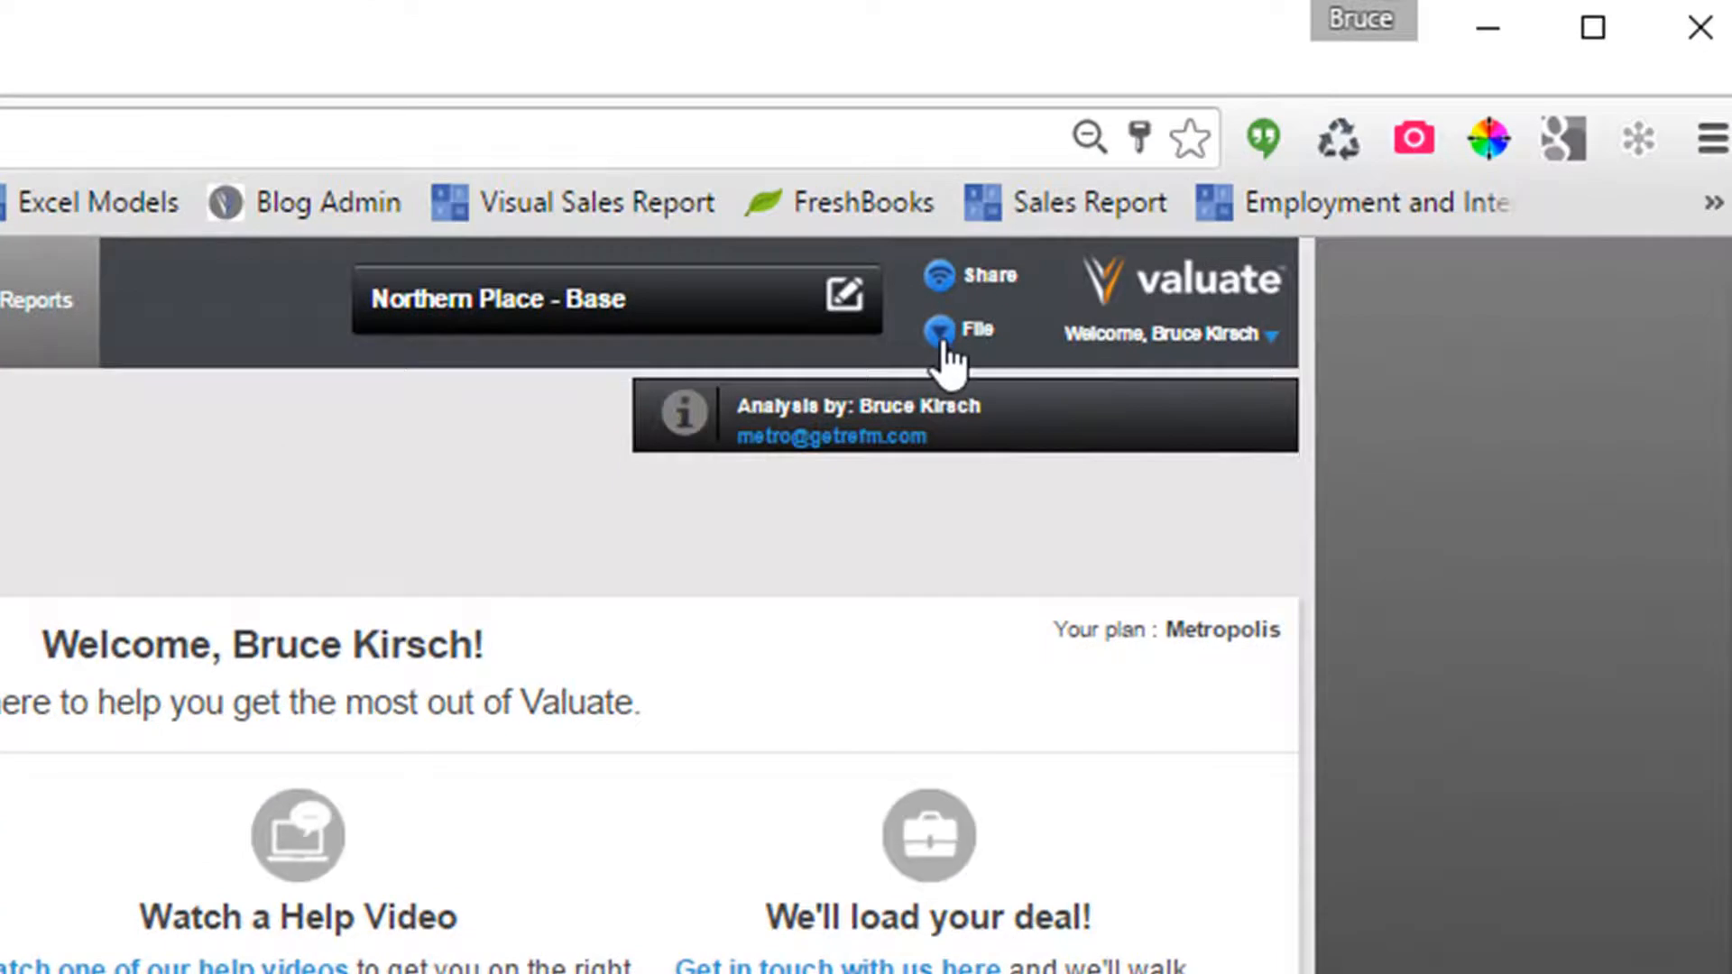
Step: Start a new file and switch its entry mode from Quick Load to Detail Load
{"action": "left_click", "coordinate": [943, 353]}
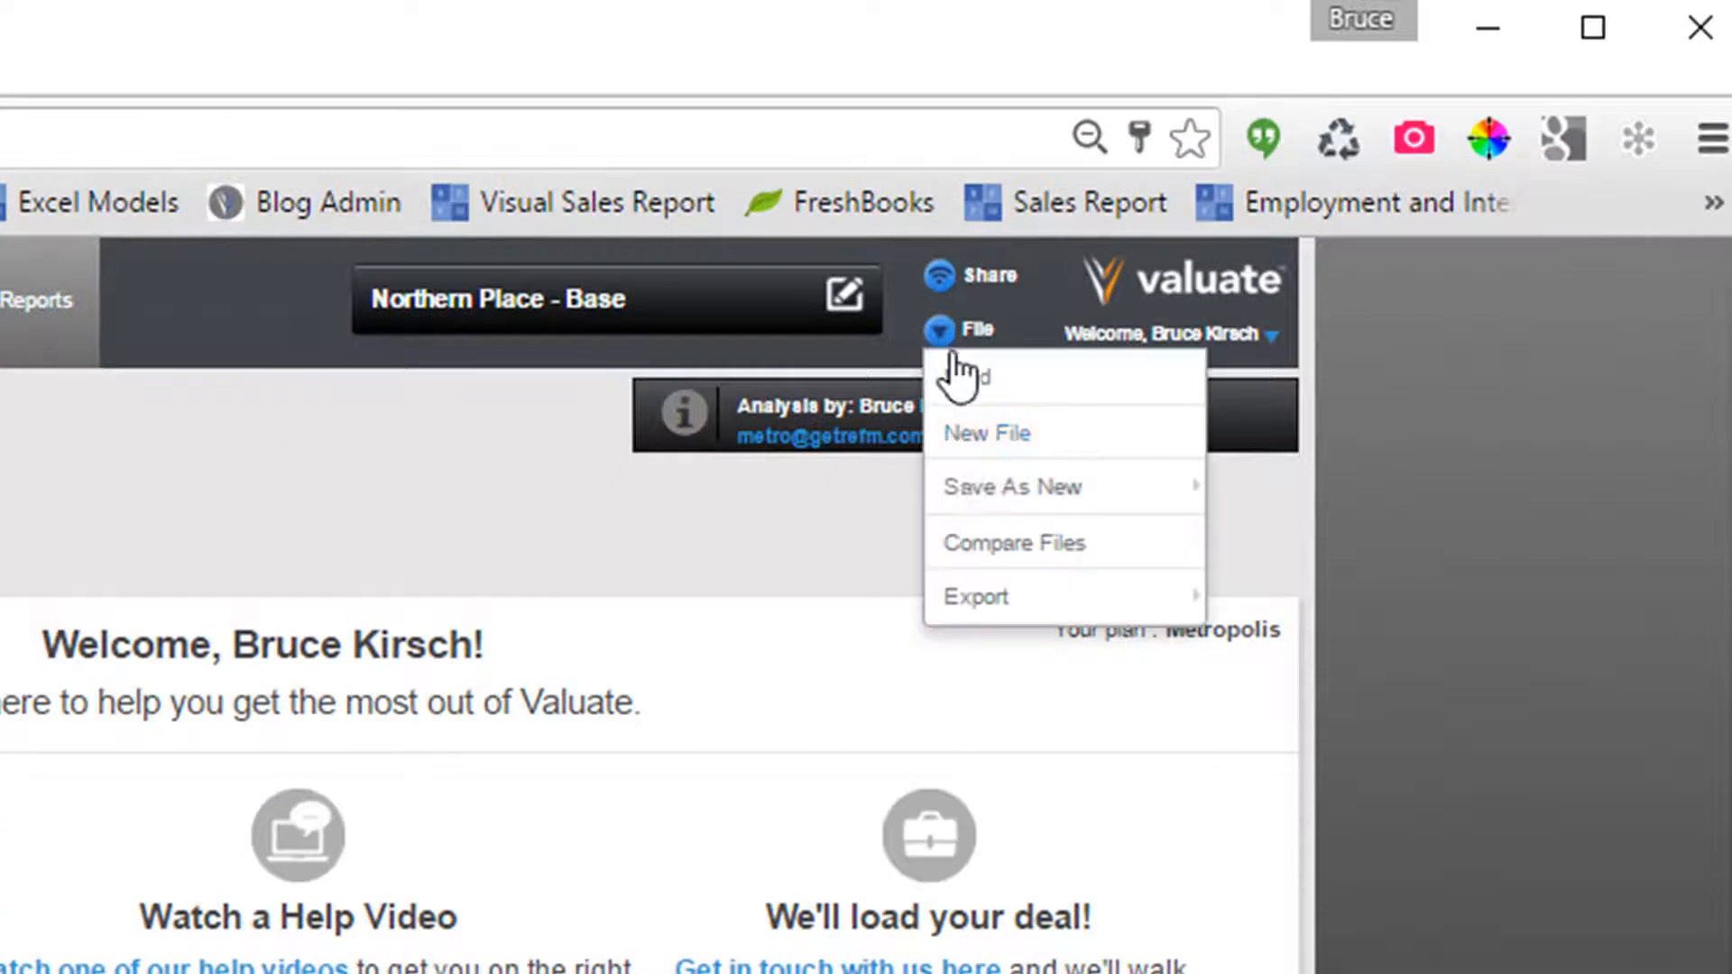
{"action": "left_click", "coordinate": [974, 440]}
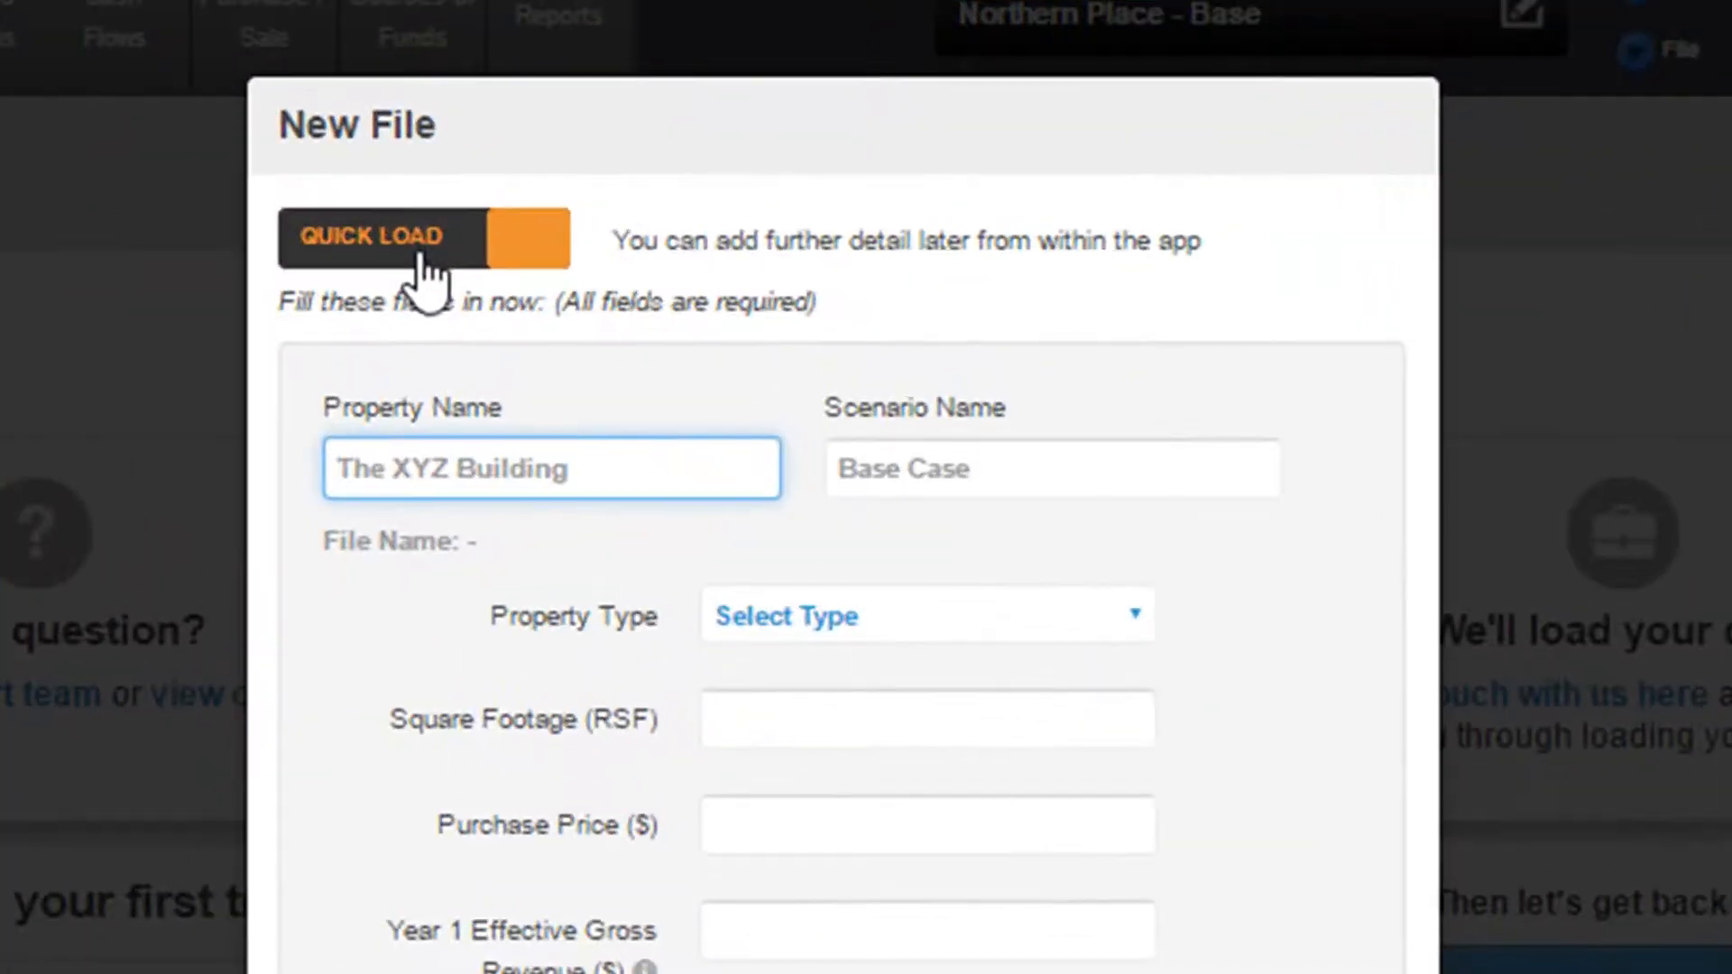
{"action": "left_click", "coordinate": [422, 255]}
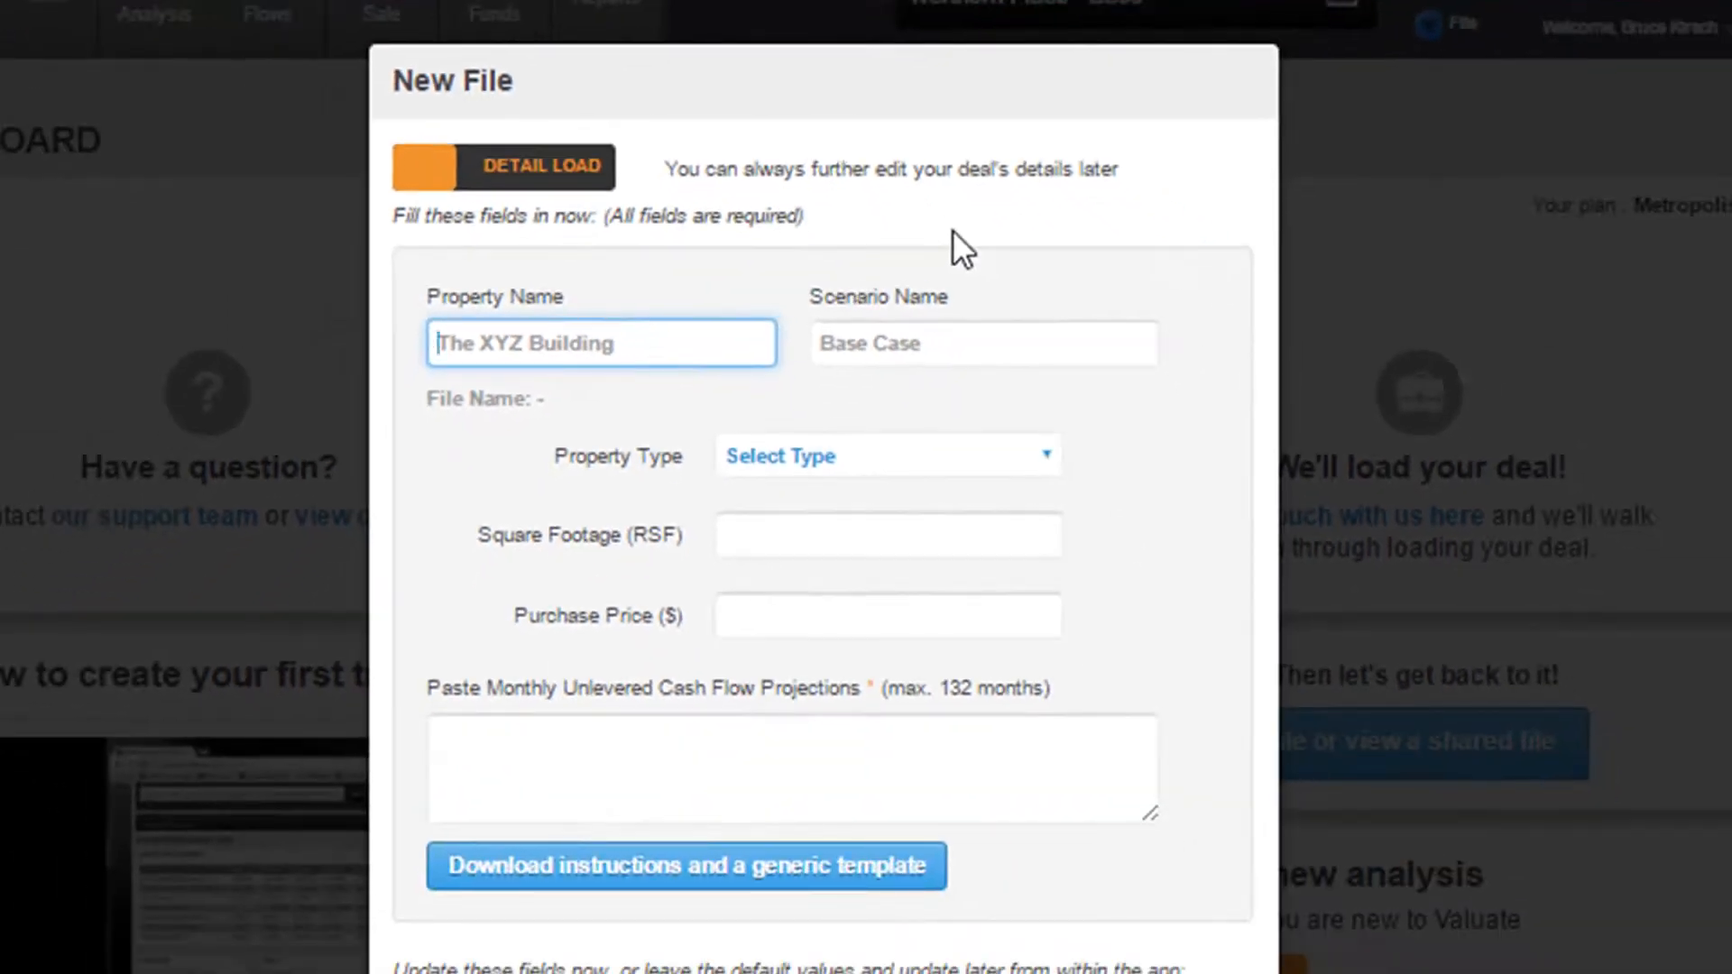
Step: Enter Macy Tower as the property name and Base as the scenario name, and set the property type to Office
{"action": "type", "text": "Macy Tower"}
{"action": "key", "text": "Tab"}
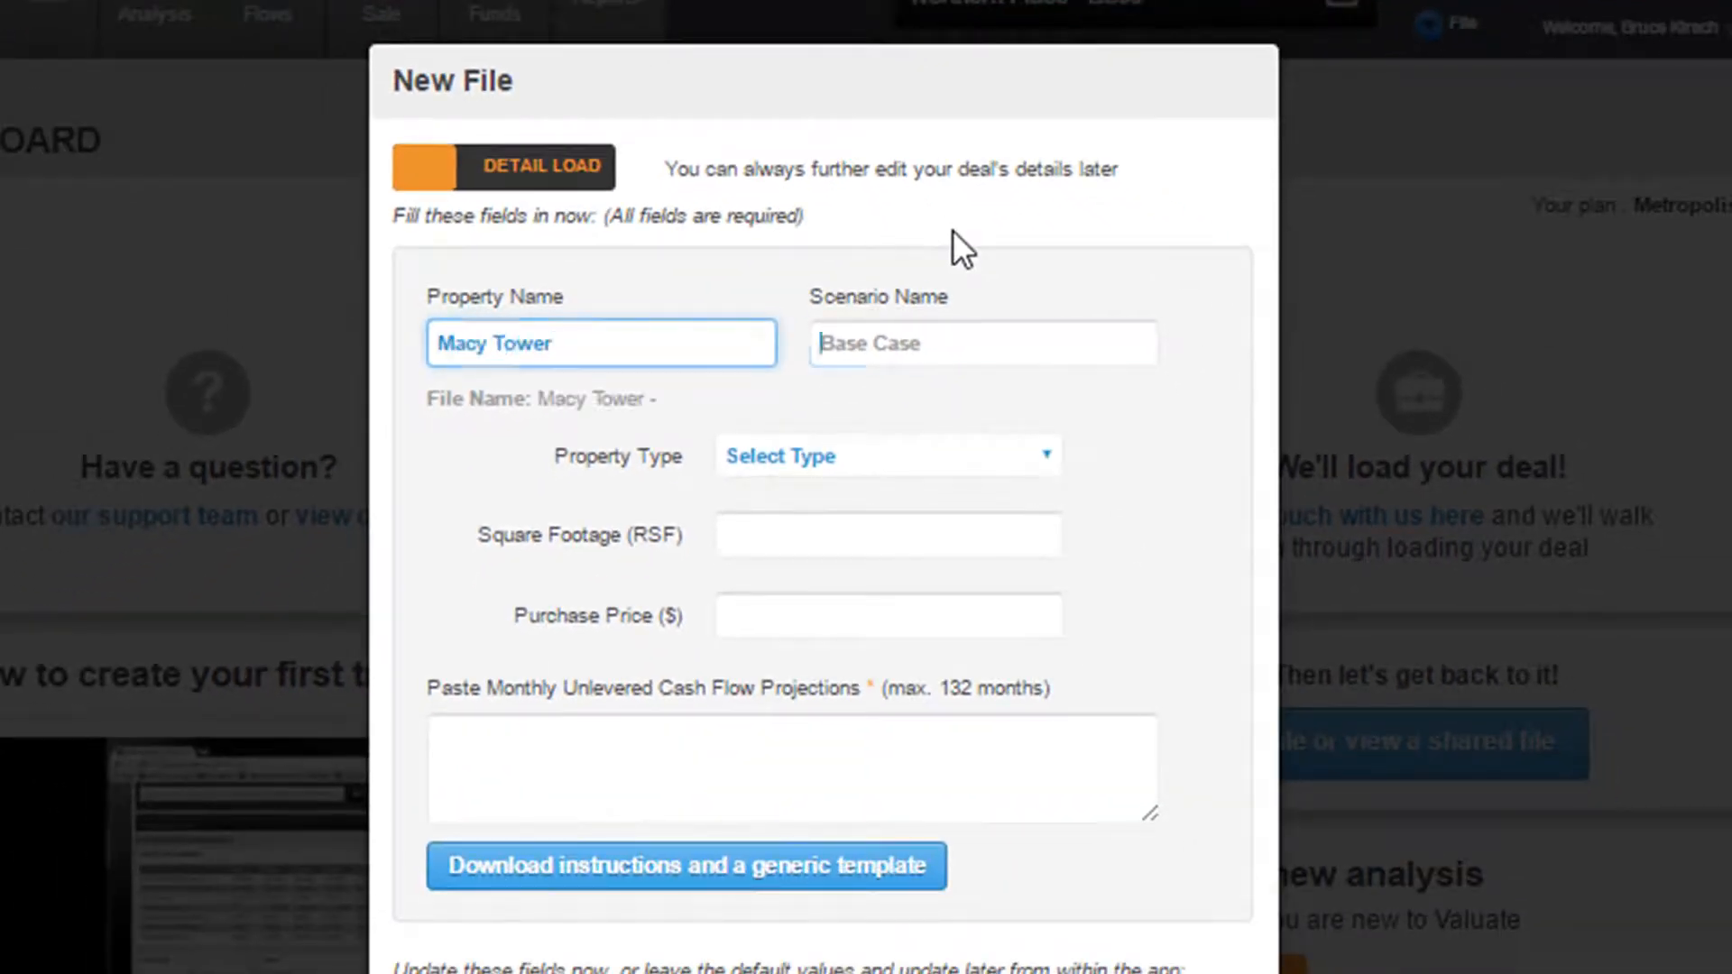
{"action": "type", "text": "Base"}
{"action": "key", "text": "Tab"}
{"action": "key", "text": "o"}
{"action": "key", "text": "Tab"}
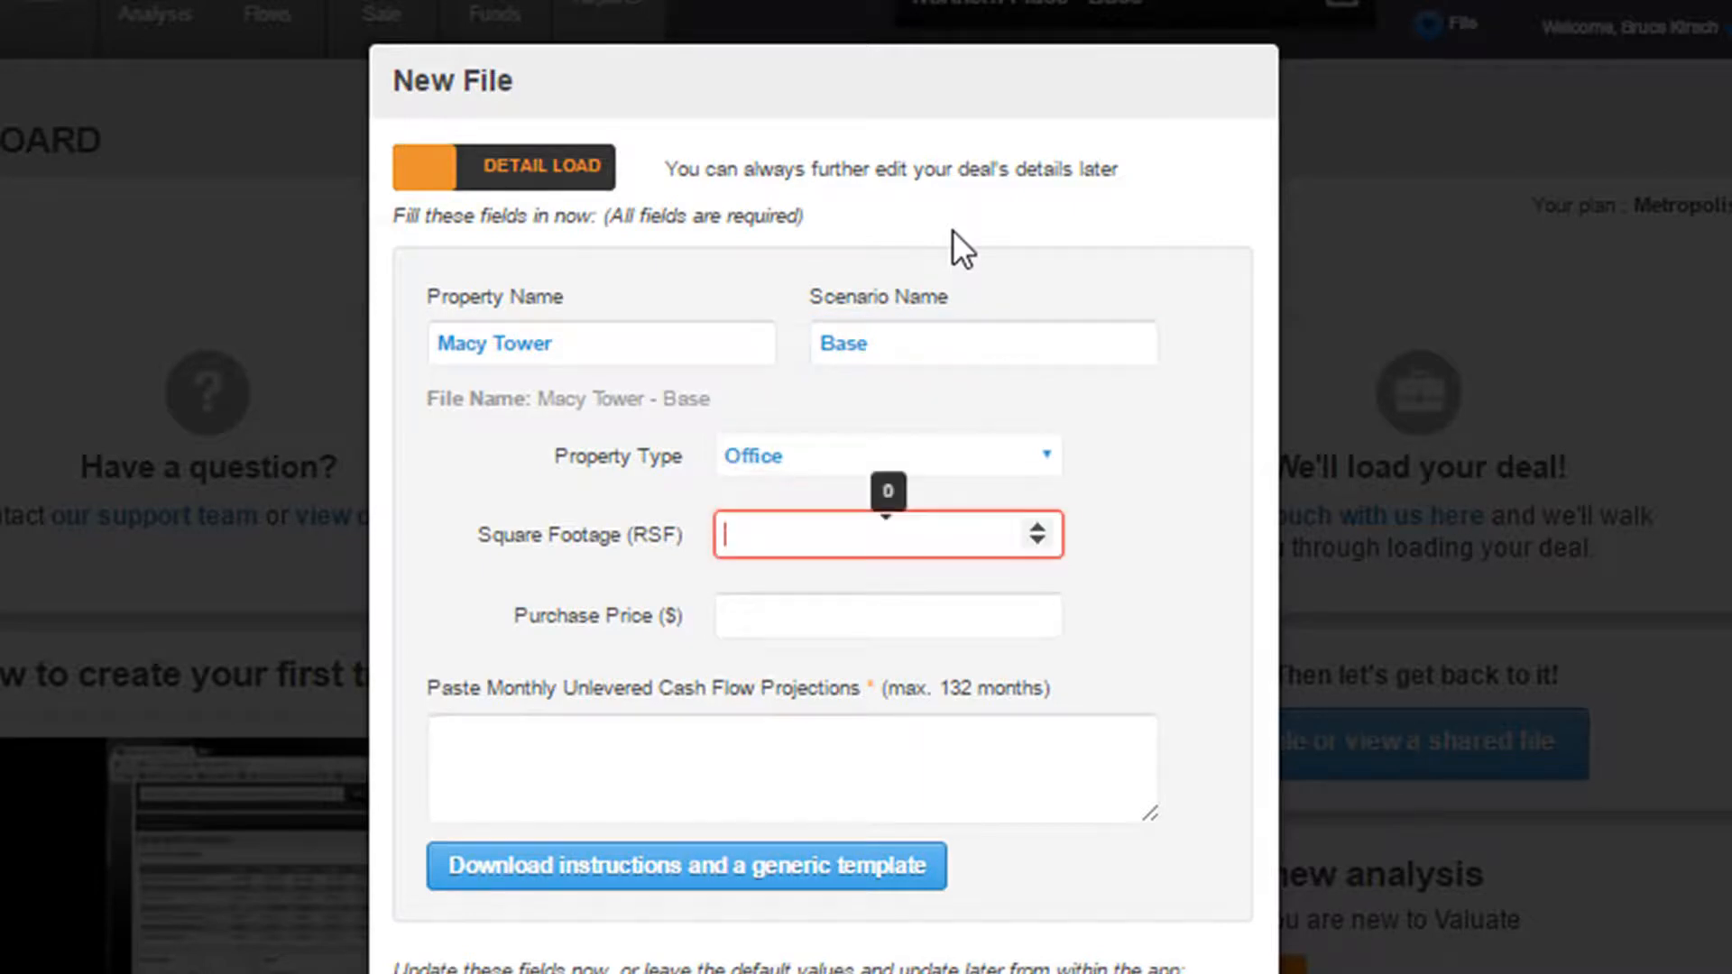
Step: Set the new file's square footage to 20000 RSF and its purchase price to $5000000
{"action": "type", "text": "20000"}
{"action": "key", "text": "Tab"}
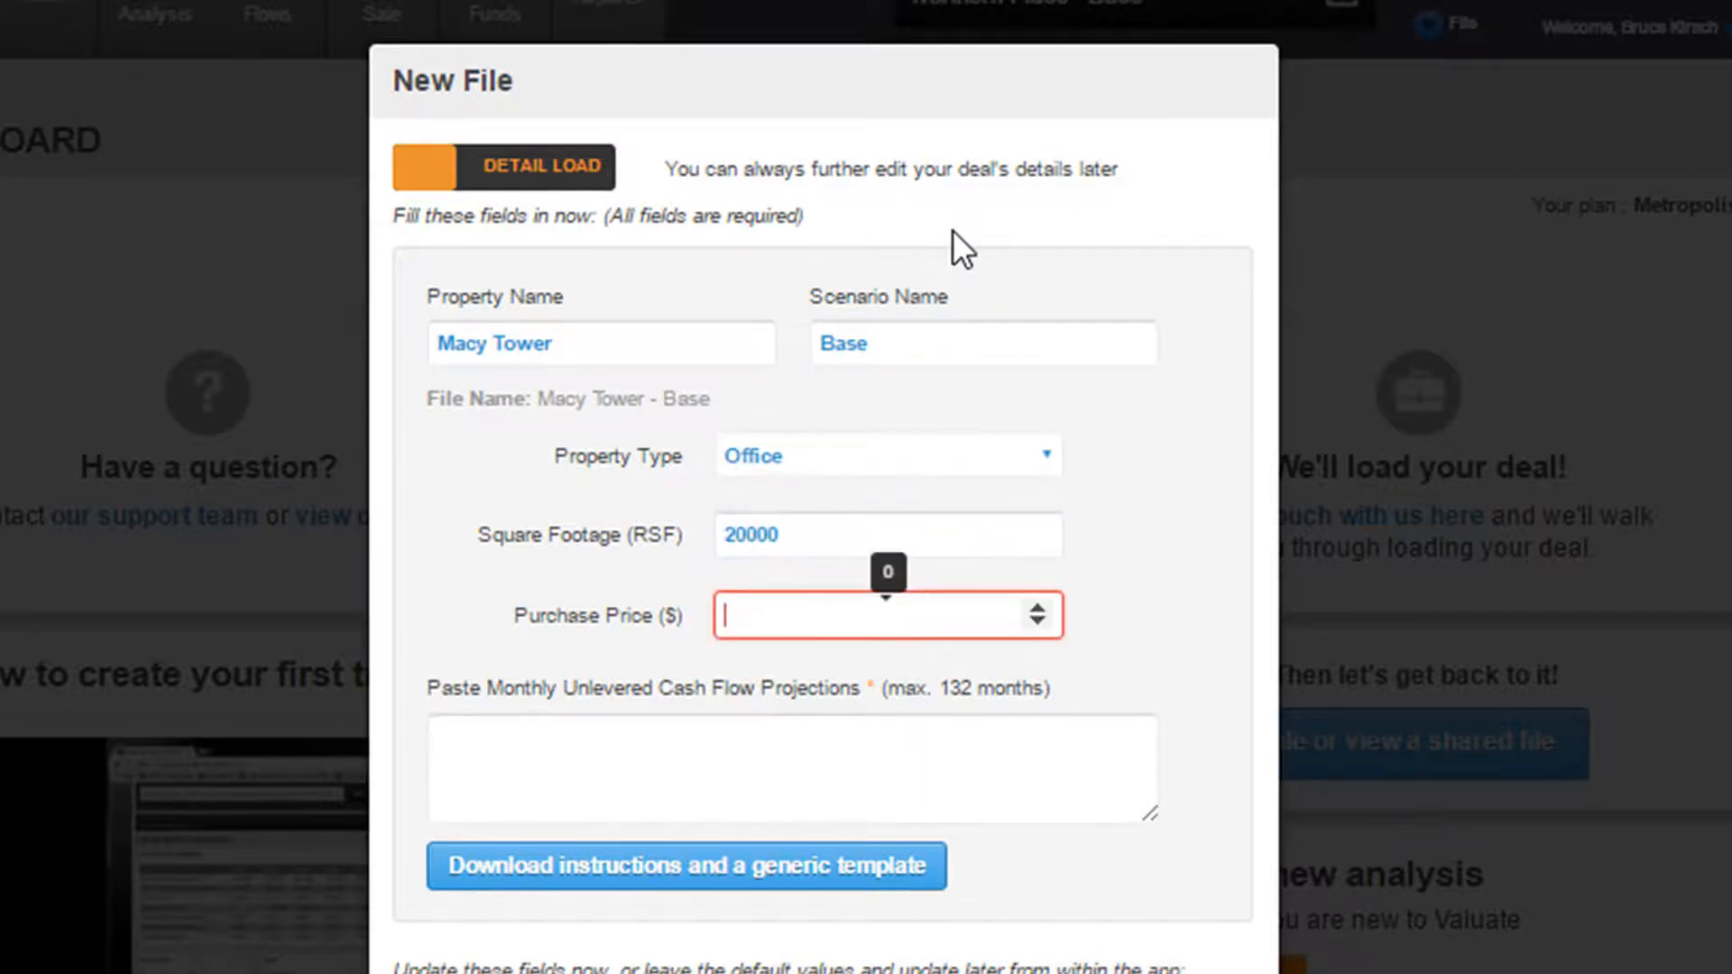
{"action": "type", "text": "5000000"}
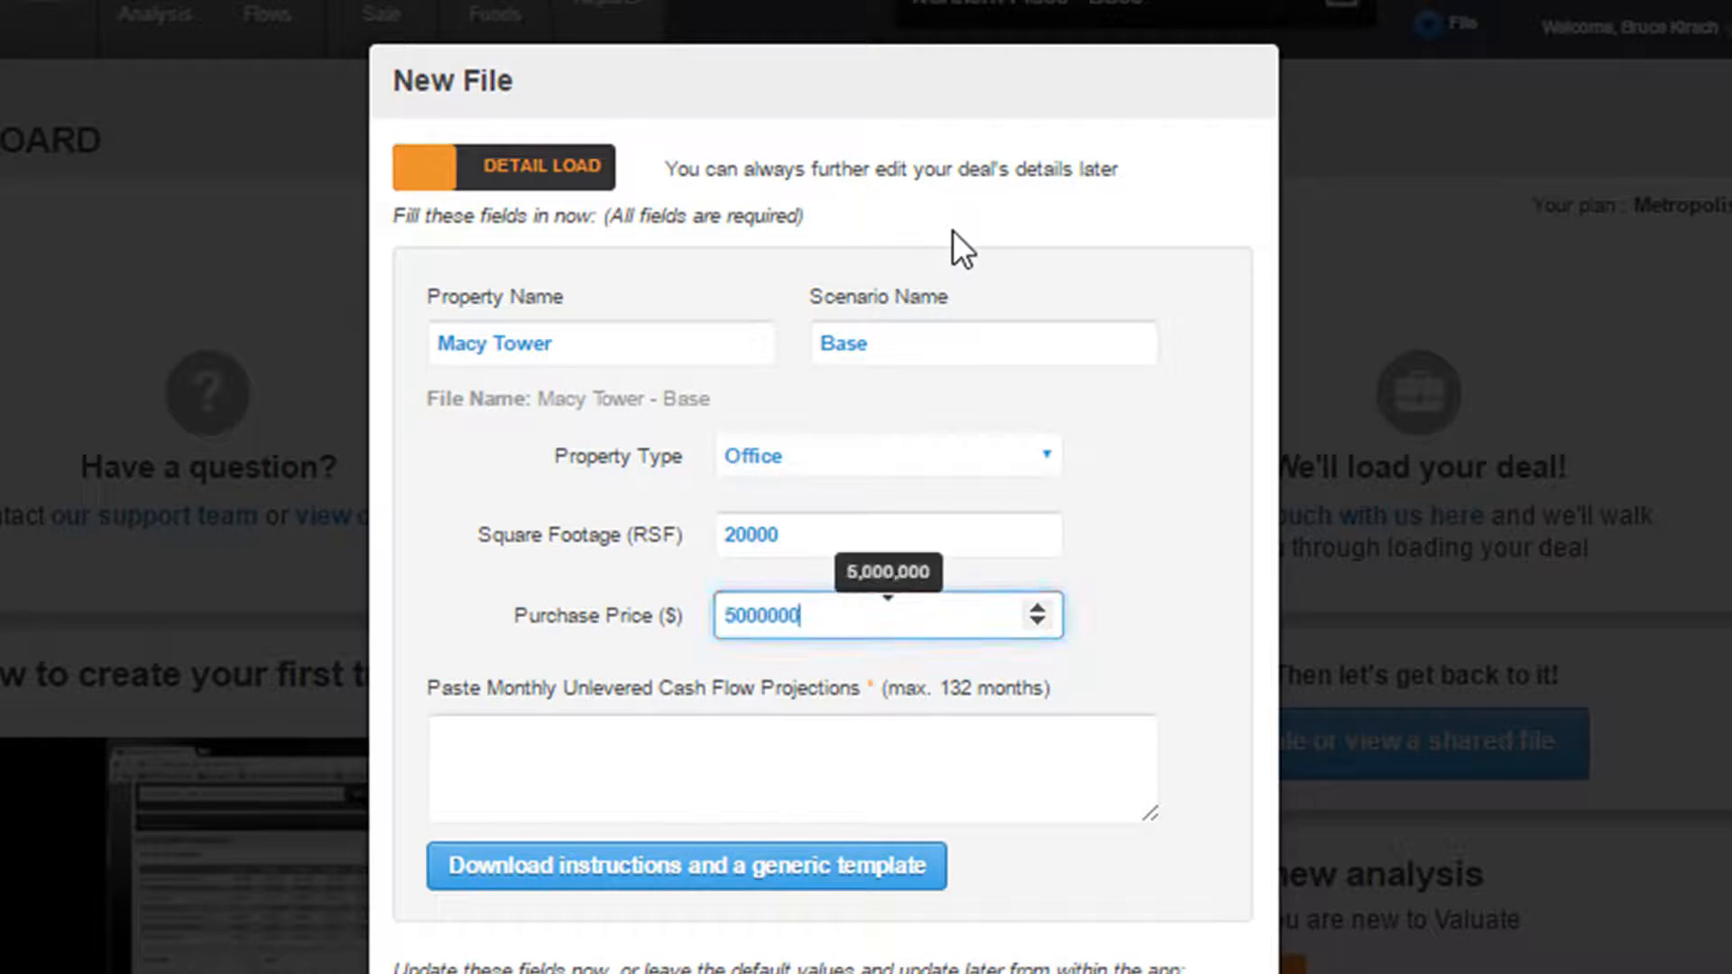
{"action": "left_click", "coordinate": [693, 744]}
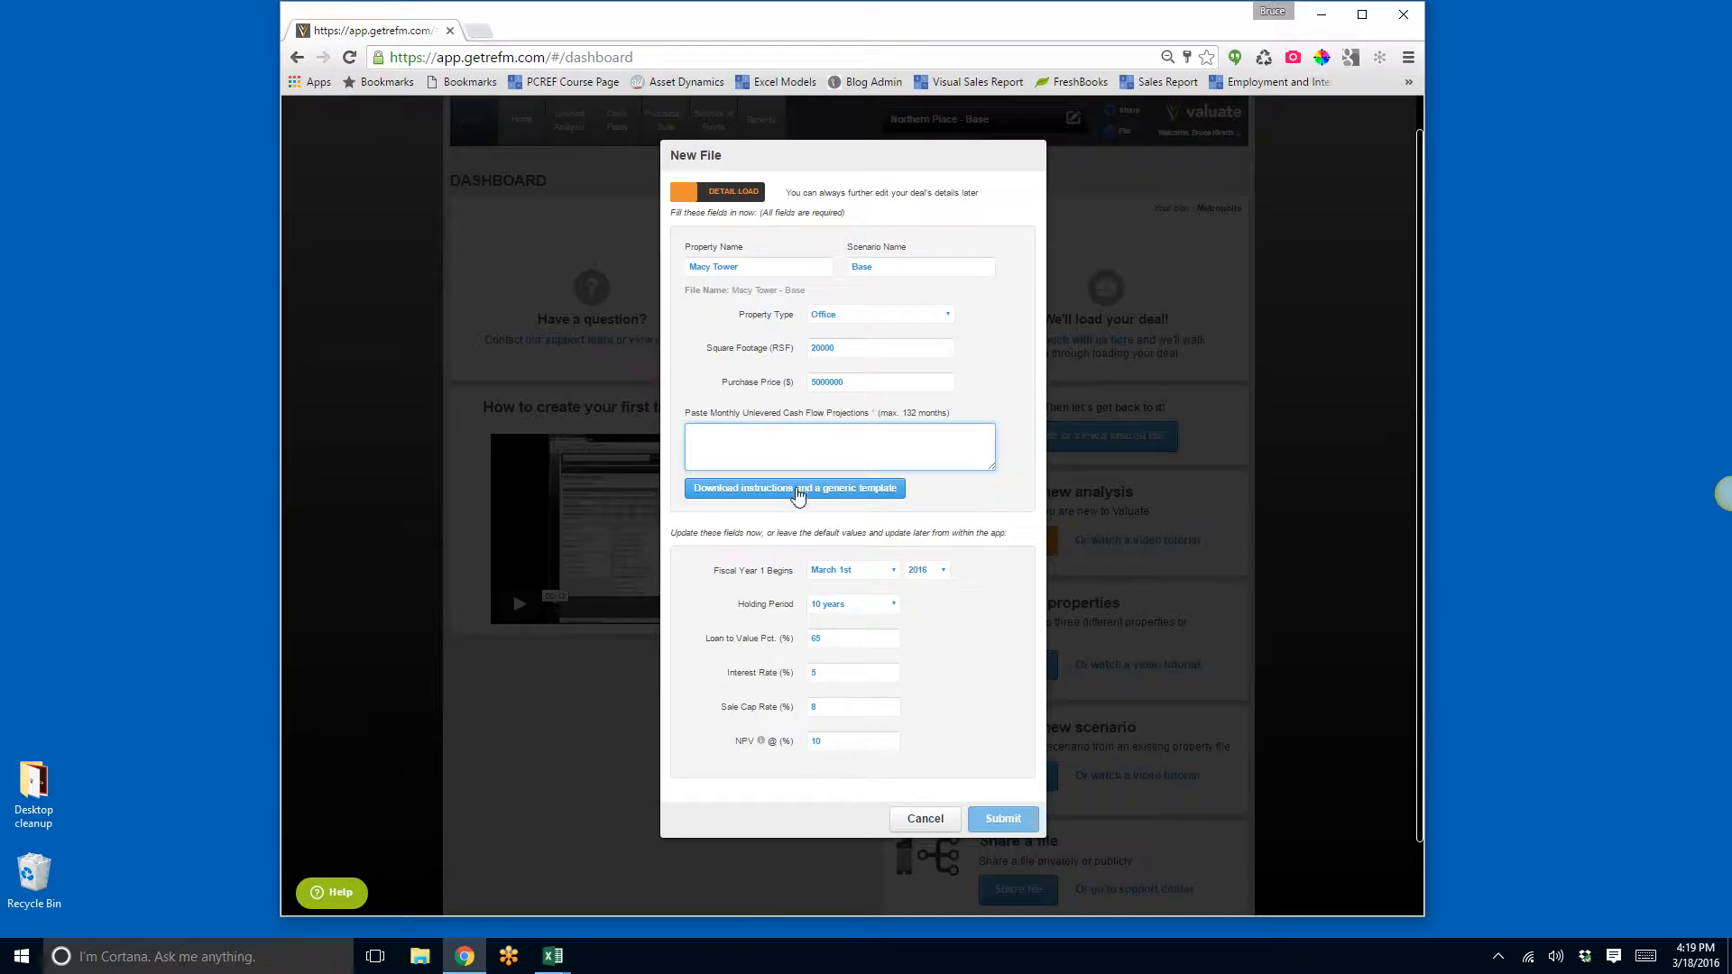
Step: Download the instructions and generic template, and switch to the template workbook's Instructions sheet in Excel
{"action": "left_click", "coordinate": [797, 489]}
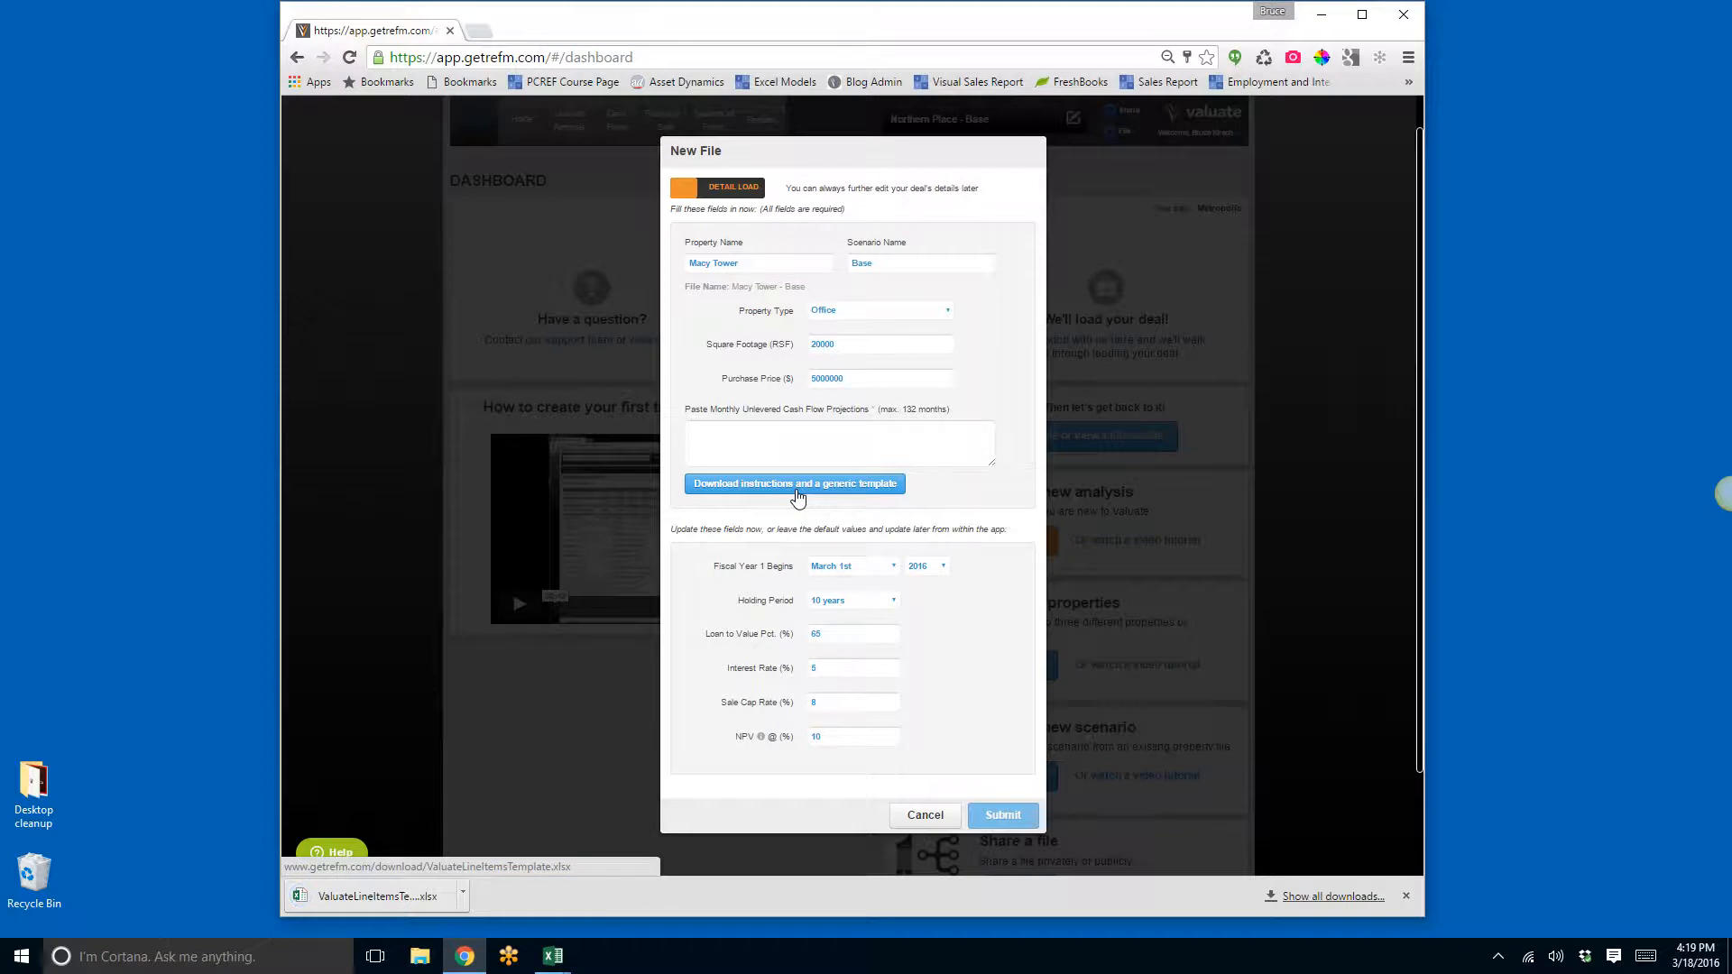
{"action": "left_click", "coordinate": [1407, 895]}
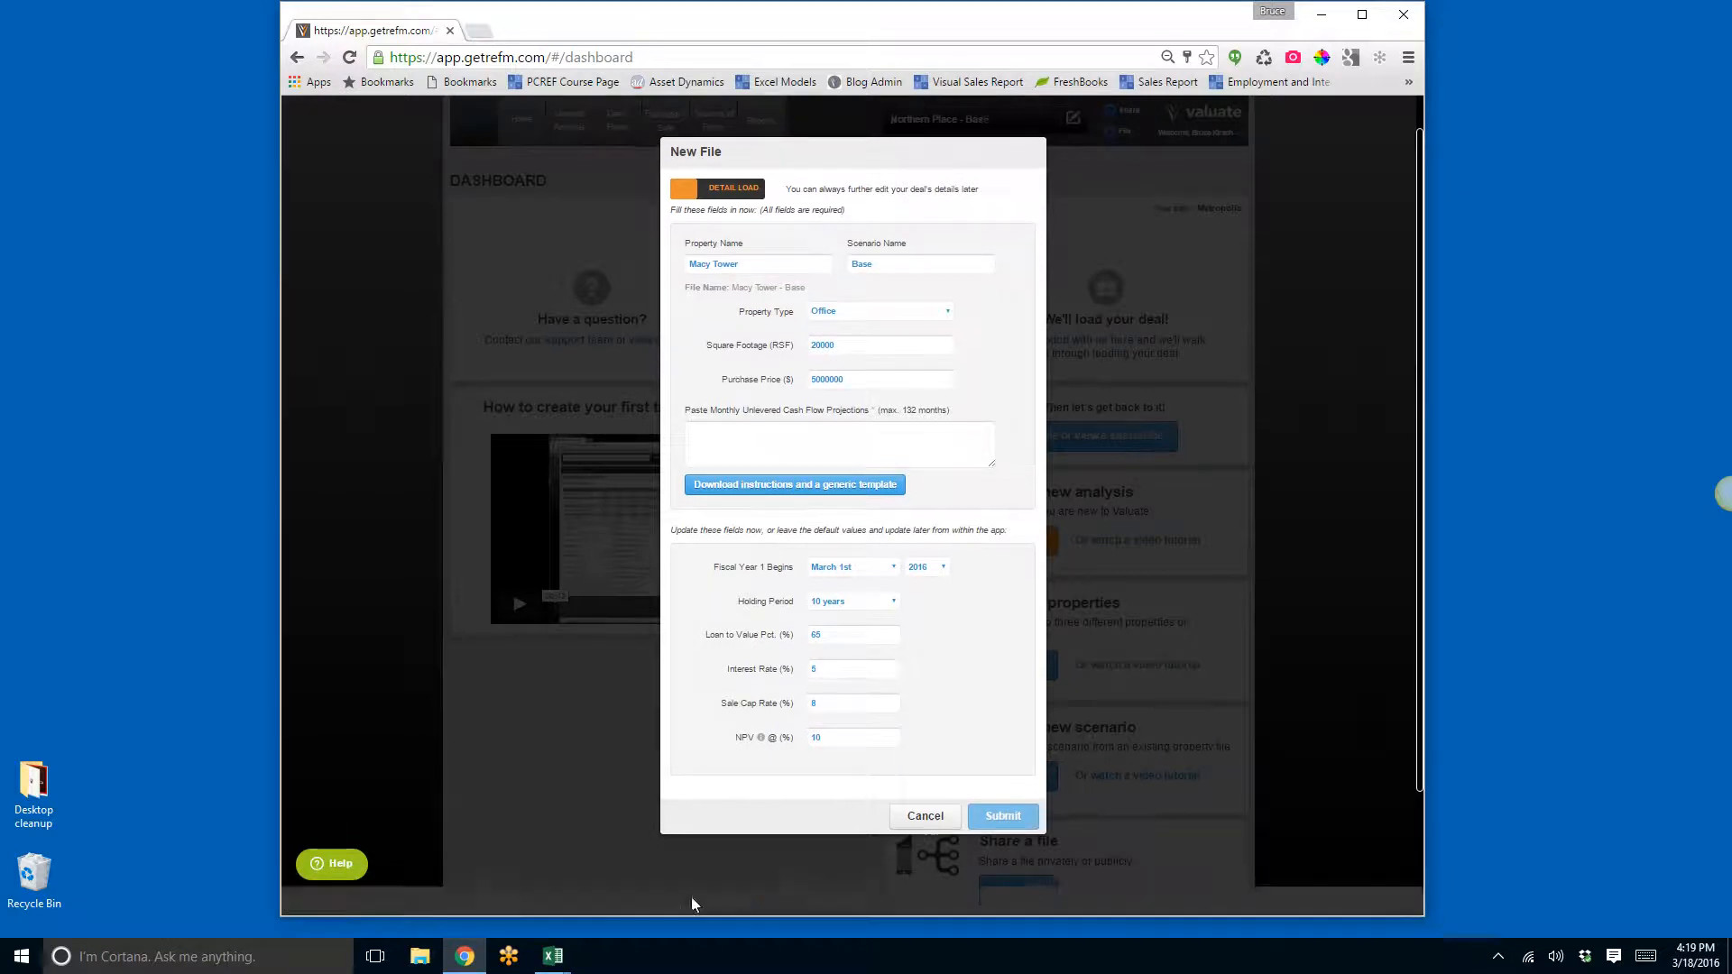
{"action": "mouse_move", "coordinate": [552, 956]}
{"action": "left_click", "coordinate": [520, 892]}
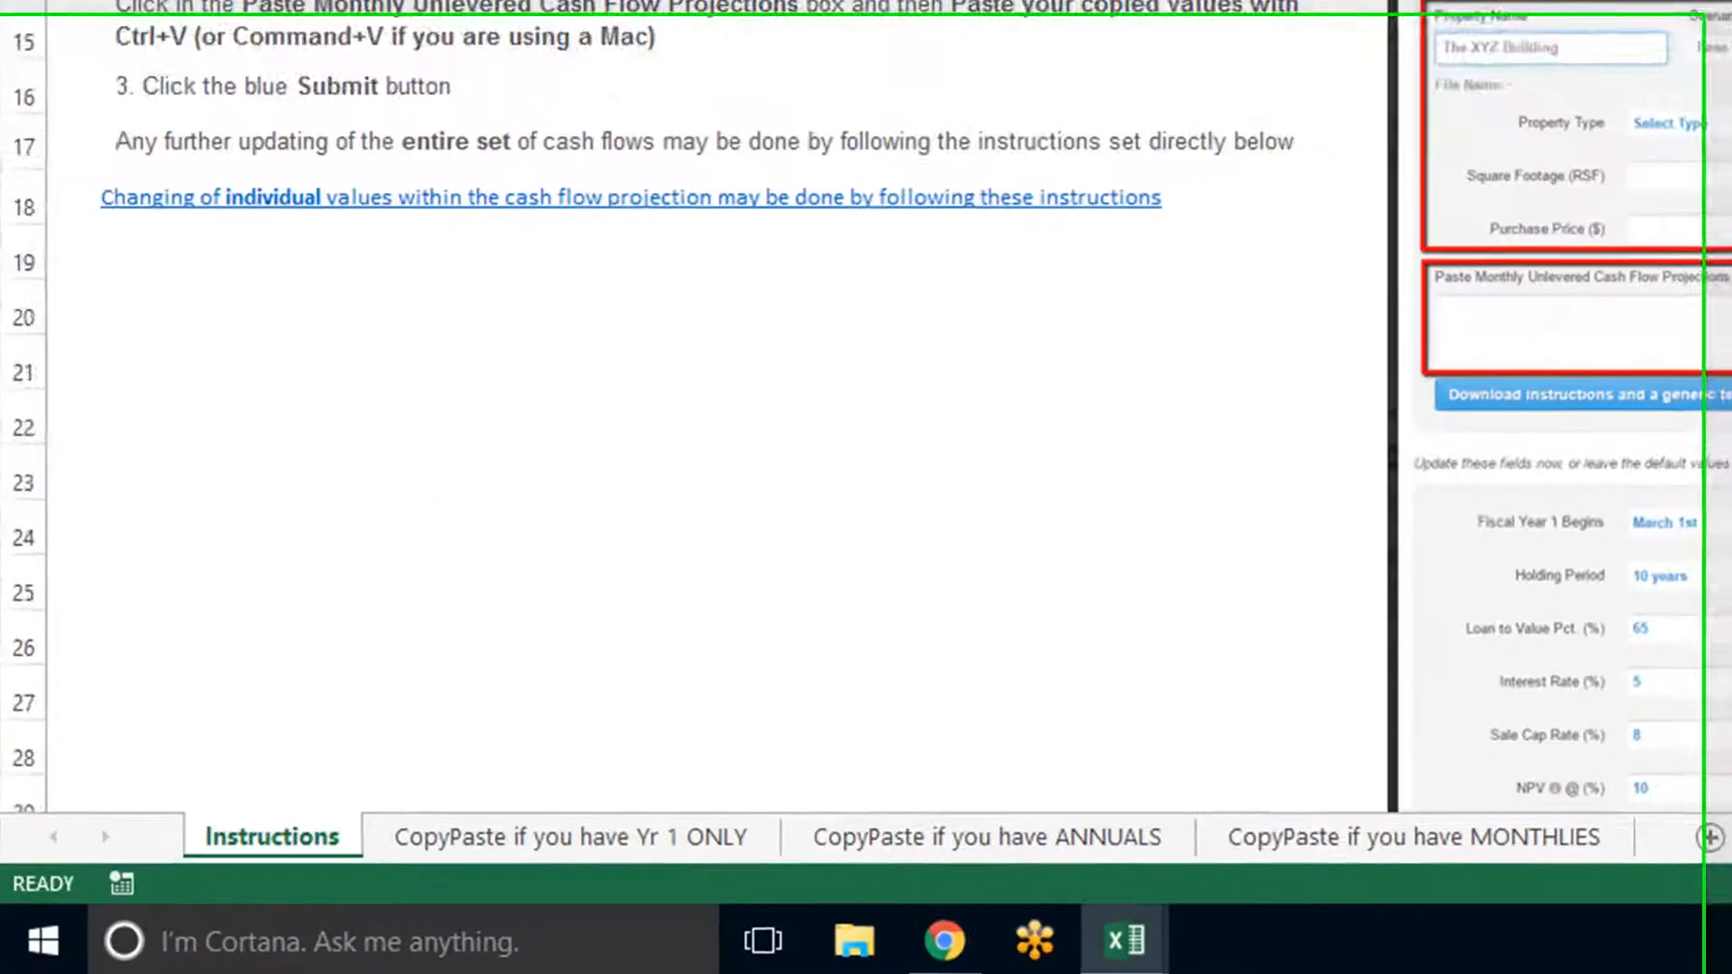
{"action": "scroll", "coordinate": [518, 632], "scroll_direction": "down", "scroll_amount": 2}
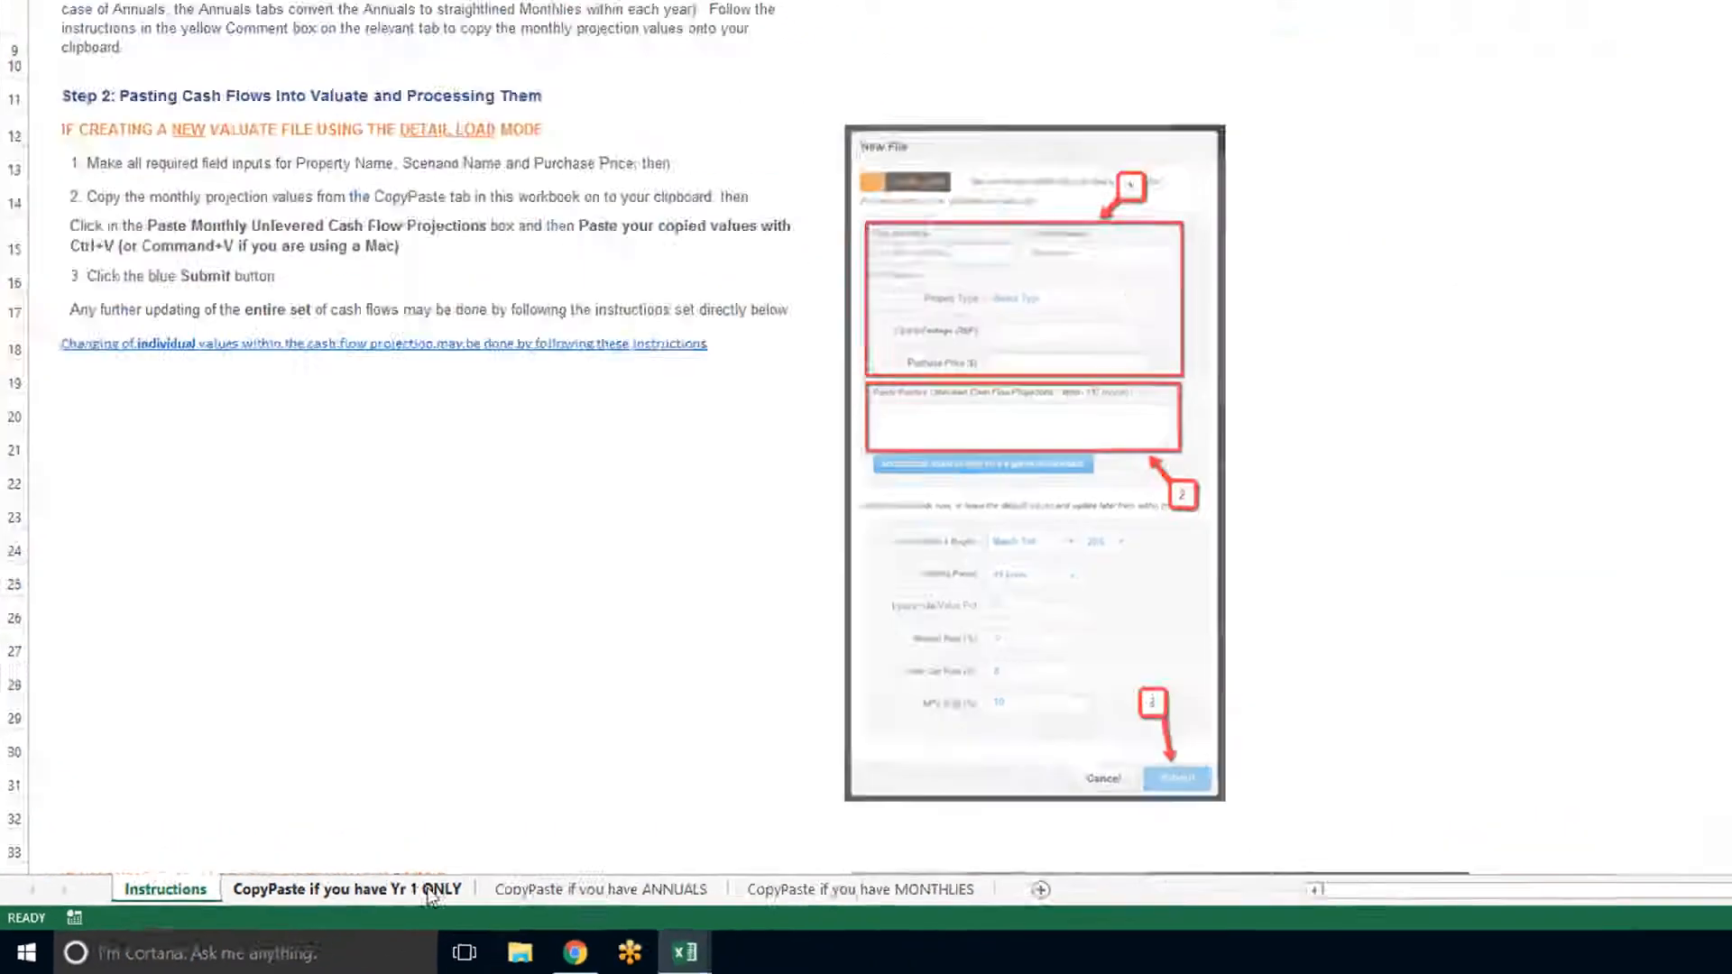
Step: Open the "CopyPaste if you have Yr 1 ONLY" sheet and hide all its comments
{"action": "left_click", "coordinate": [431, 893]}
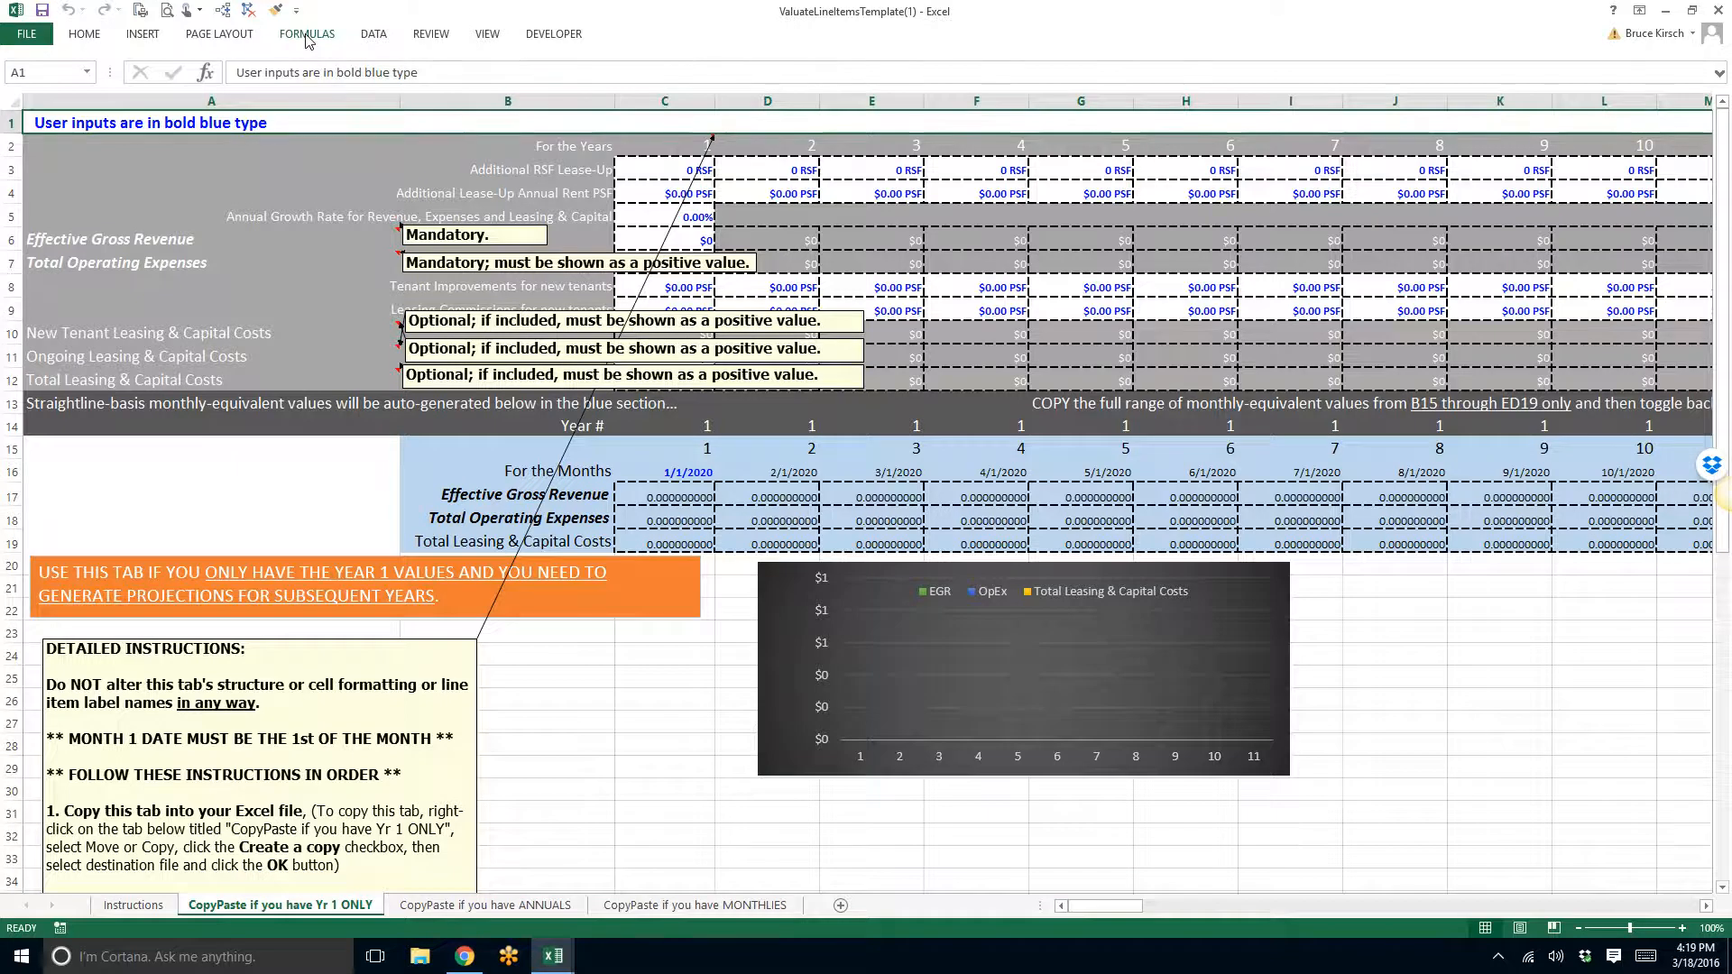
{"action": "left_click", "coordinate": [431, 34]}
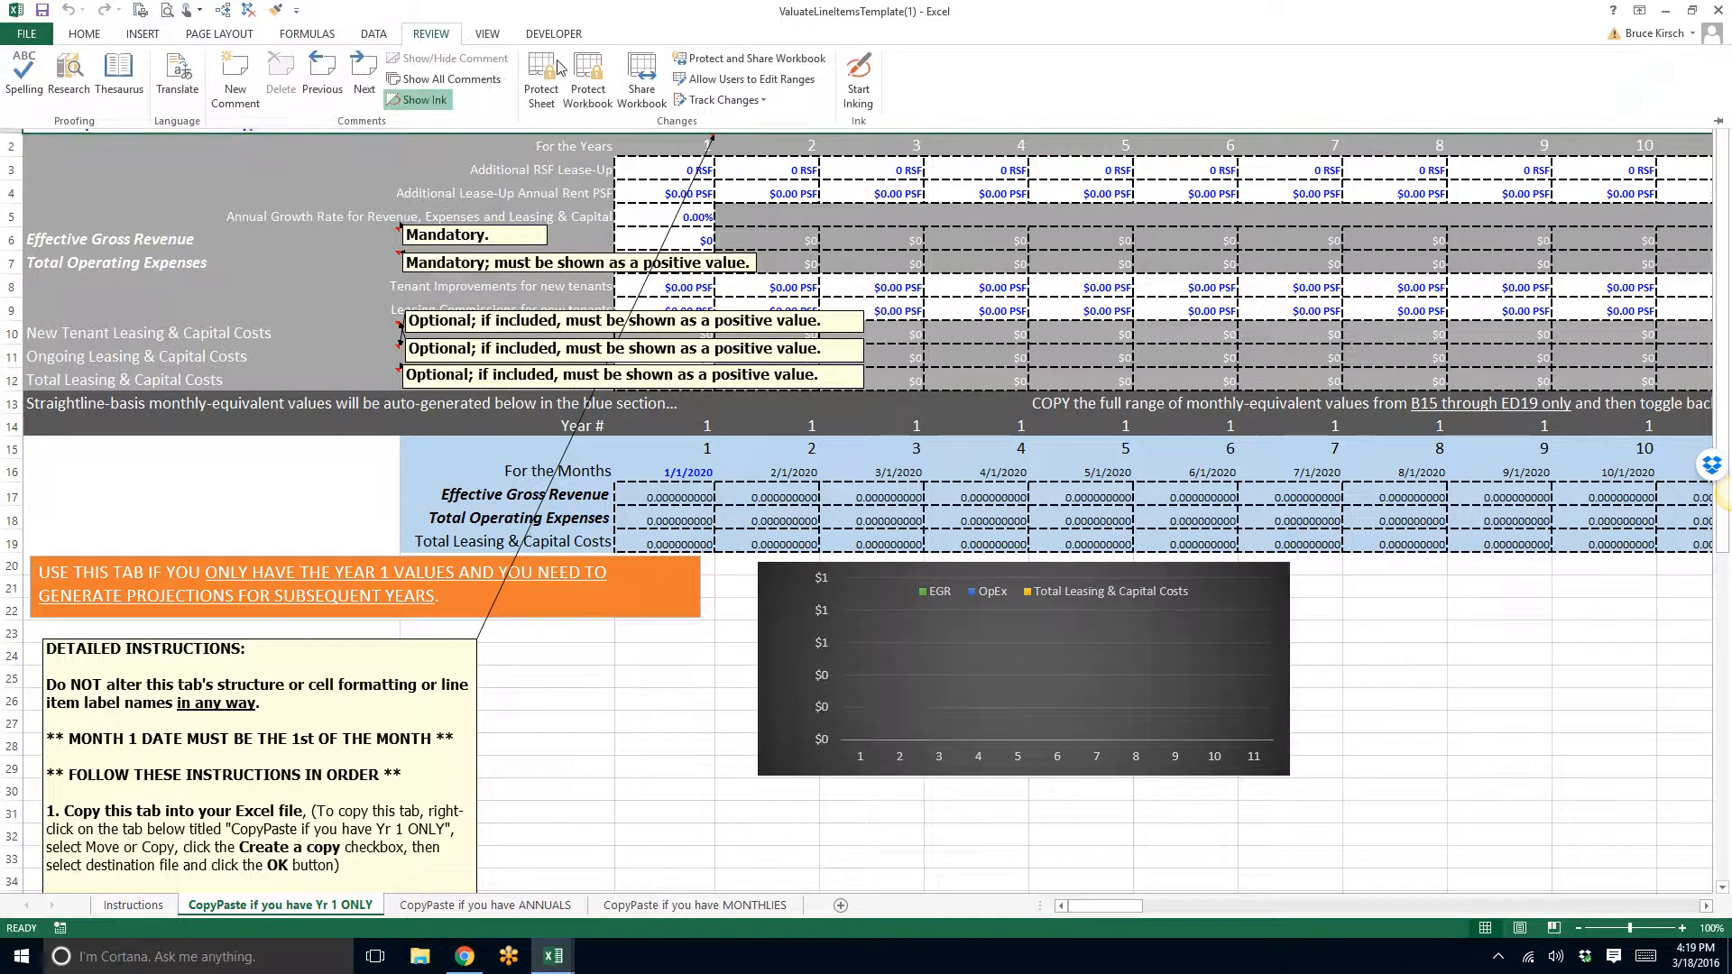
{"action": "left_click", "coordinate": [468, 79]}
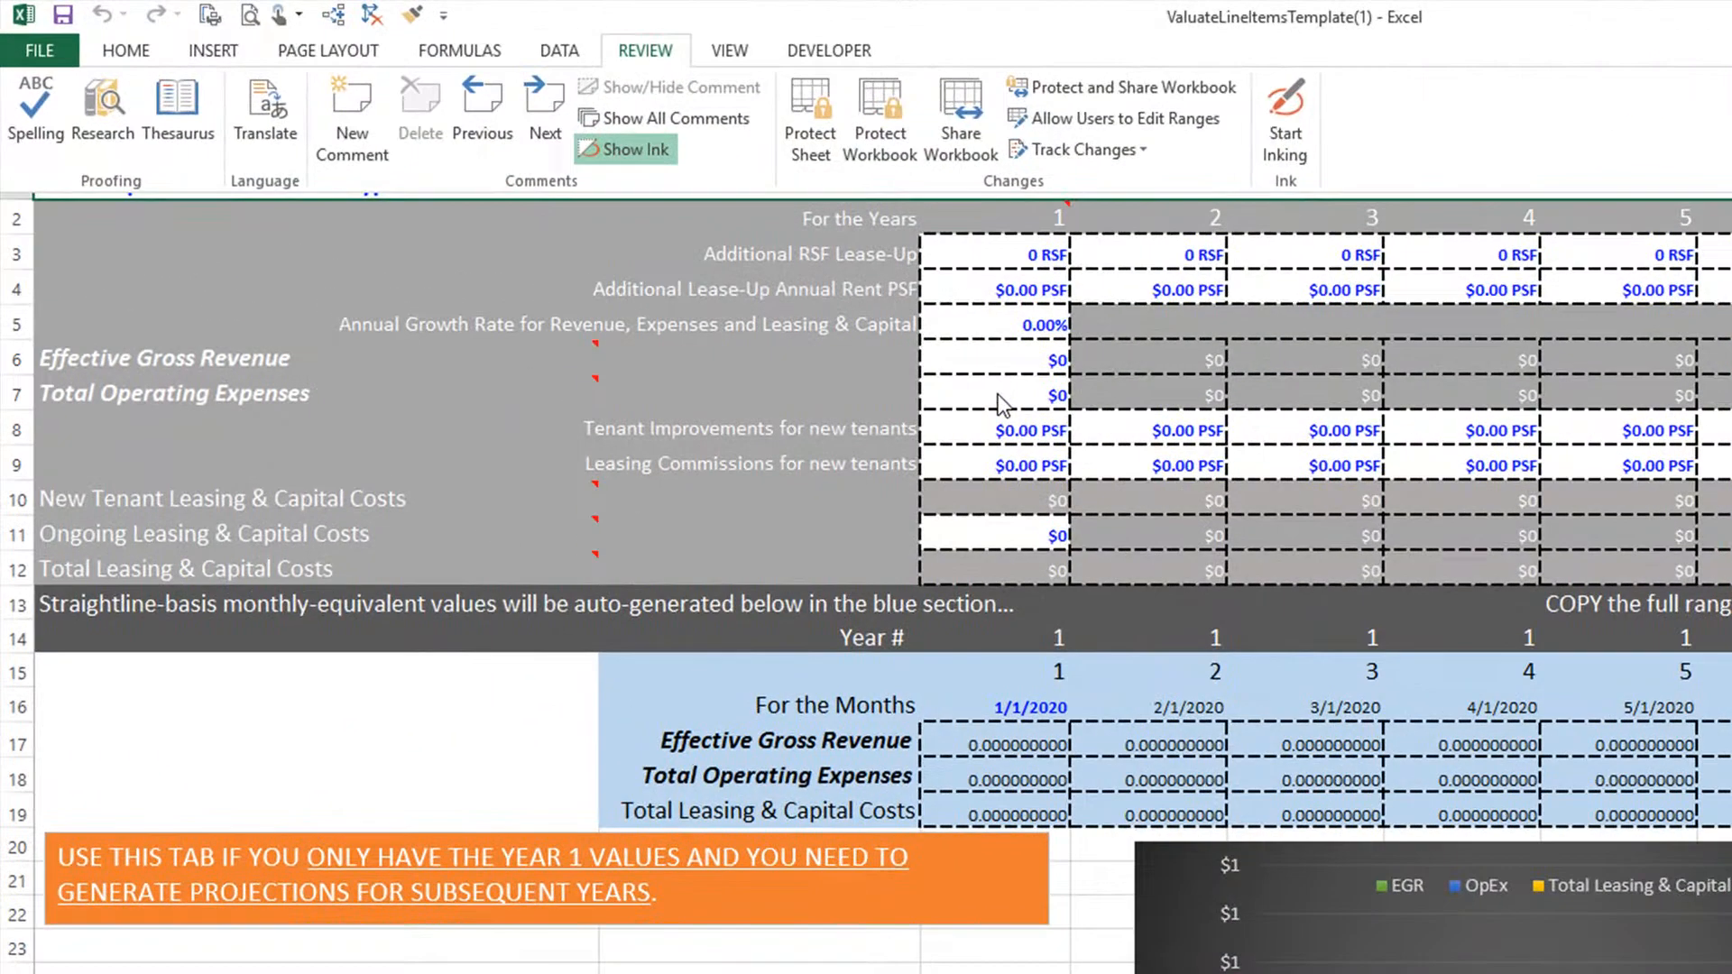
{"action": "key", "text": "ctrl+F1"}
{"action": "left_click", "coordinate": [997, 357]}
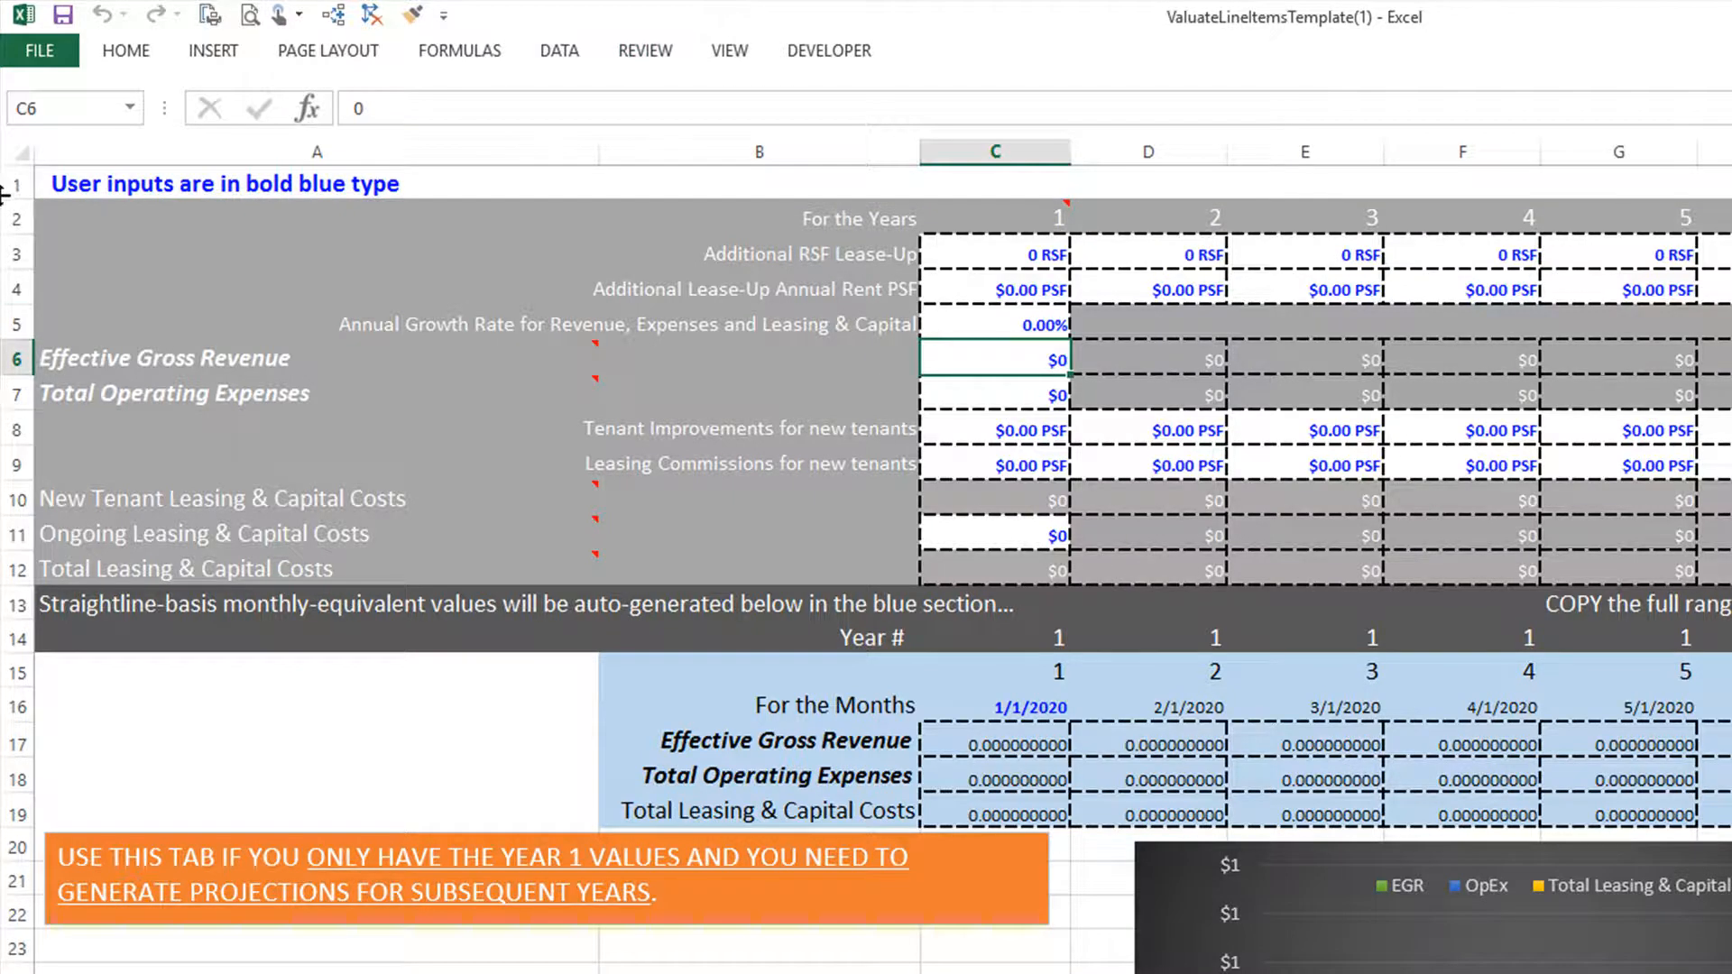
{"action": "left_click_drag", "start_coordinate": [18, 219], "coordinate": [47, 586]}
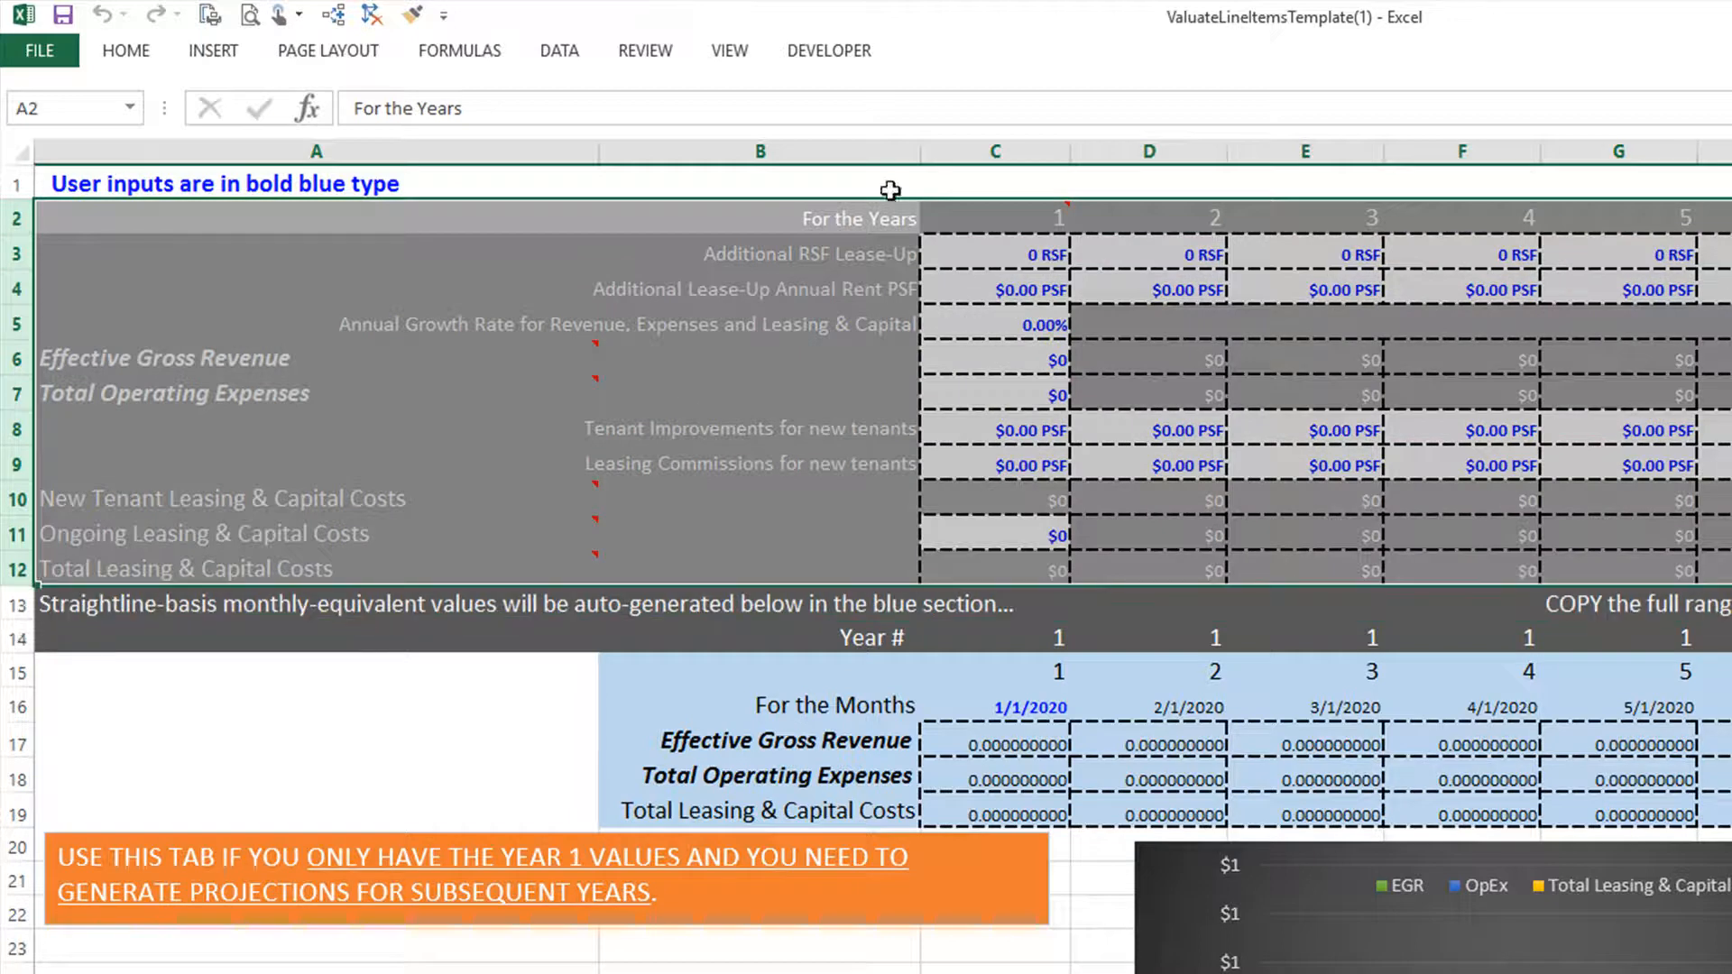
{"action": "left_click", "coordinate": [995, 149]}
{"action": "left_click_drag", "start_coordinate": [992, 217], "coordinate": [1086, 568]}
{"action": "left_click", "coordinate": [1013, 355]}
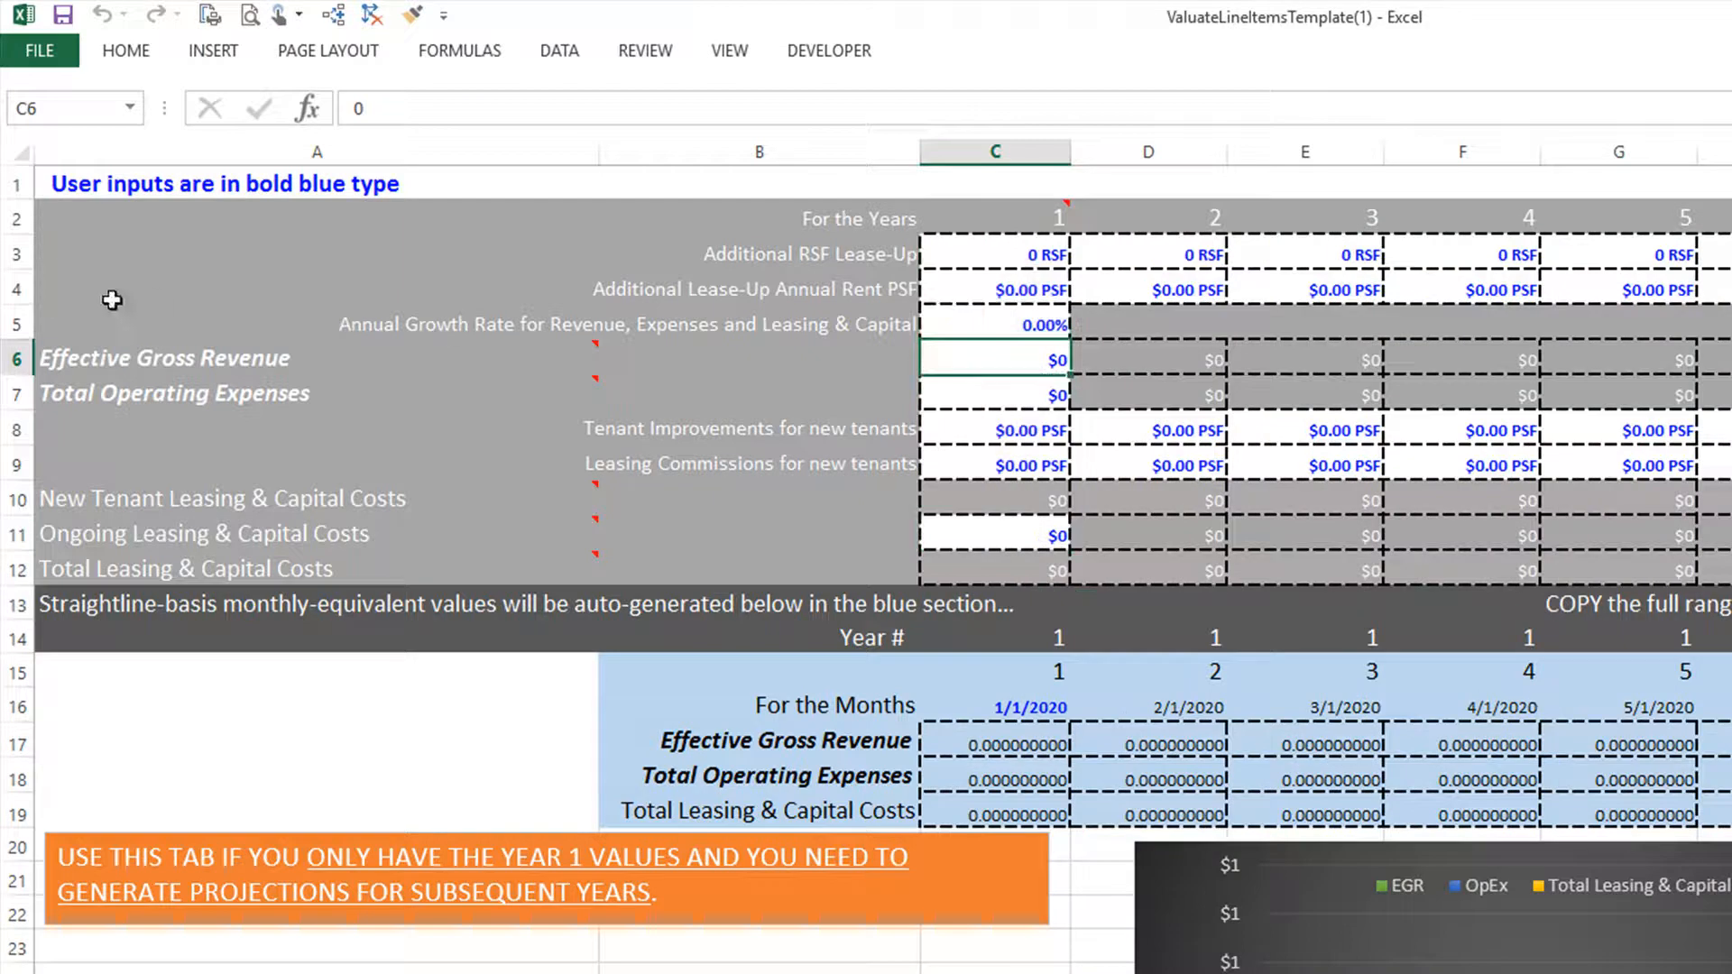
{"action": "left_click", "coordinate": [14, 358]}
Step: Enter Year 1 values of 975000 for Effective Gross Revenue and 621000 for Total Operating Expenses
{"action": "left_click", "coordinate": [978, 361]}
{"action": "type", "text": "975,"}
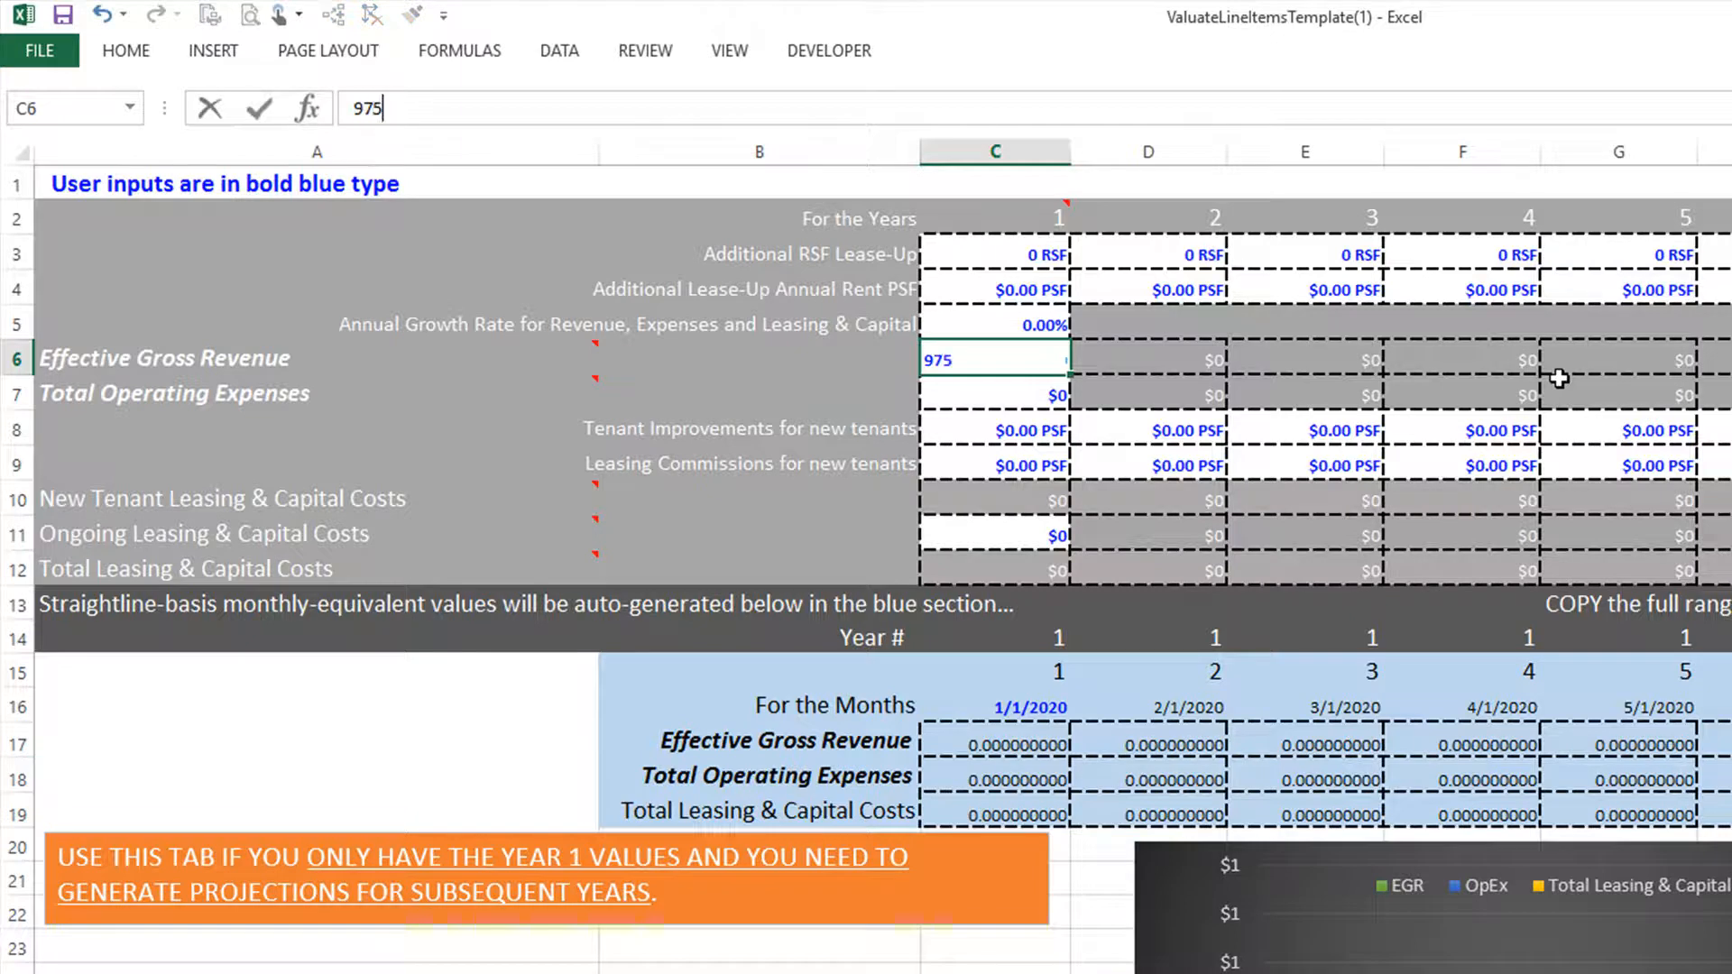
{"action": "type", "text": "000"}
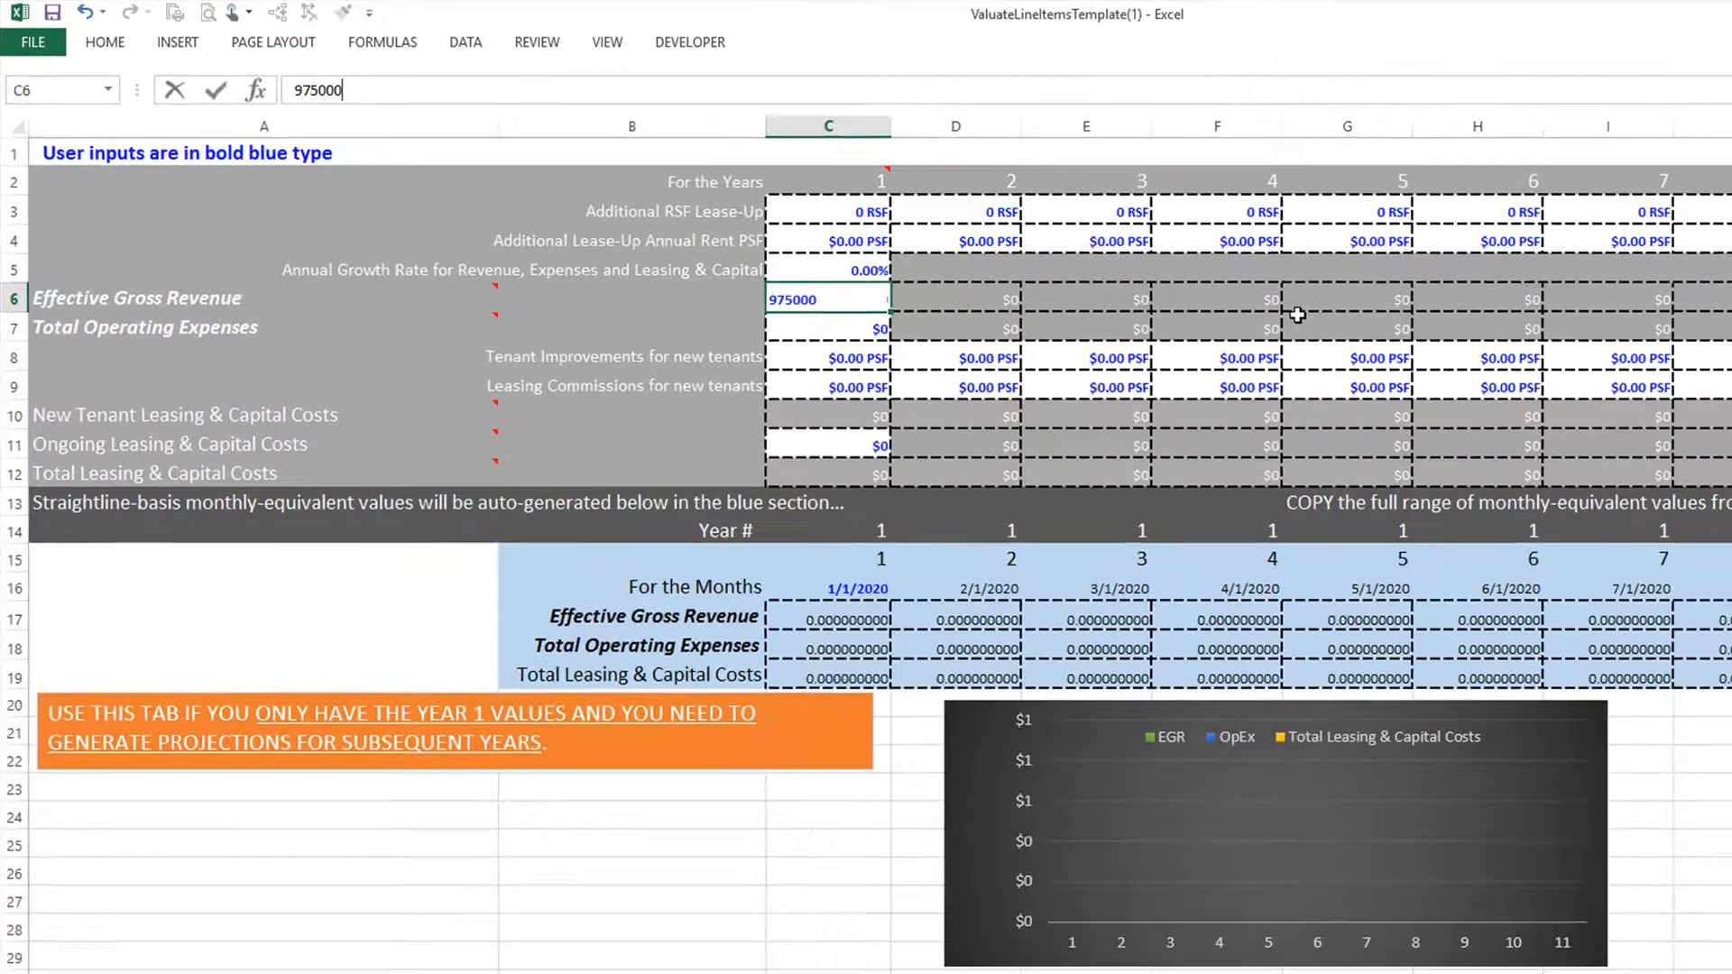
{"action": "key", "text": "Return"}
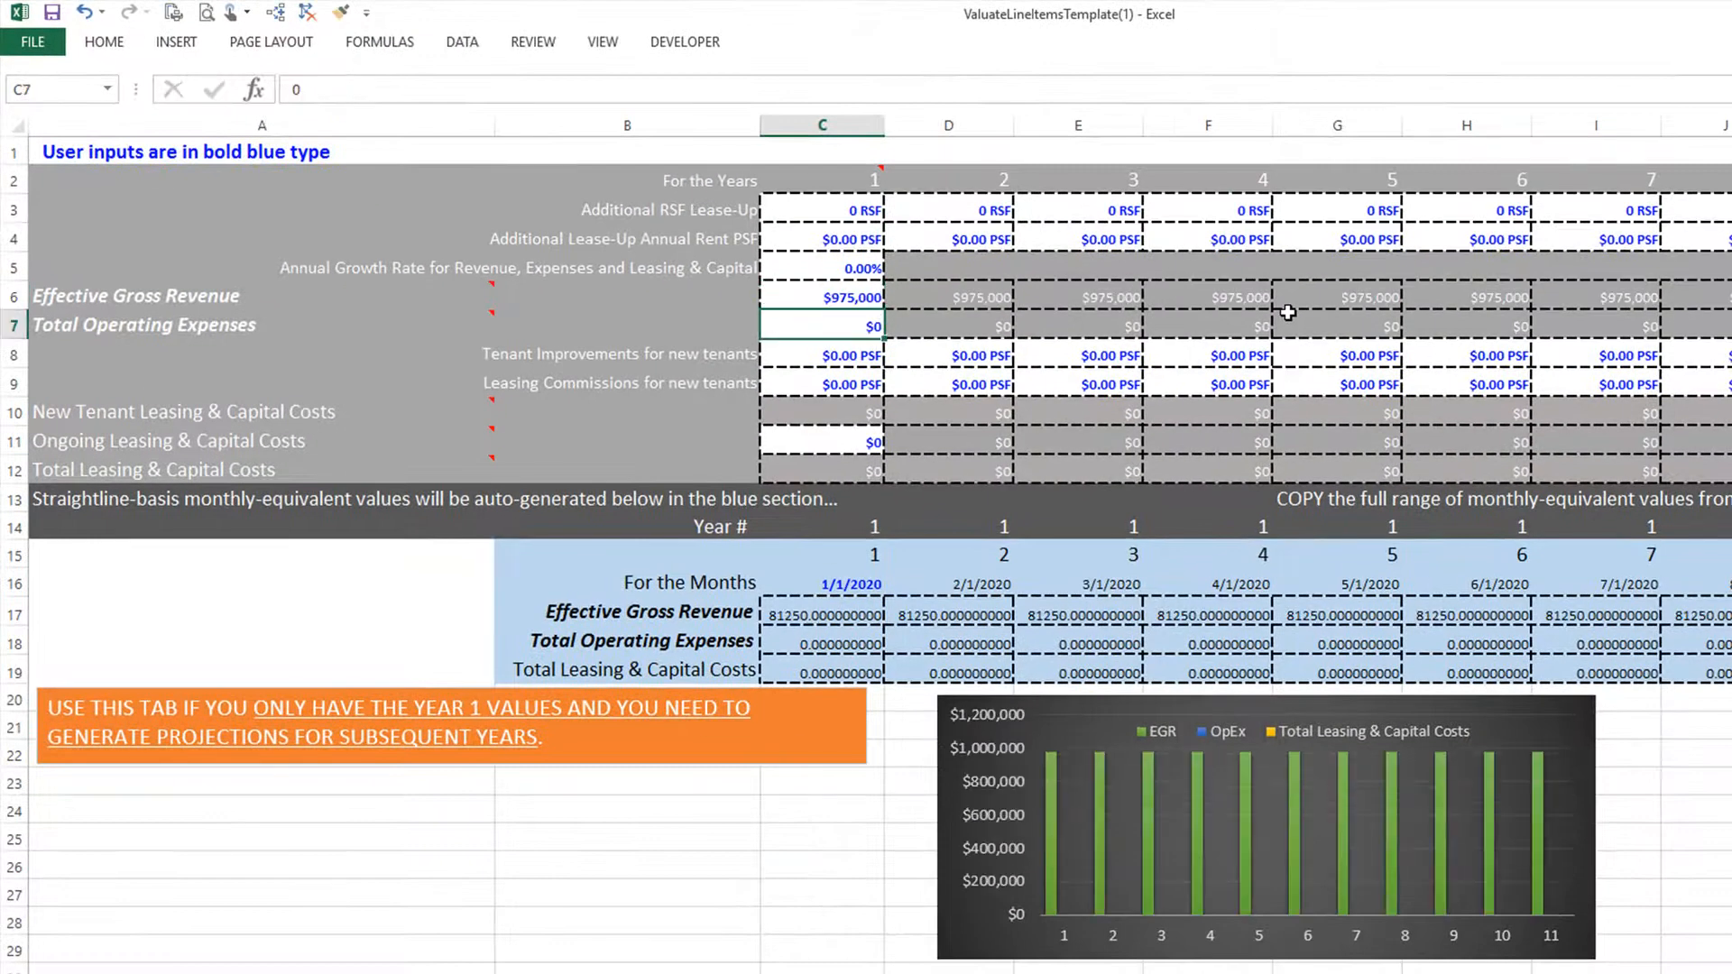
{"action": "type", "text": "621,000"}
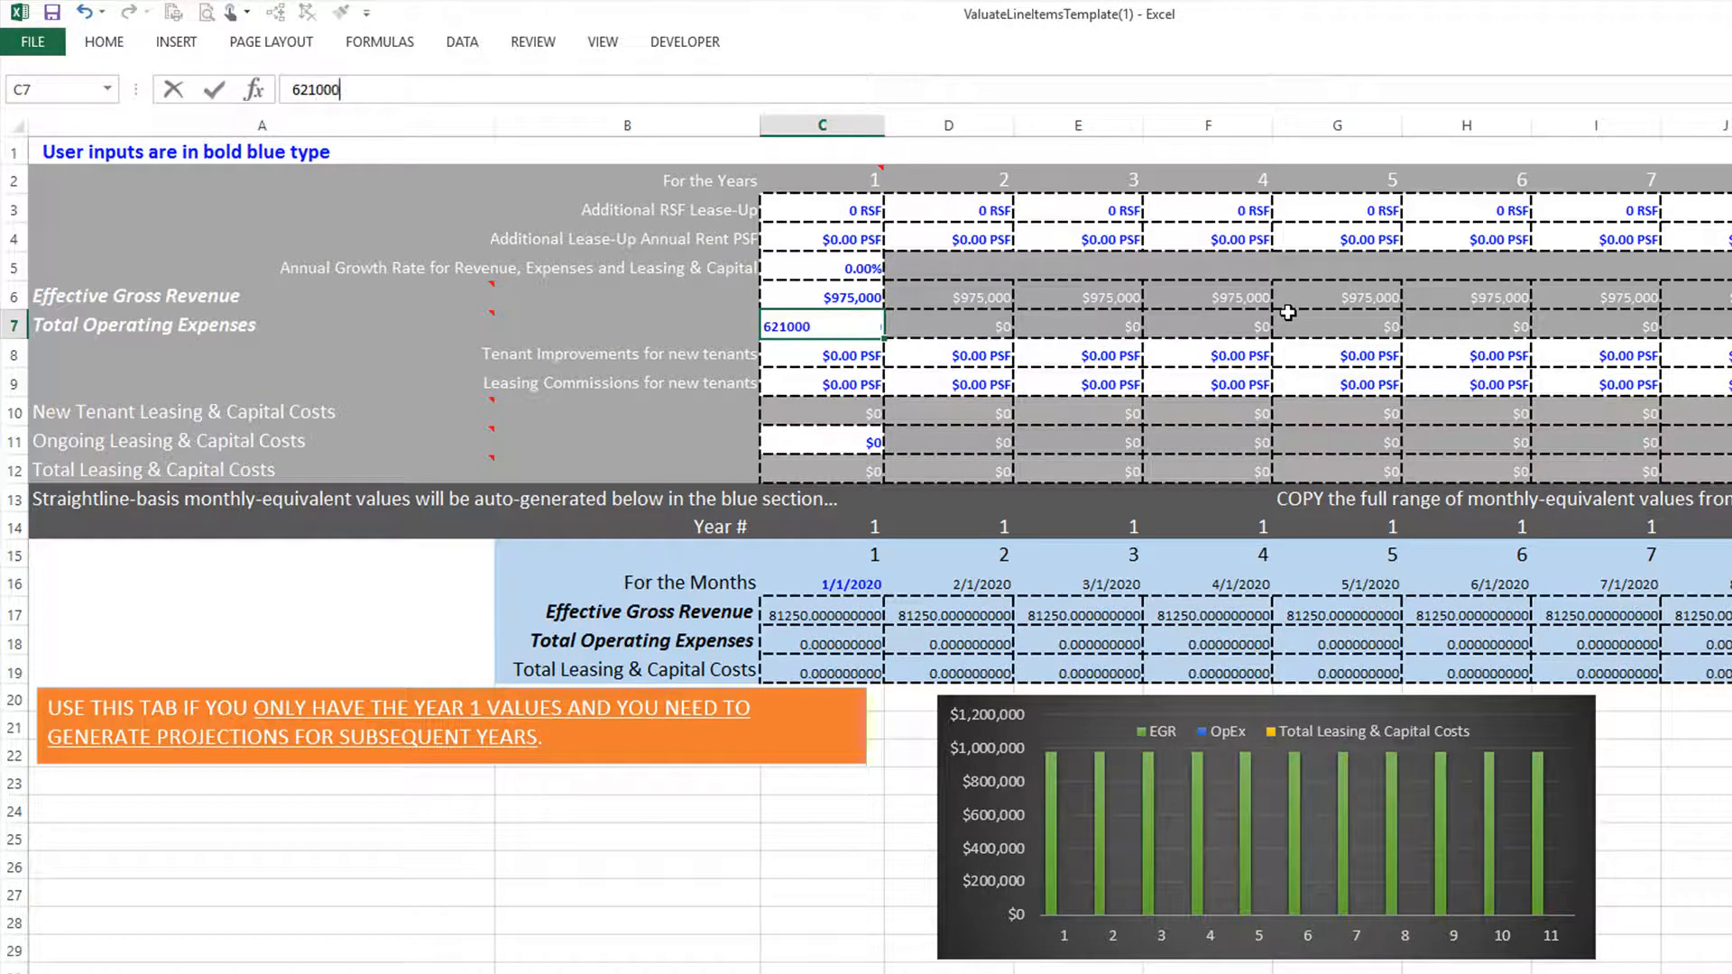
{"action": "key", "text": "Return"}
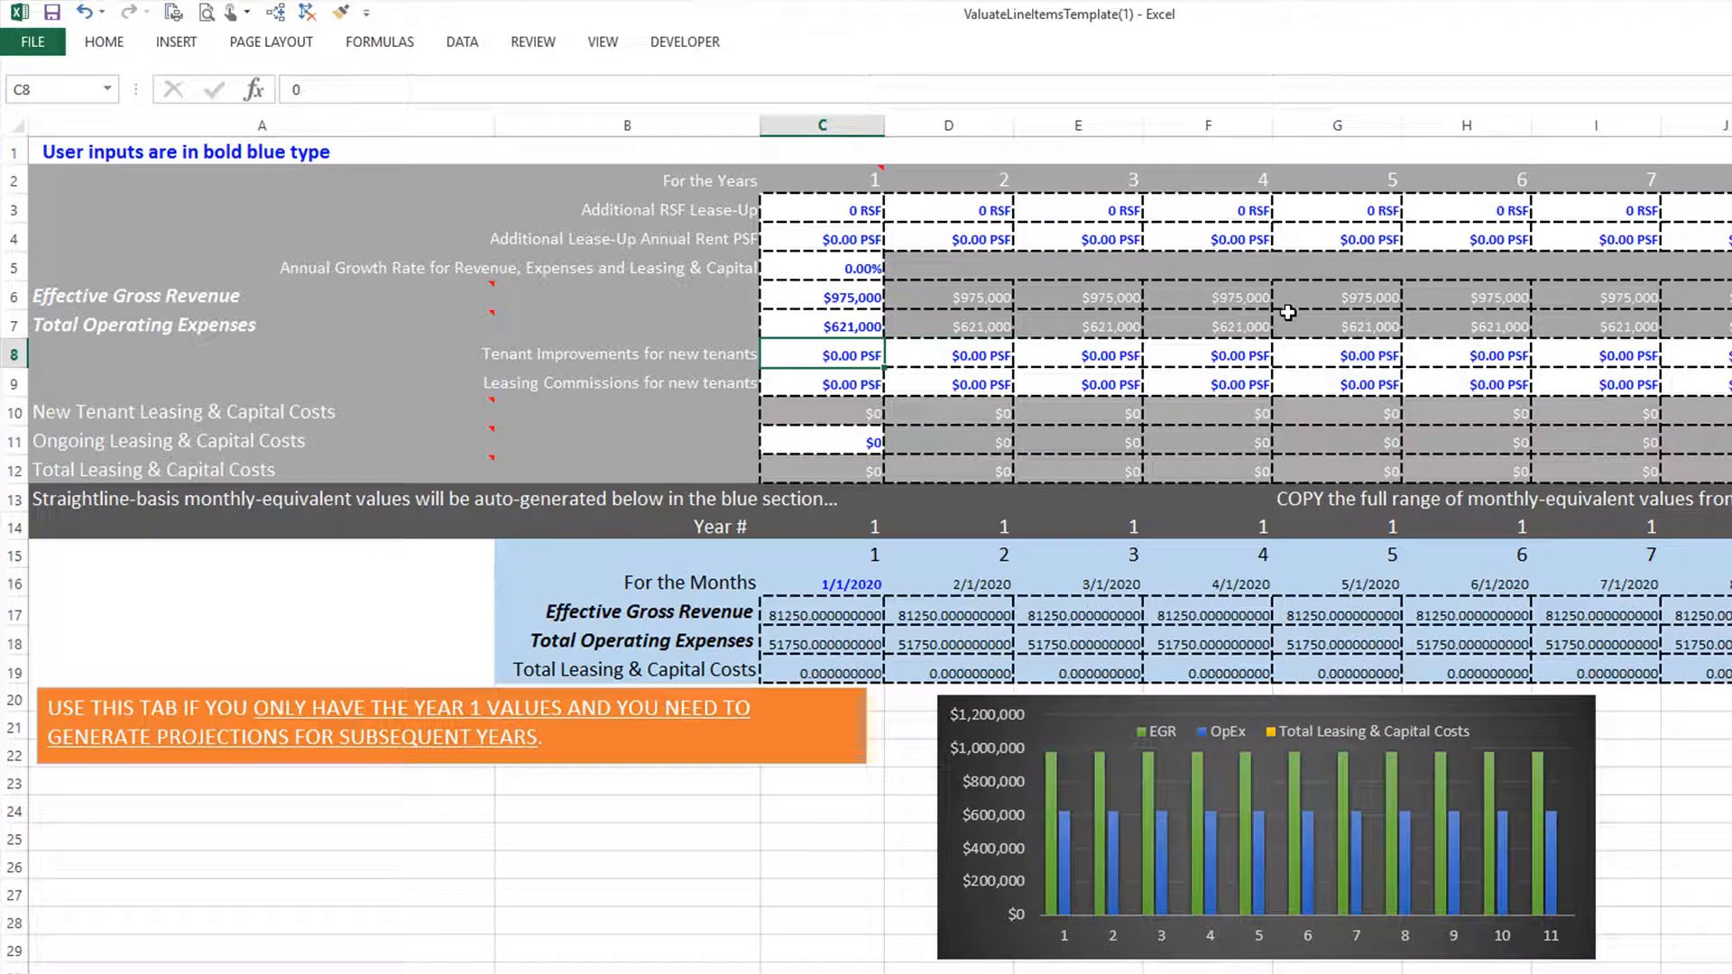
Step: Enter 3000 RSF of additional lease-up for Year 2 at an annual rent of $30 PSF
{"action": "left_click", "coordinate": [968, 208]}
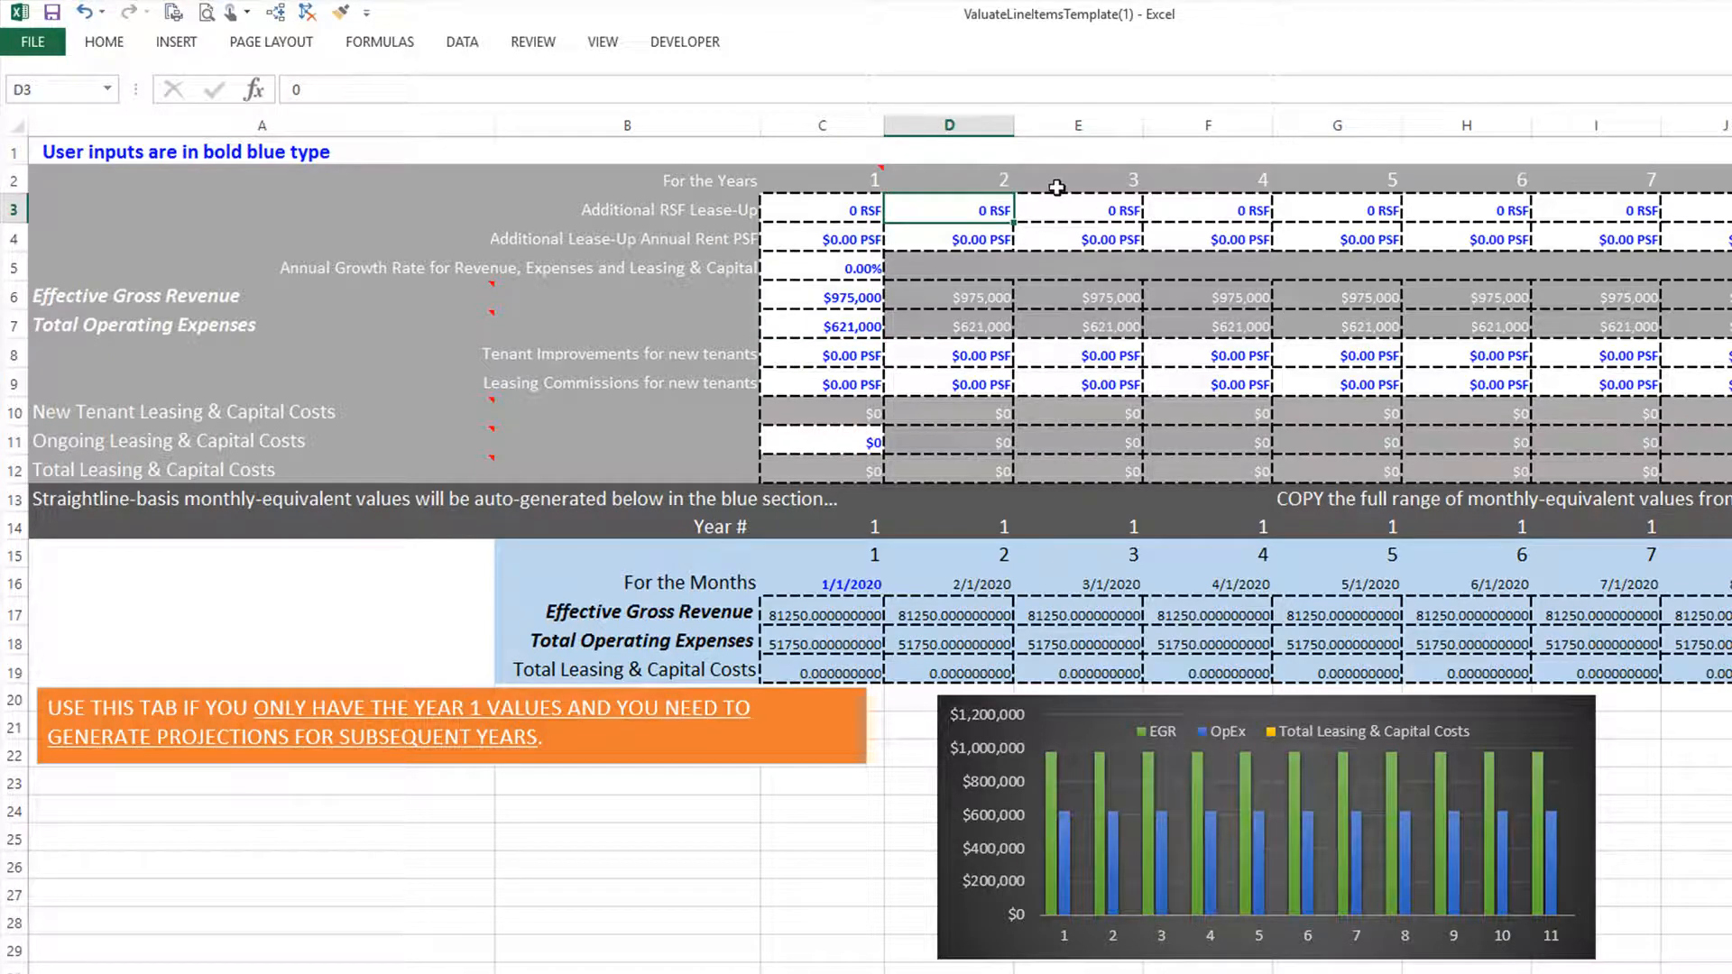
{"action": "type", "text": "3000"}
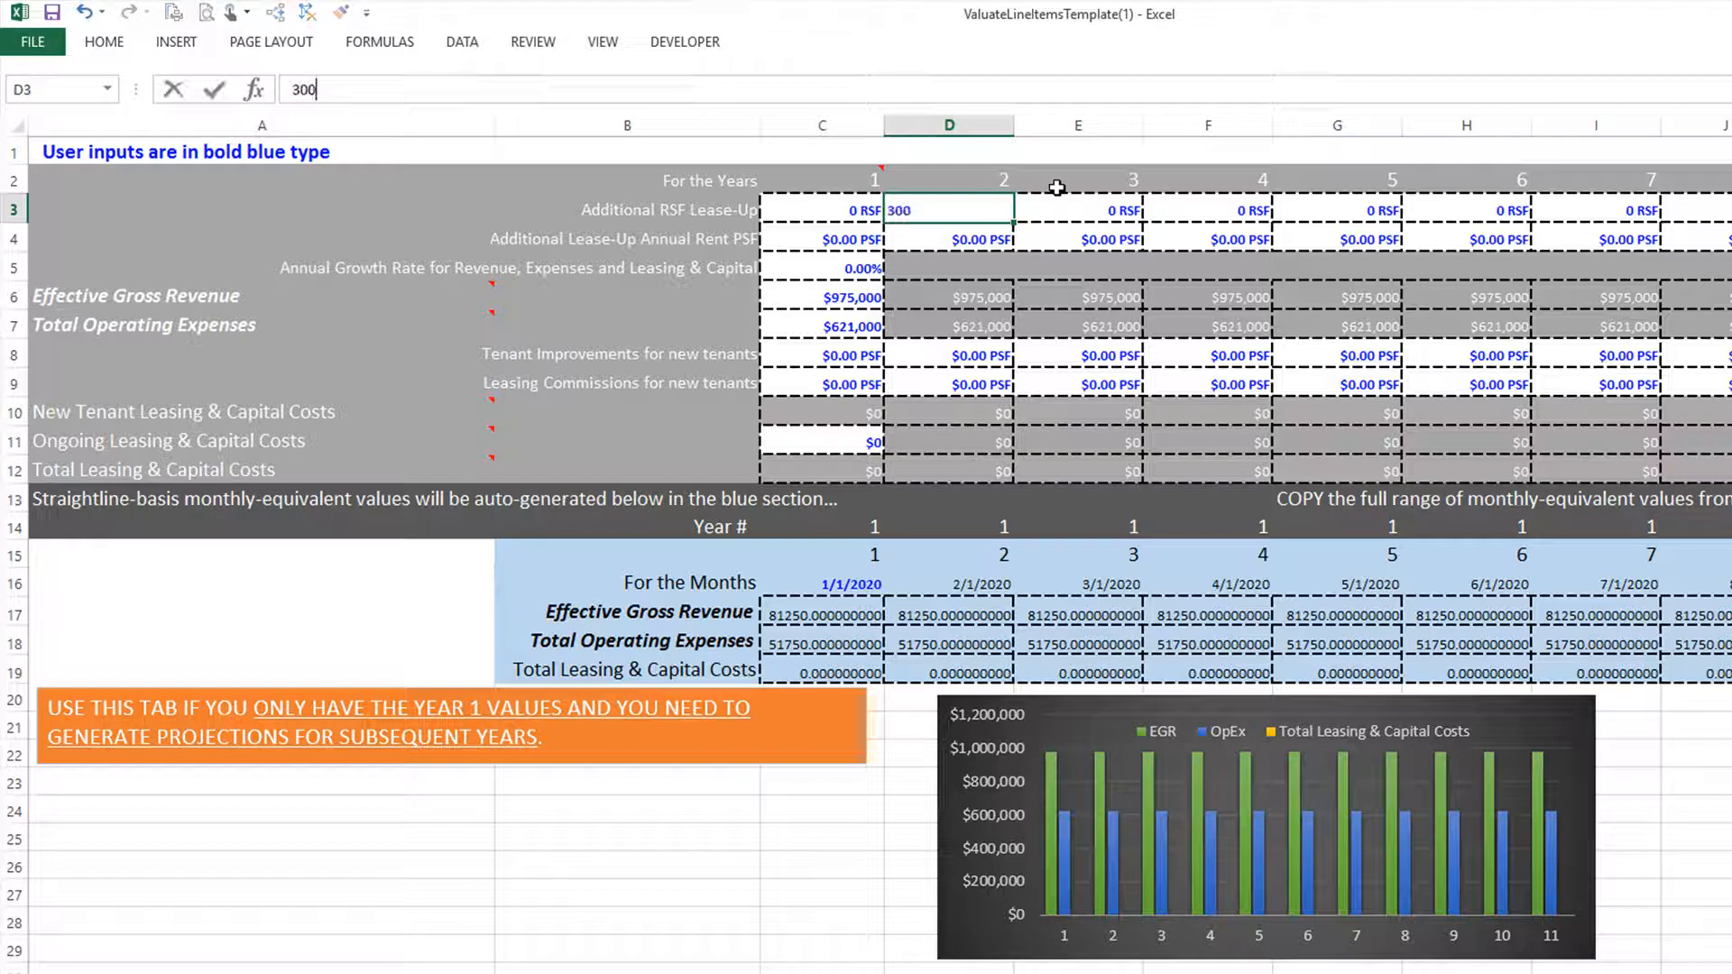
{"action": "key", "text": "Return"}
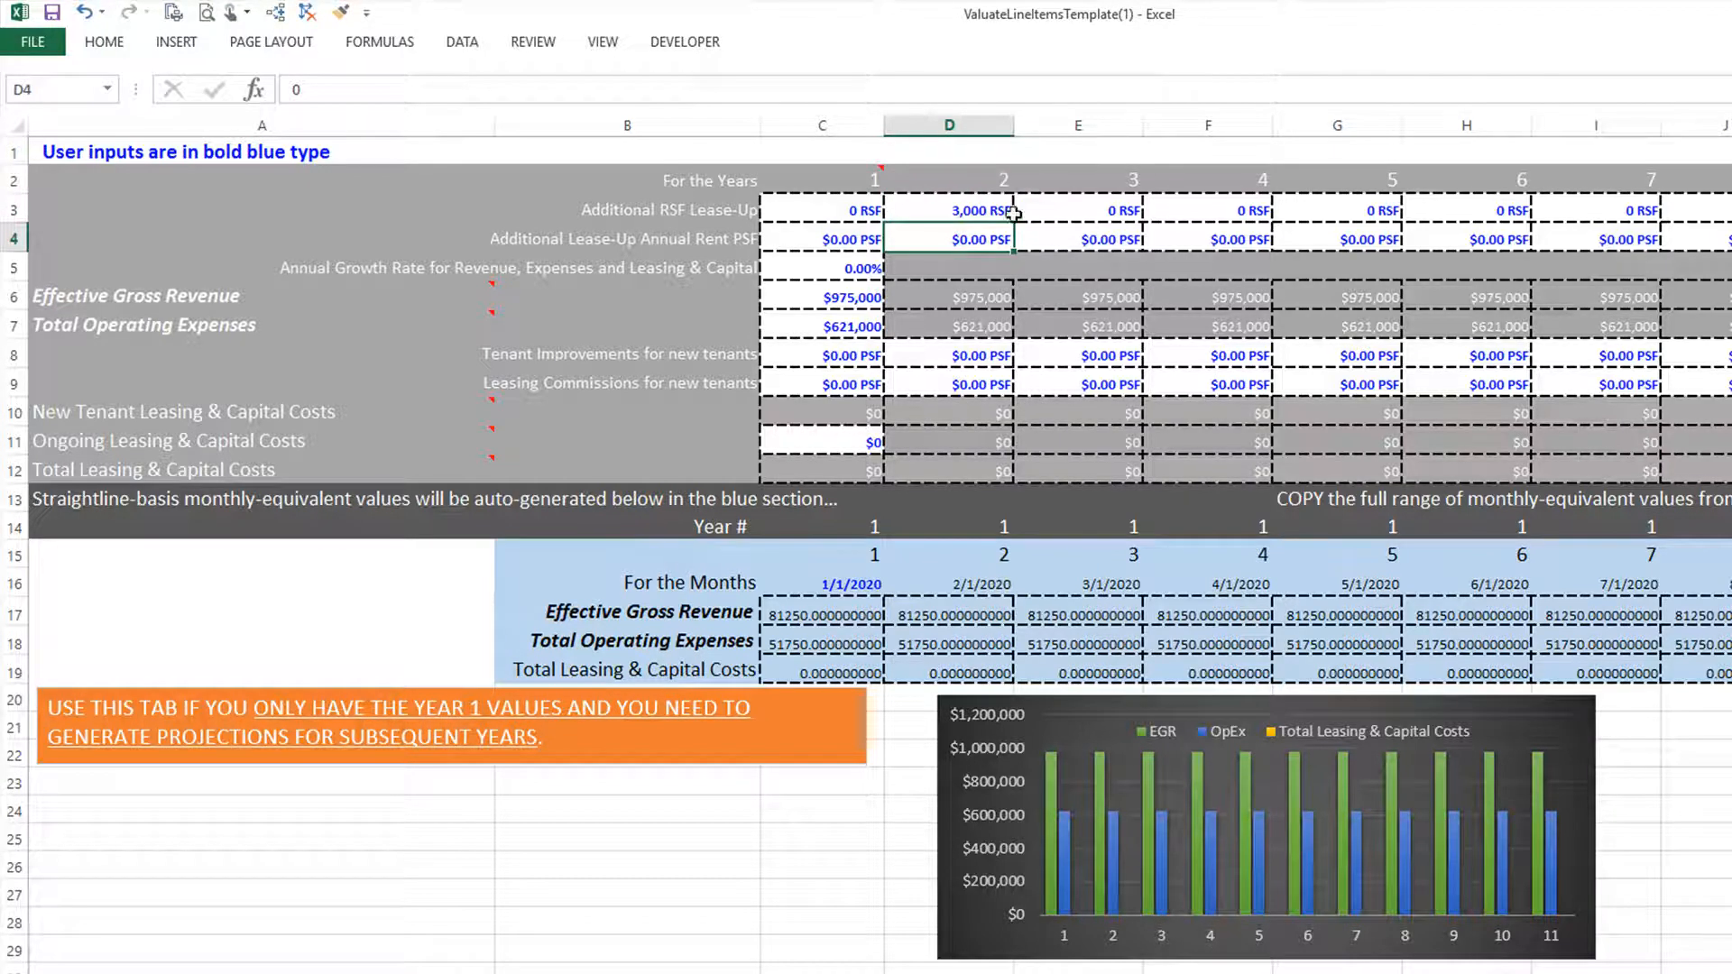
{"action": "type", "text": "30"}
{"action": "key", "text": "Return"}
Step: Set Year 2 tenant improvements for new tenants to $18 PSF and leasing commissions to $4 PSF
{"action": "left_click", "coordinate": [993, 352]}
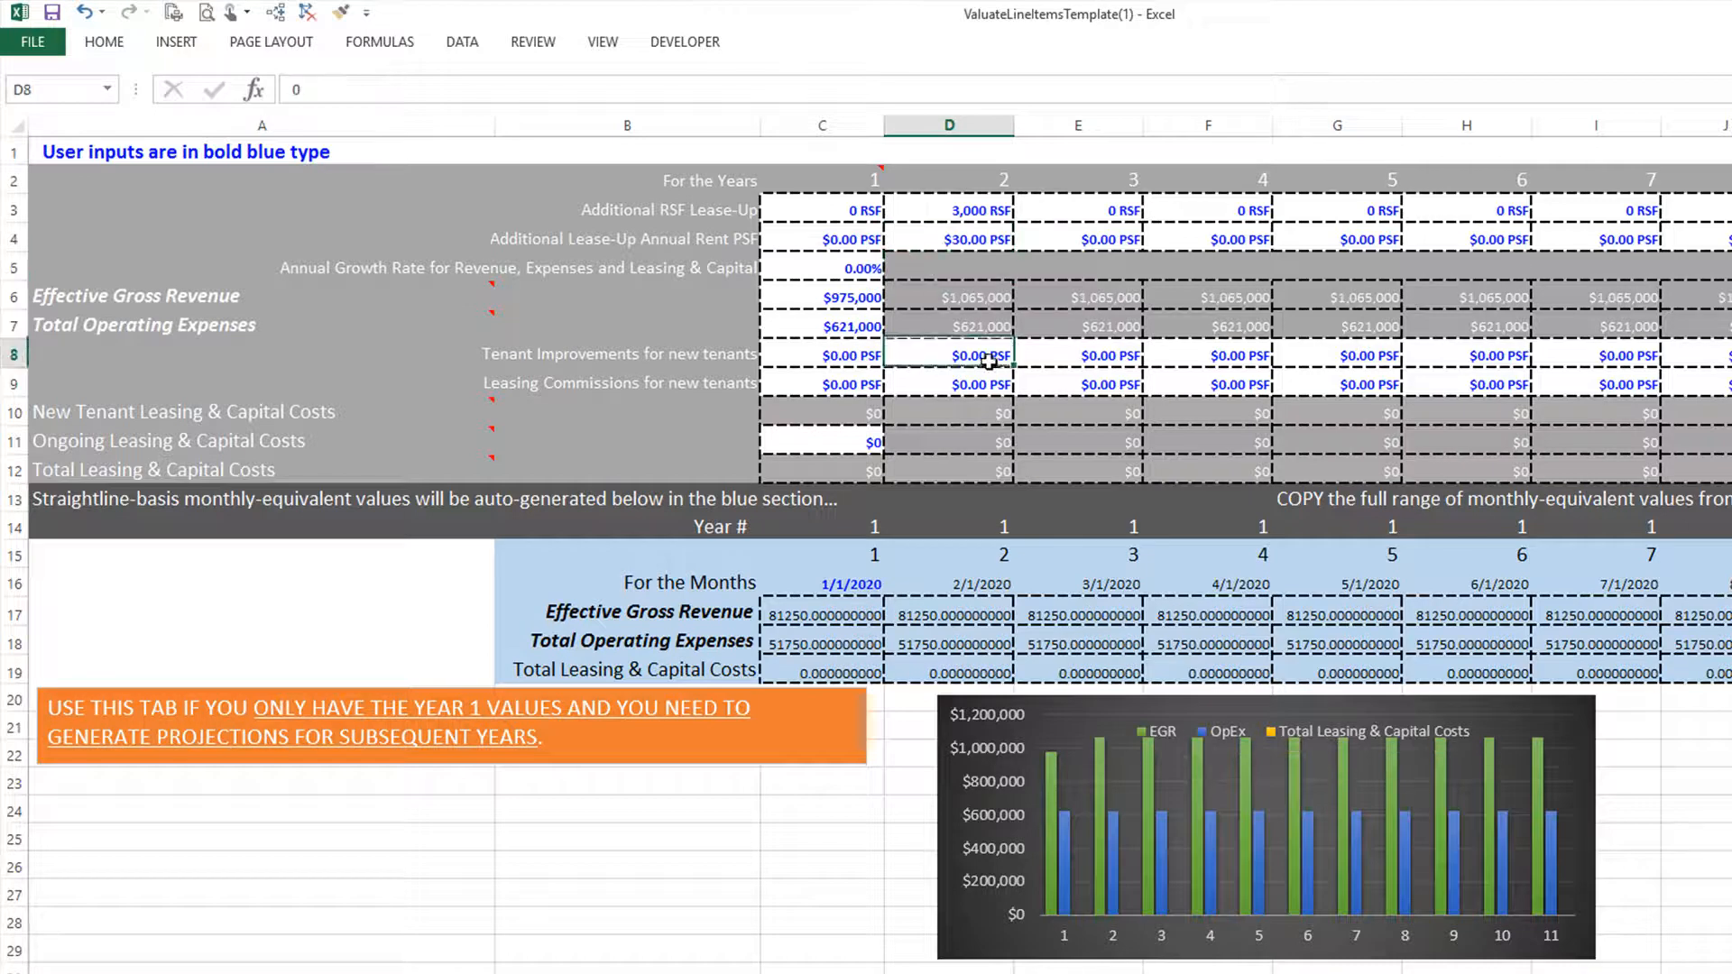
{"action": "type", "text": "18"}
{"action": "key", "text": "Return"}
{"action": "type", "text": "4"}
{"action": "key", "text": "Return"}
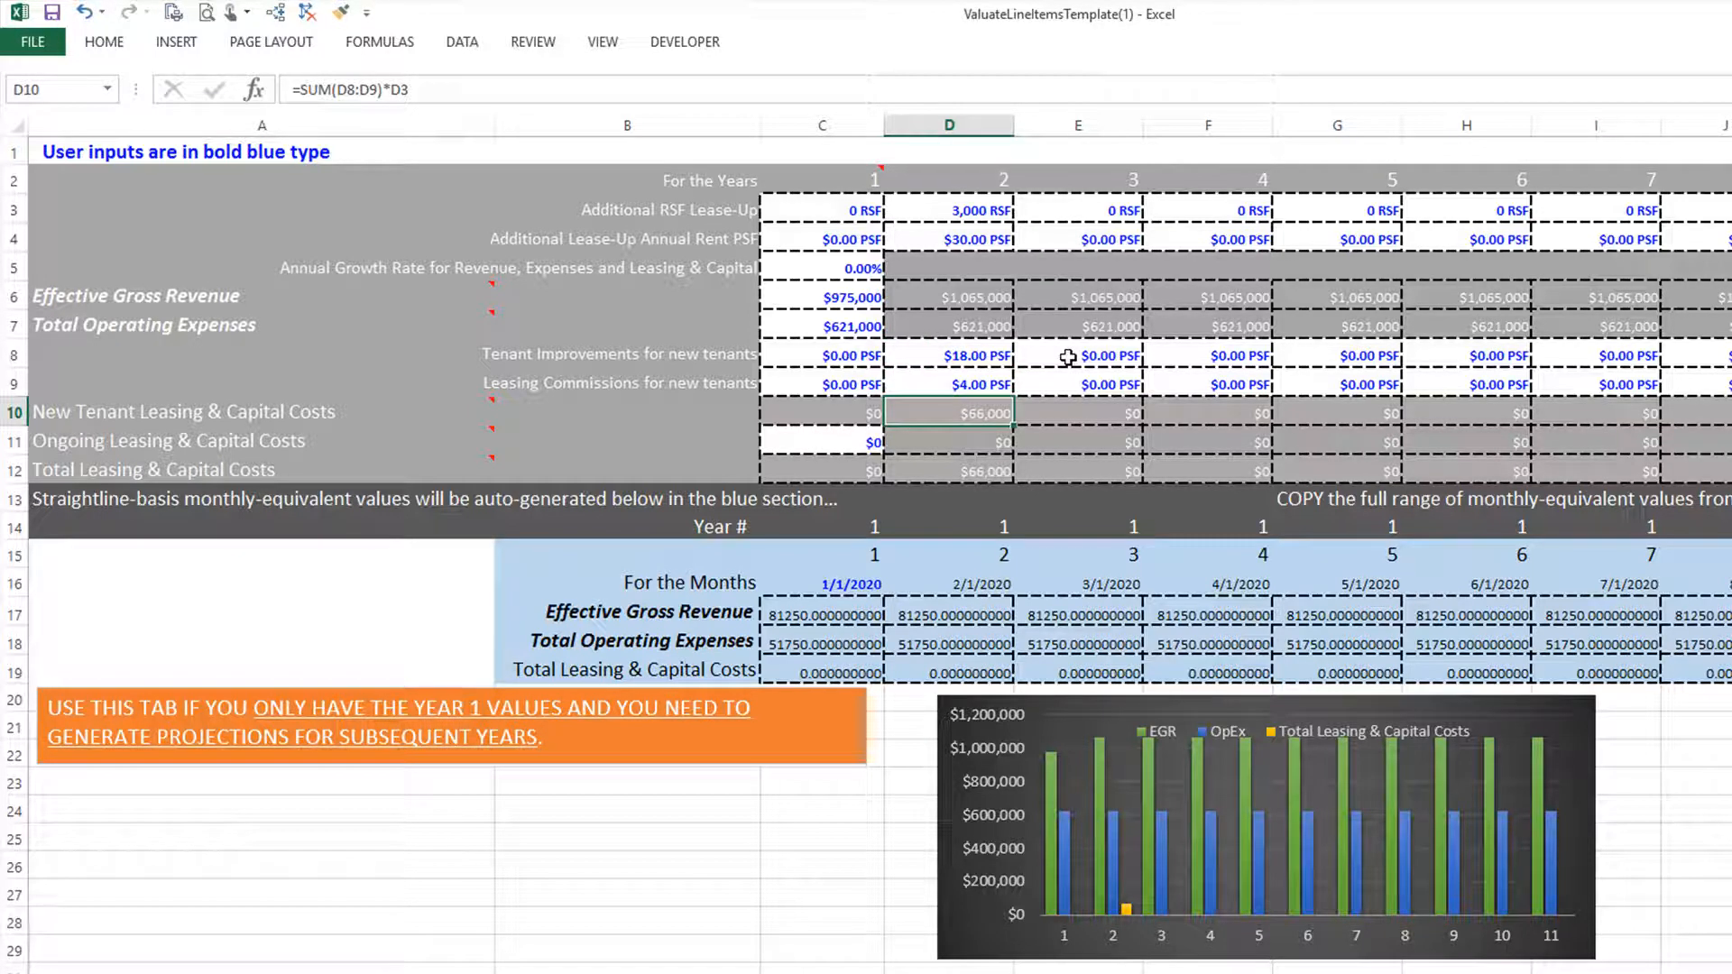
Step: Set the annual growth rate for revenue, expenses and leasing and capital to 3%
{"action": "mouse_move", "coordinate": [1132, 916]}
{"action": "left_click", "coordinate": [831, 272]}
{"action": "type", "text": "3"}
{"action": "key", "text": "Return"}
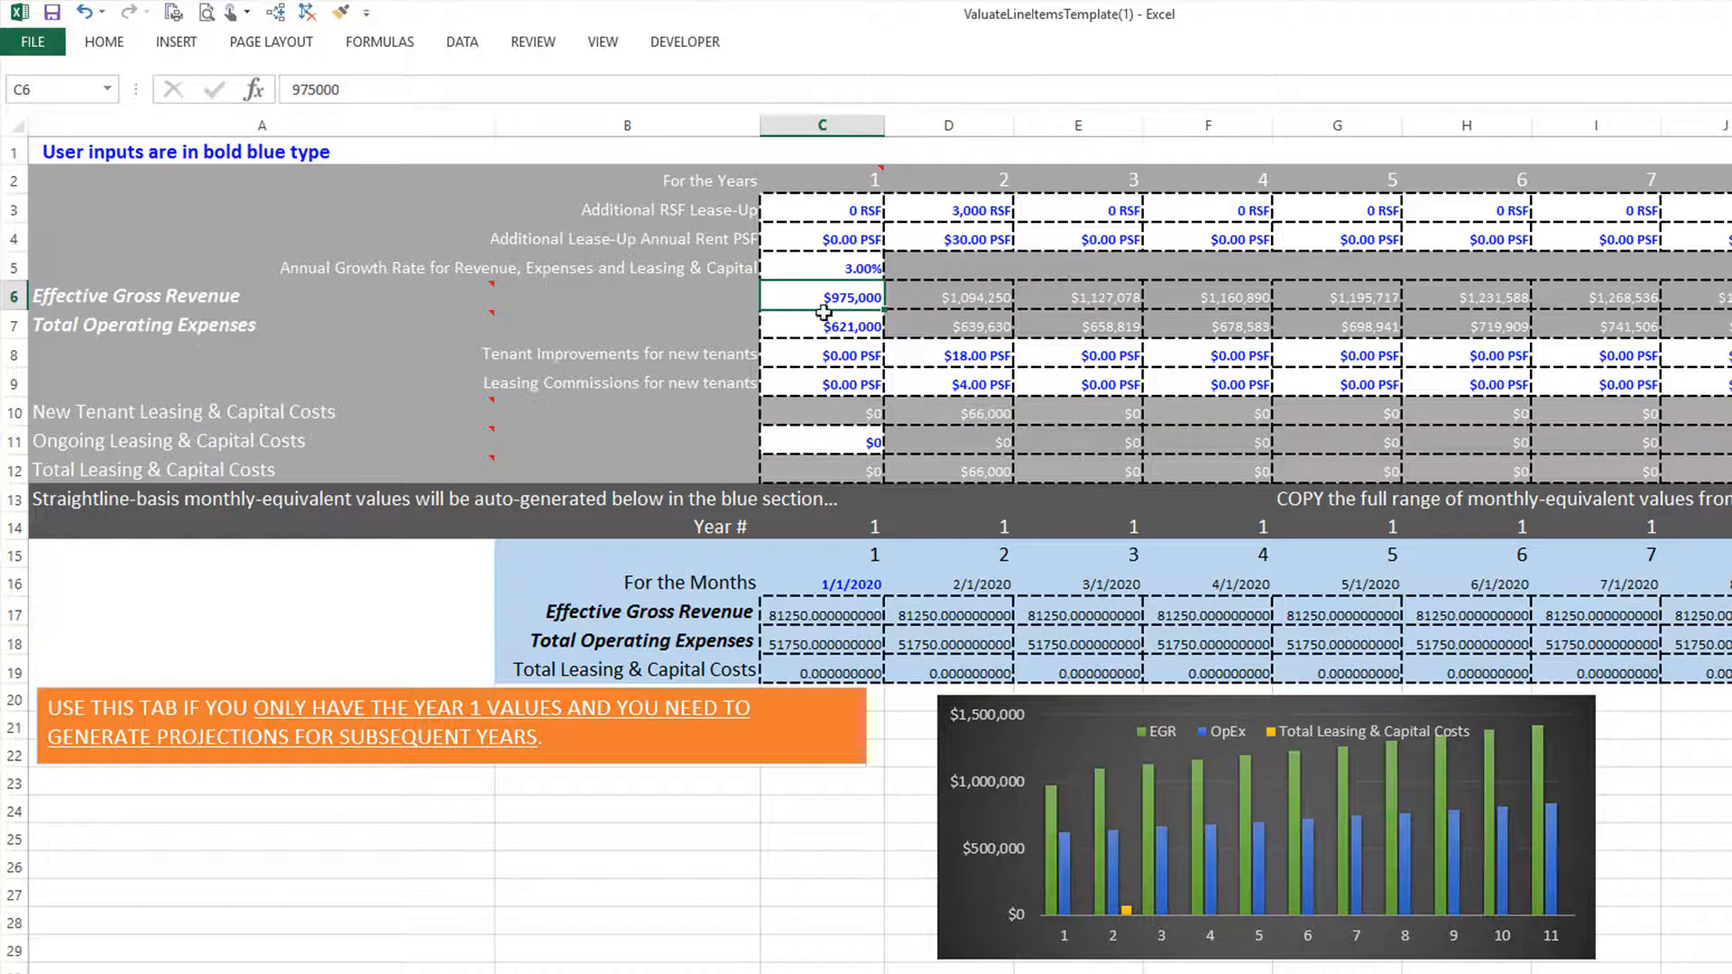
Step: Copy the full range of monthly-equivalent values in the blue section, B15 through ED19
{"action": "left_click_drag", "start_coordinate": [573, 558], "coordinate": [1371, 663]}
{"action": "left_click", "coordinate": [1371, 663]}
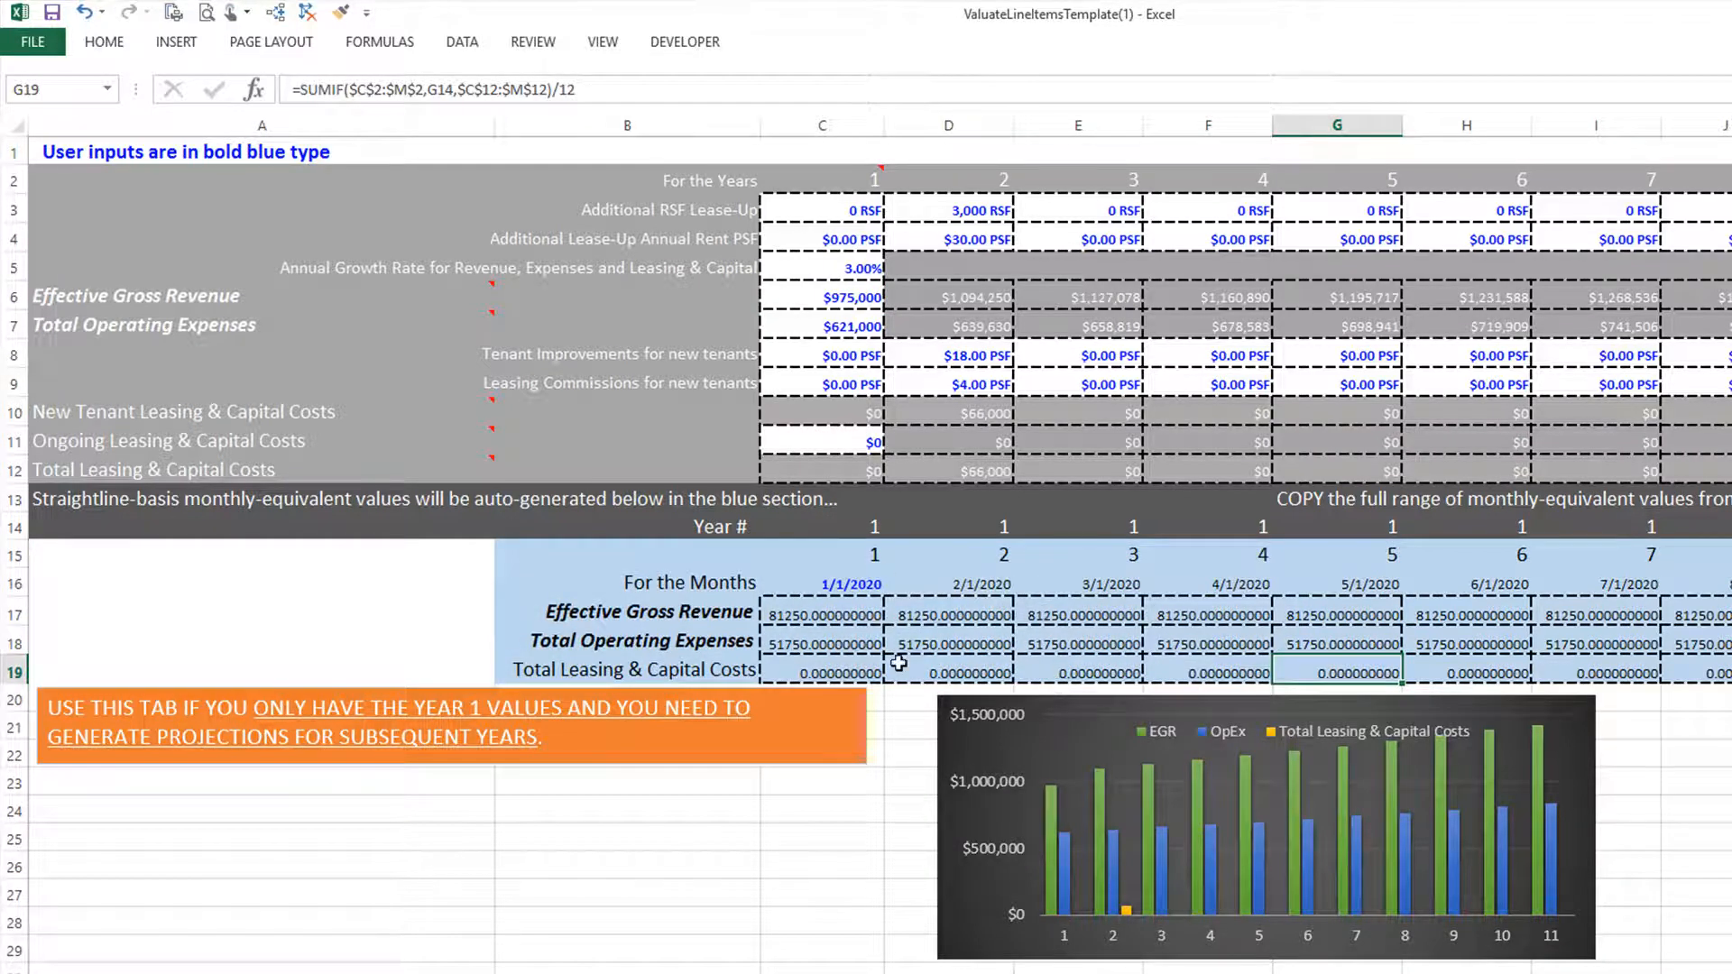
{"action": "left_click", "coordinate": [816, 610]}
{"action": "left_click_drag", "start_coordinate": [529, 553], "coordinate": [1731, 672]}
{"action": "key", "text": "ctrl+c"}
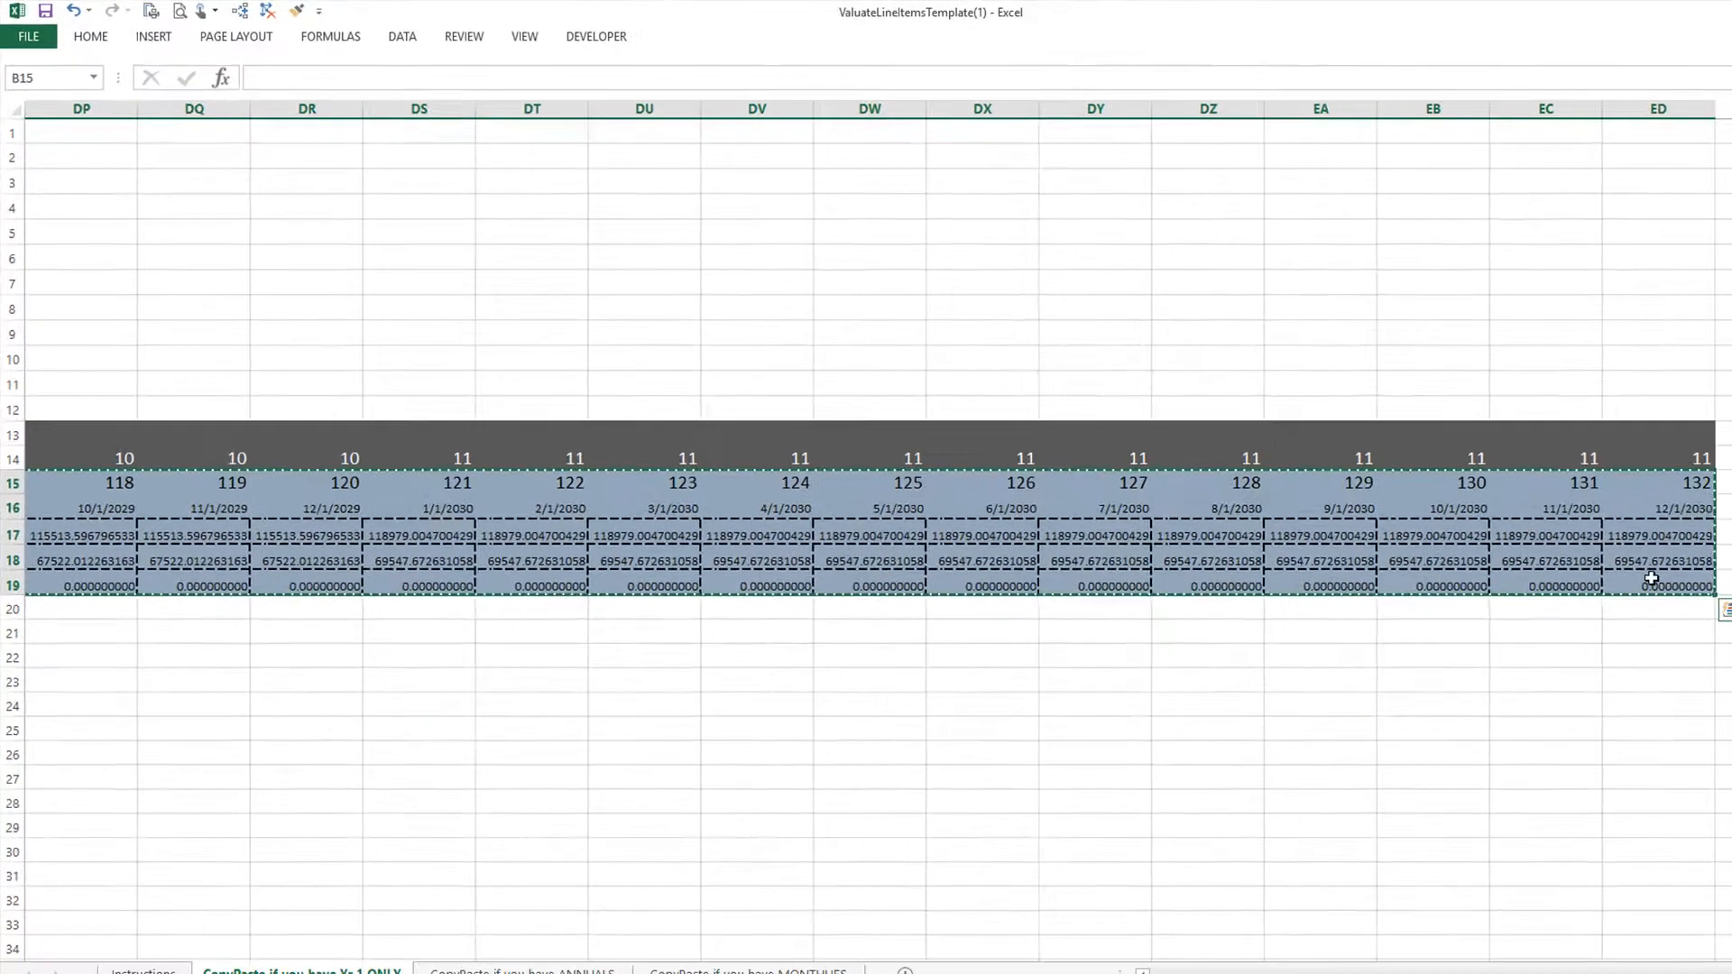
Step: Switch to Valuate in the browser and paste the copied values into the new file's Monthly Unlevered Cash Flow Projections box
{"action": "key", "text": "alt+Tab"}
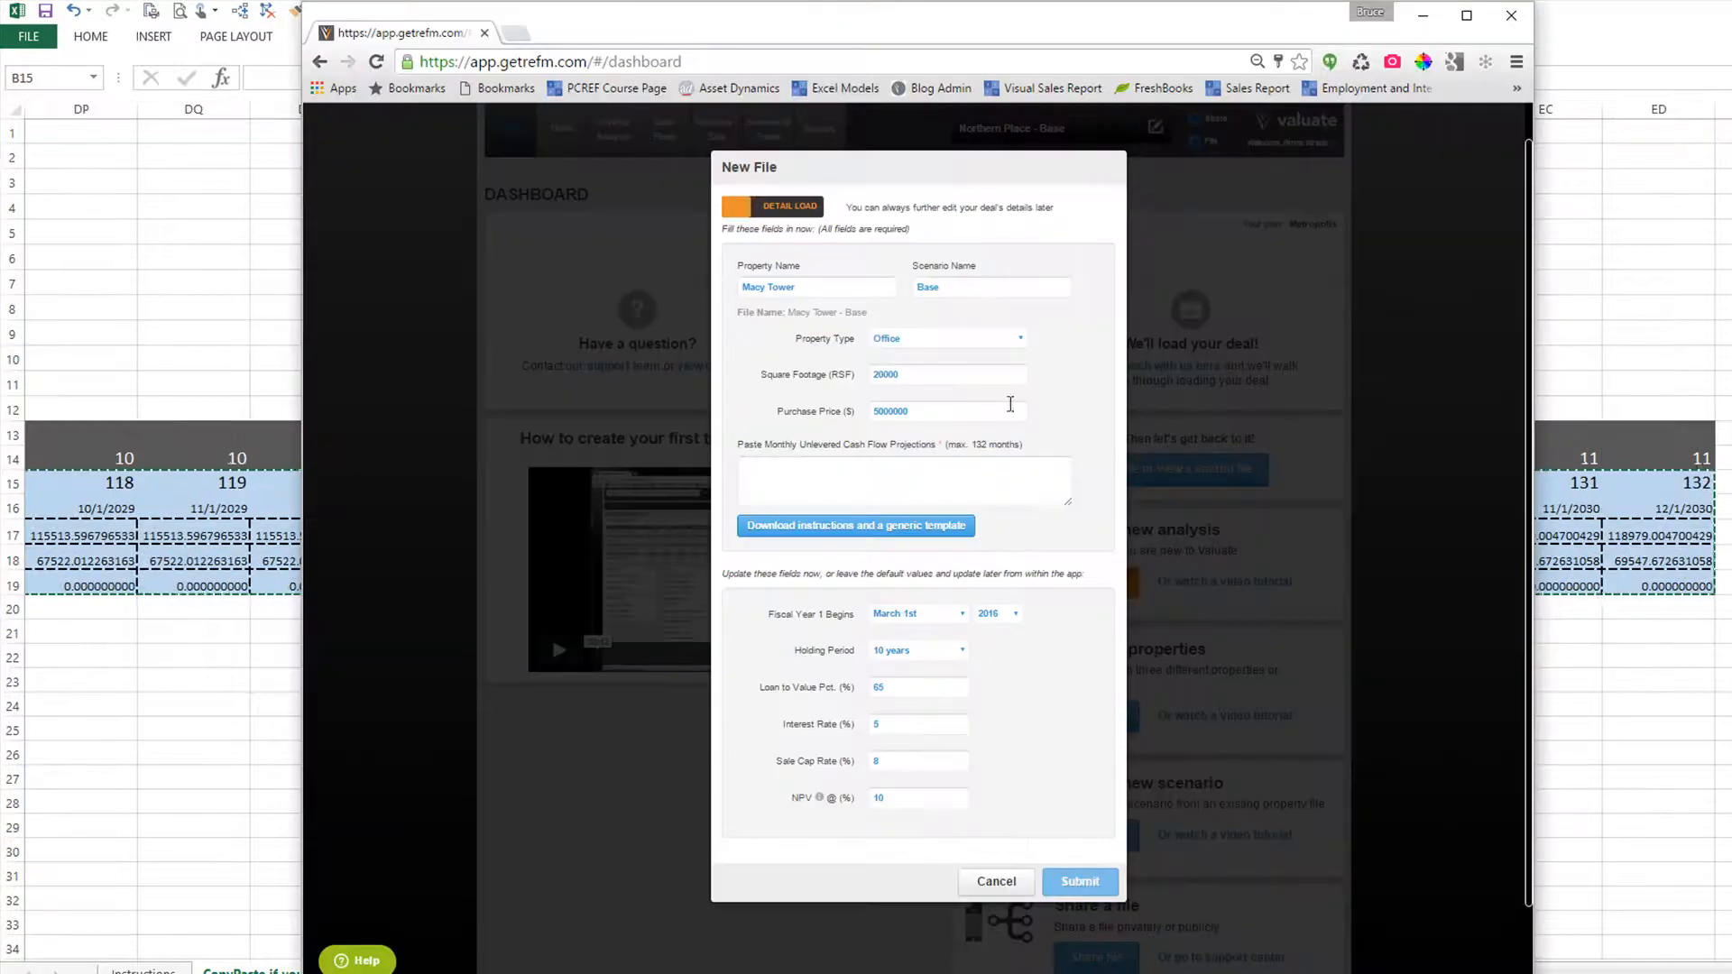
{"action": "left_click", "coordinate": [893, 474]}
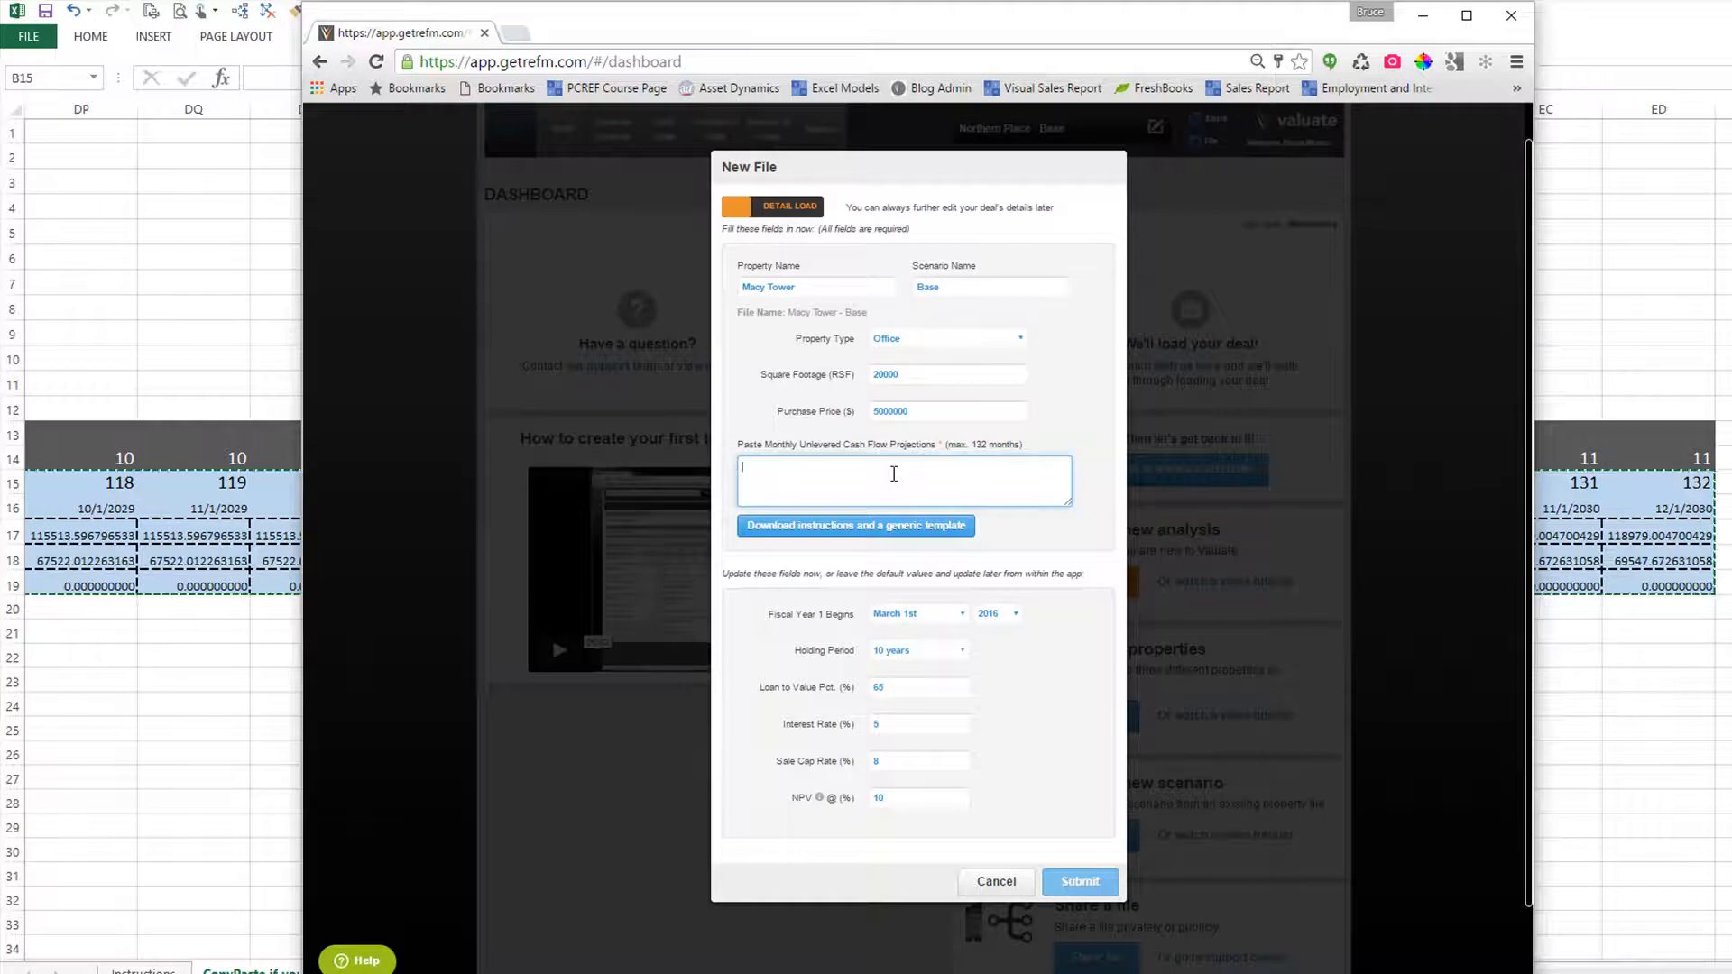
{"action": "key", "text": "ctrl+v"}
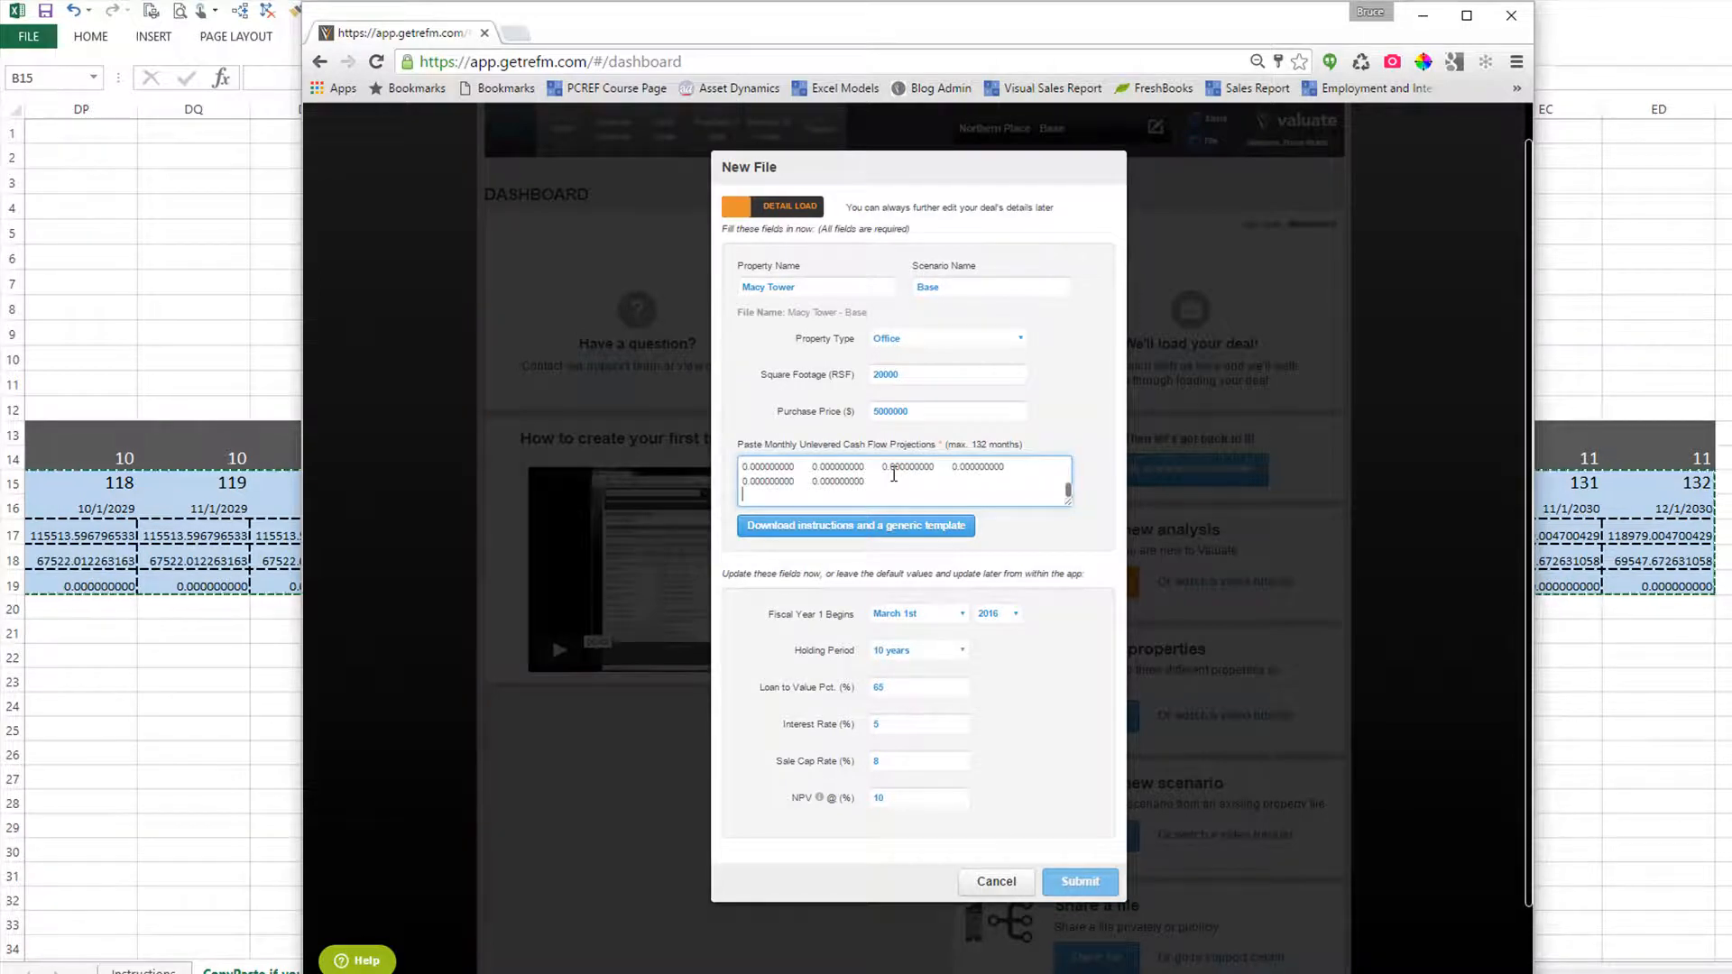
{"action": "left_click", "coordinate": [1036, 808]}
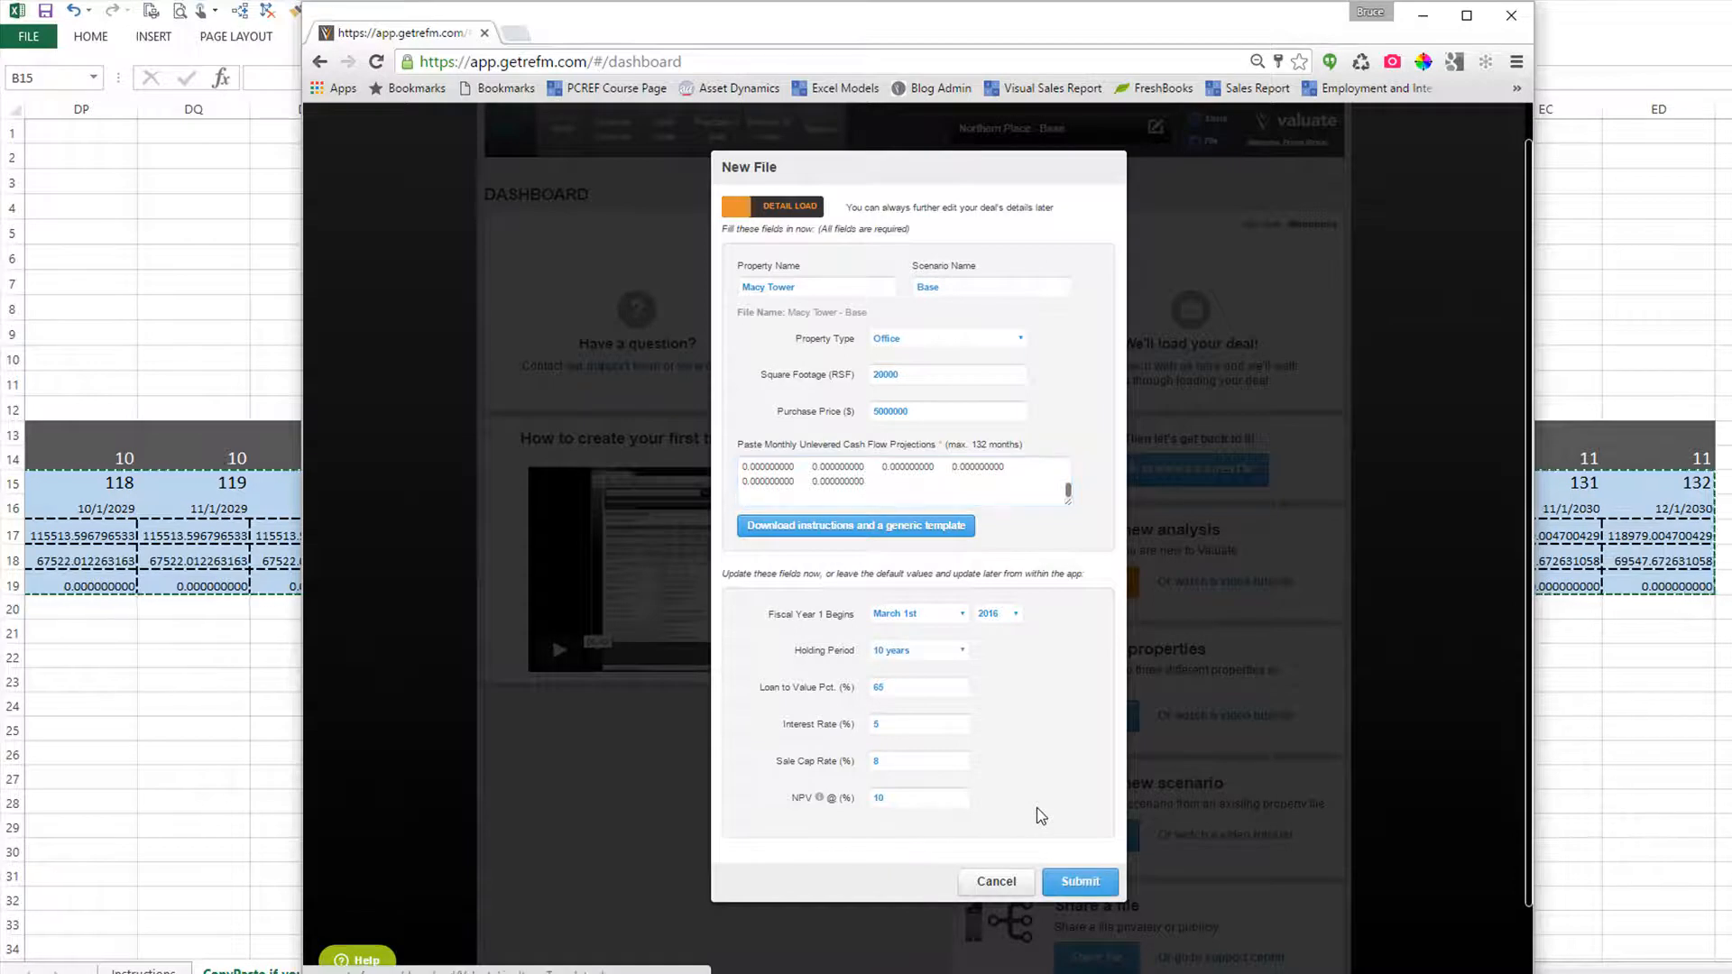
Step: Submit the new Macy Tower file, check the imported monthly values in Cash Flow Inputs, and return to the Unlevered Analysis
{"action": "left_click", "coordinate": [1096, 893]}
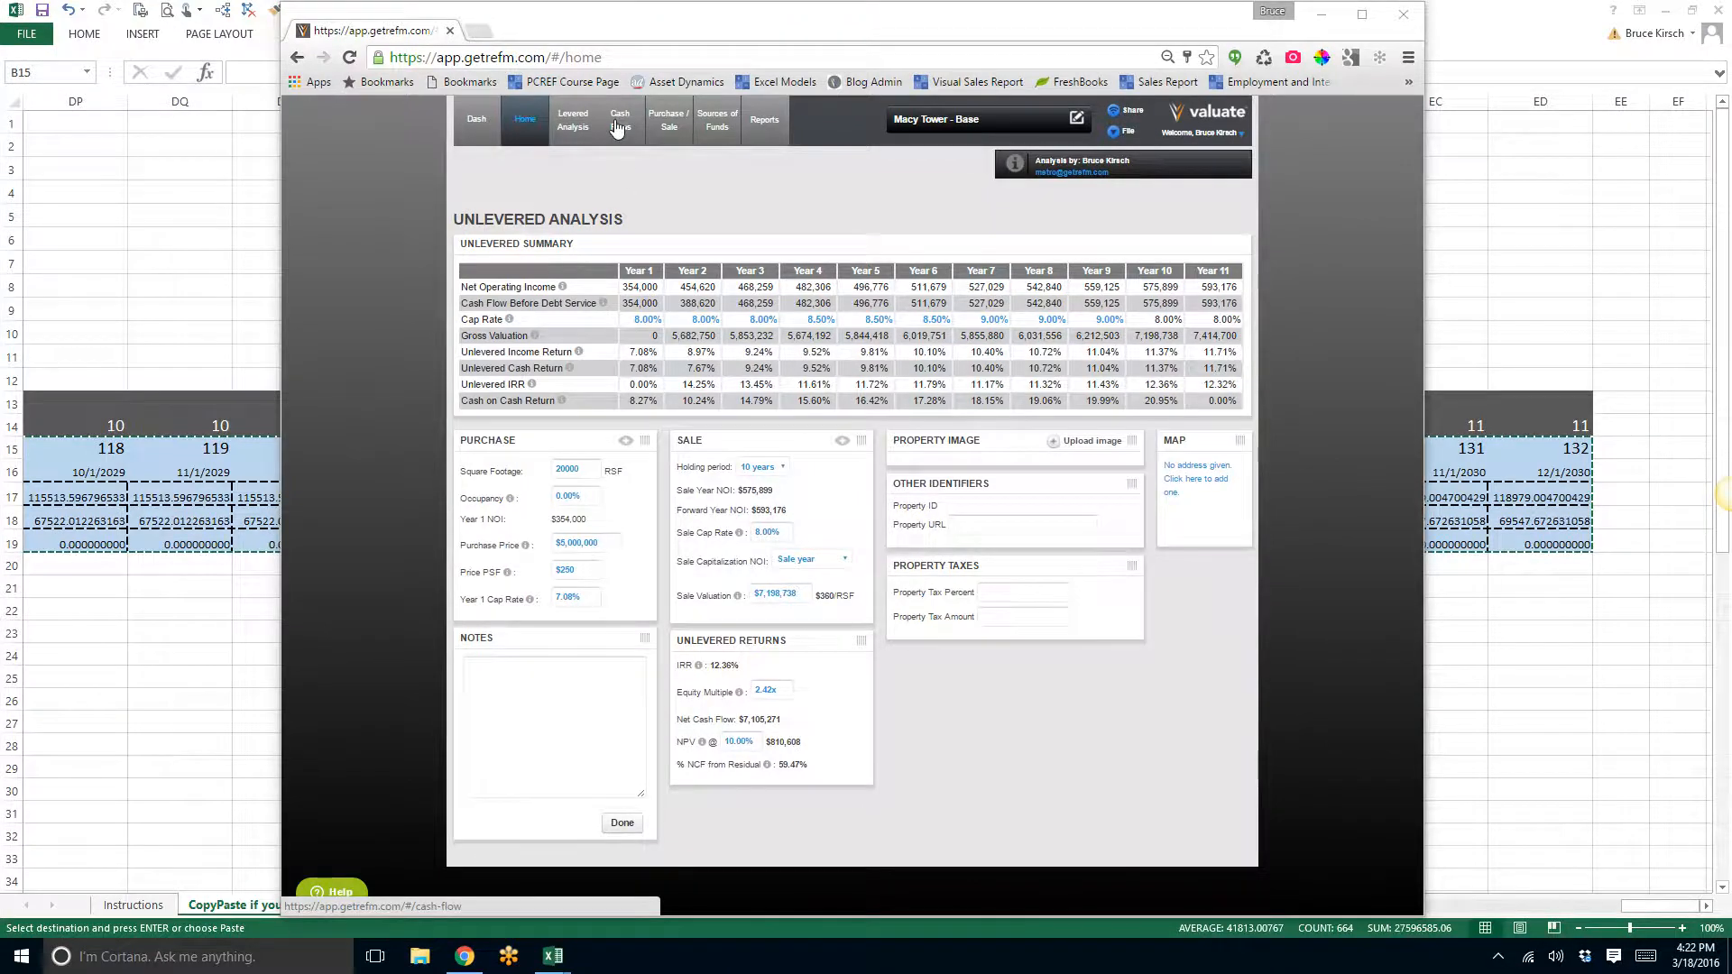
{"action": "left_click", "coordinate": [616, 136]}
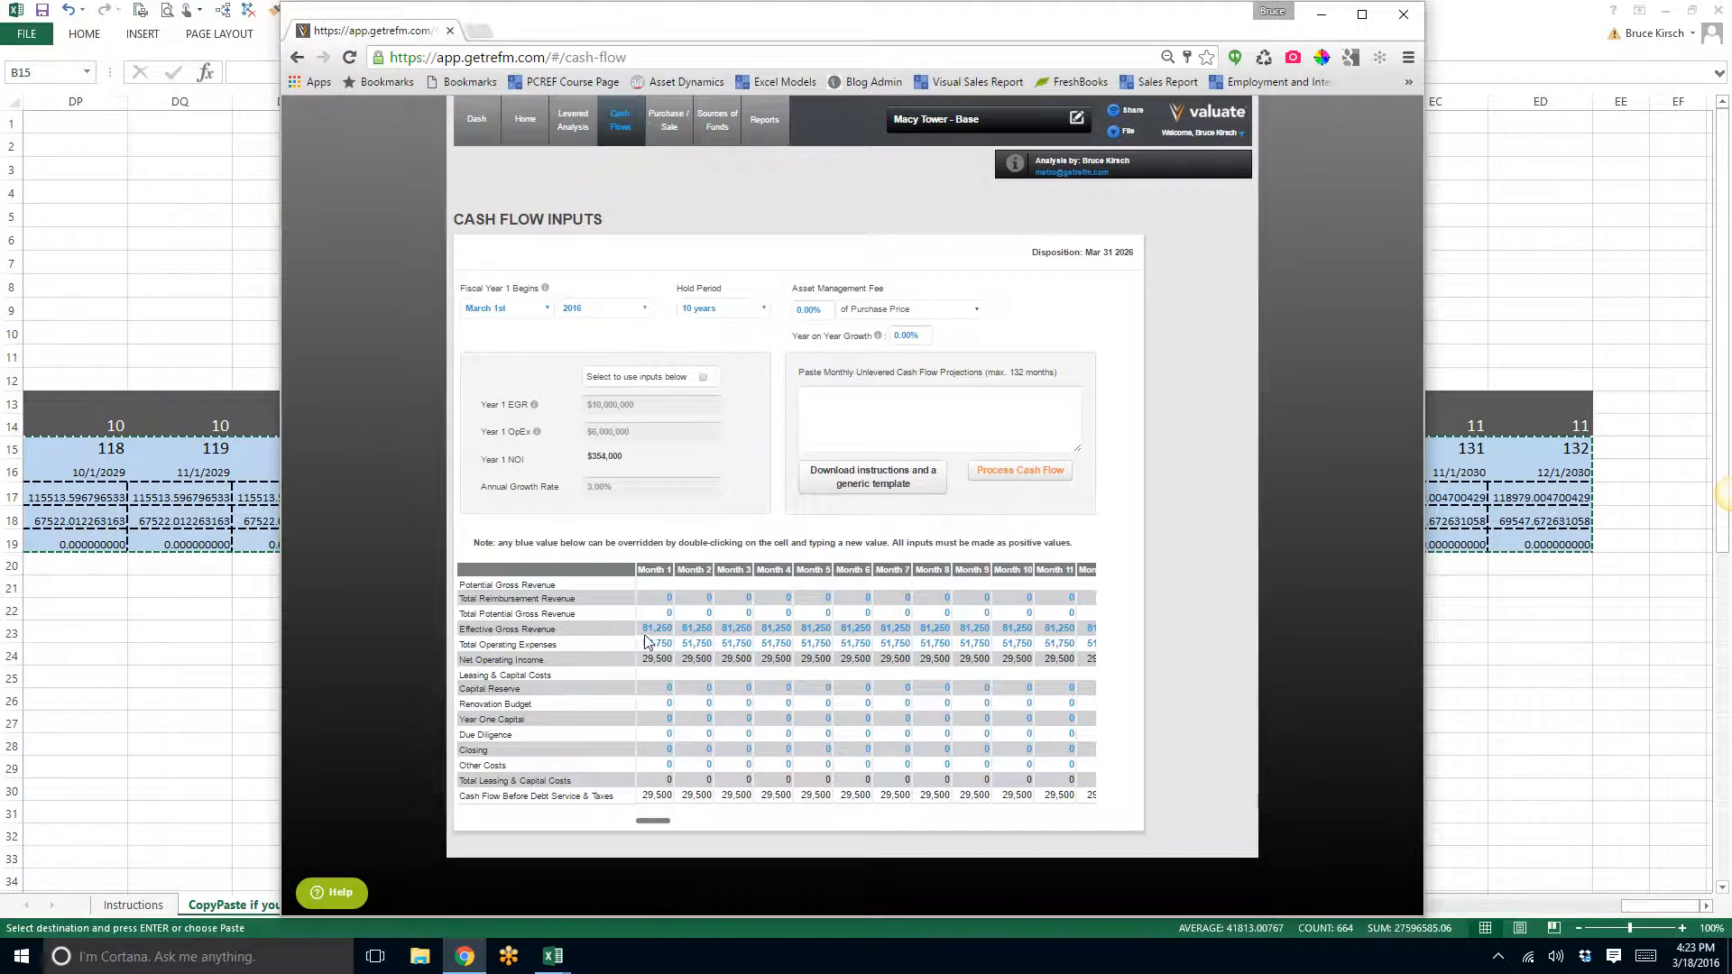
{"action": "left_click", "coordinate": [525, 120]}
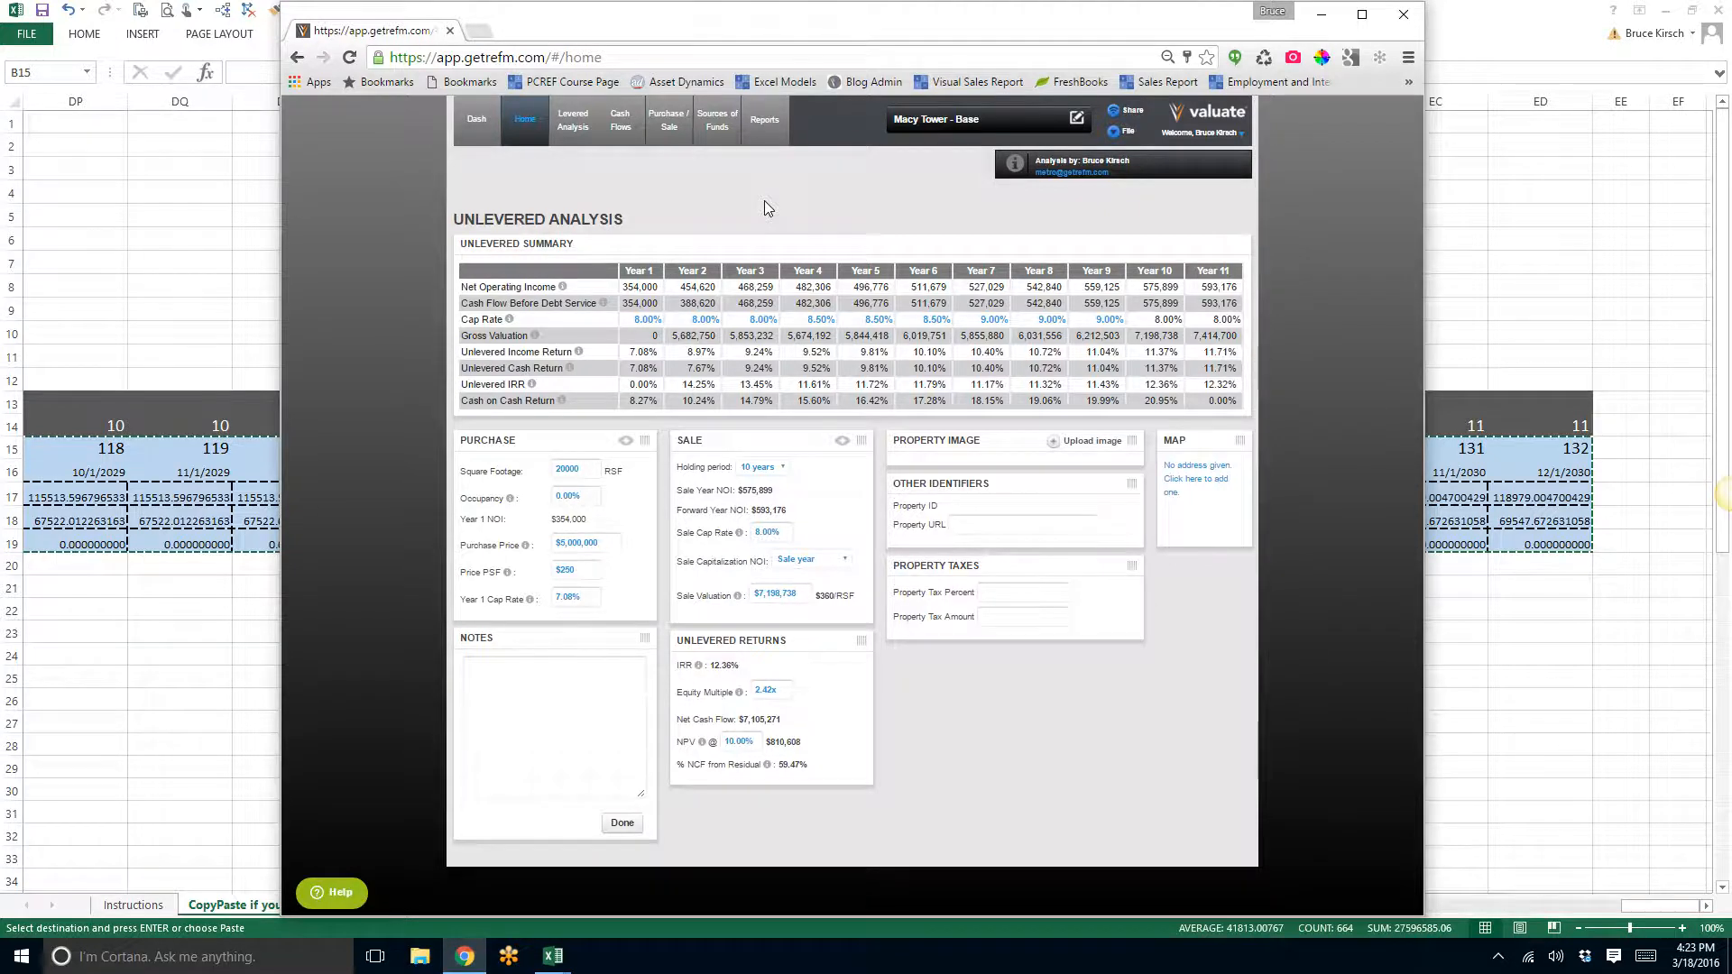
Step: Switch to the apartment property workbook in Excel and examine the Effective Gross Income row of the Annual Projection across Years 1 to 10
{"action": "left_click", "coordinate": [206, 267]}
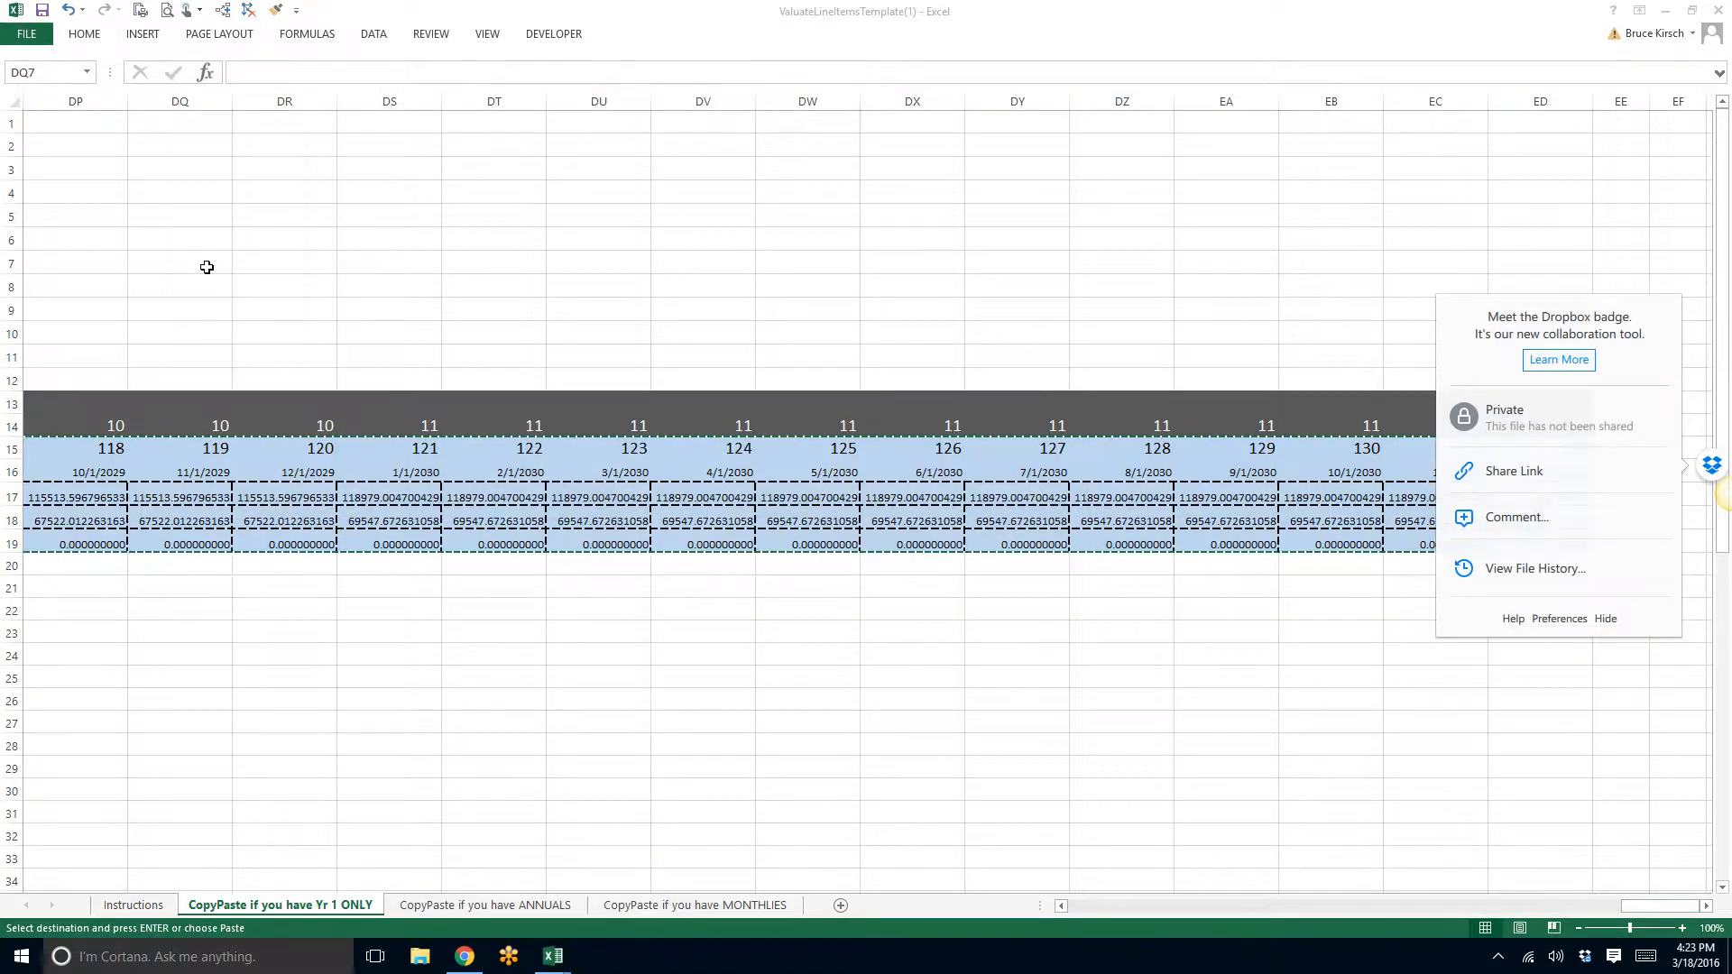
{"action": "key", "text": "ctrl+Home"}
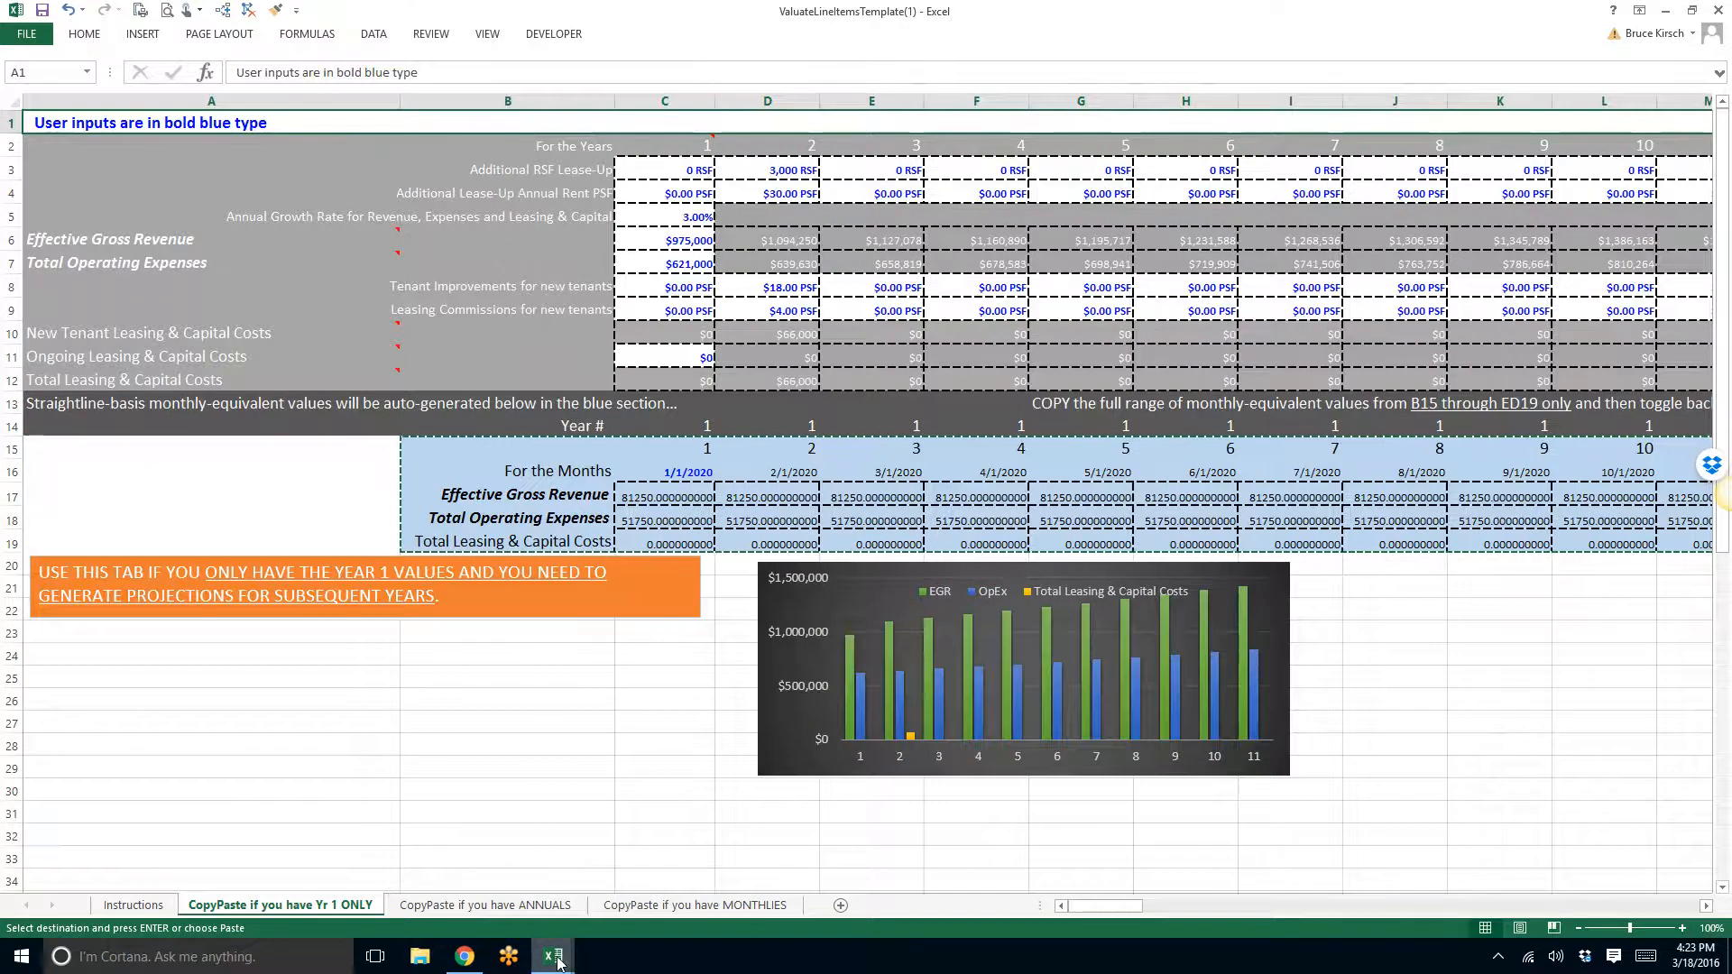
{"action": "mouse_move", "coordinate": [557, 962]}
{"action": "left_click", "coordinate": [609, 906]}
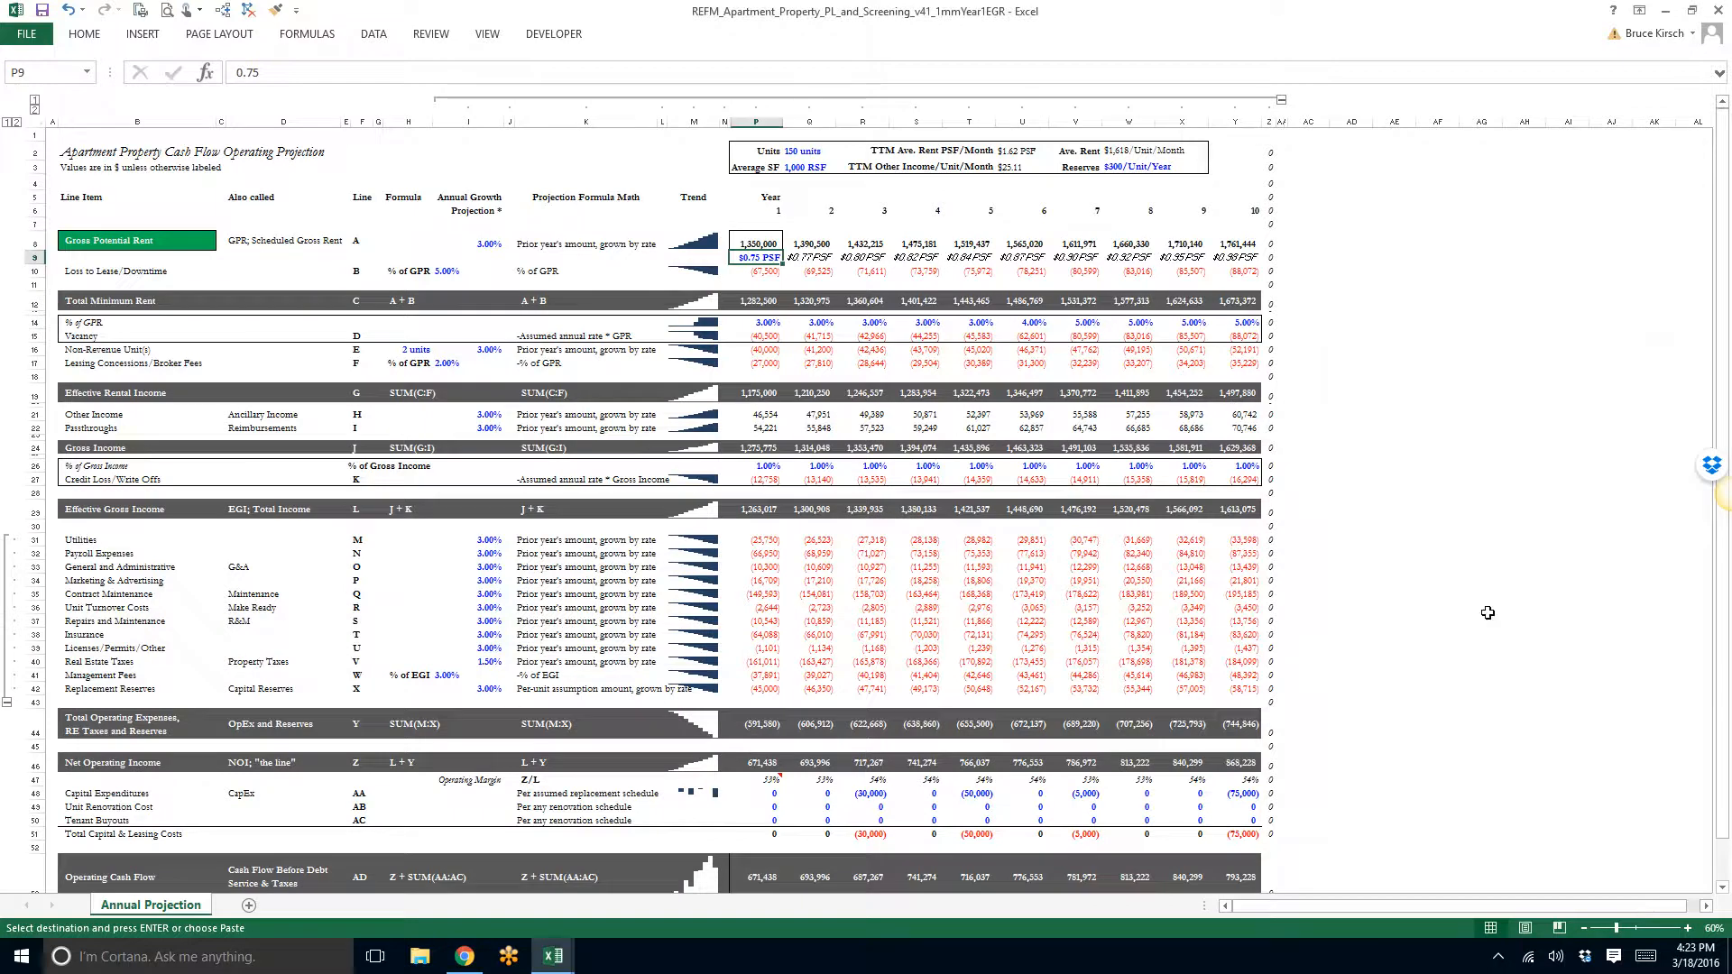
{"action": "left_click", "coordinate": [1688, 927]}
{"action": "left_click", "coordinate": [1687, 927]}
{"action": "left_click_drag", "start_coordinate": [1723, 320], "coordinate": [1720, 251]}
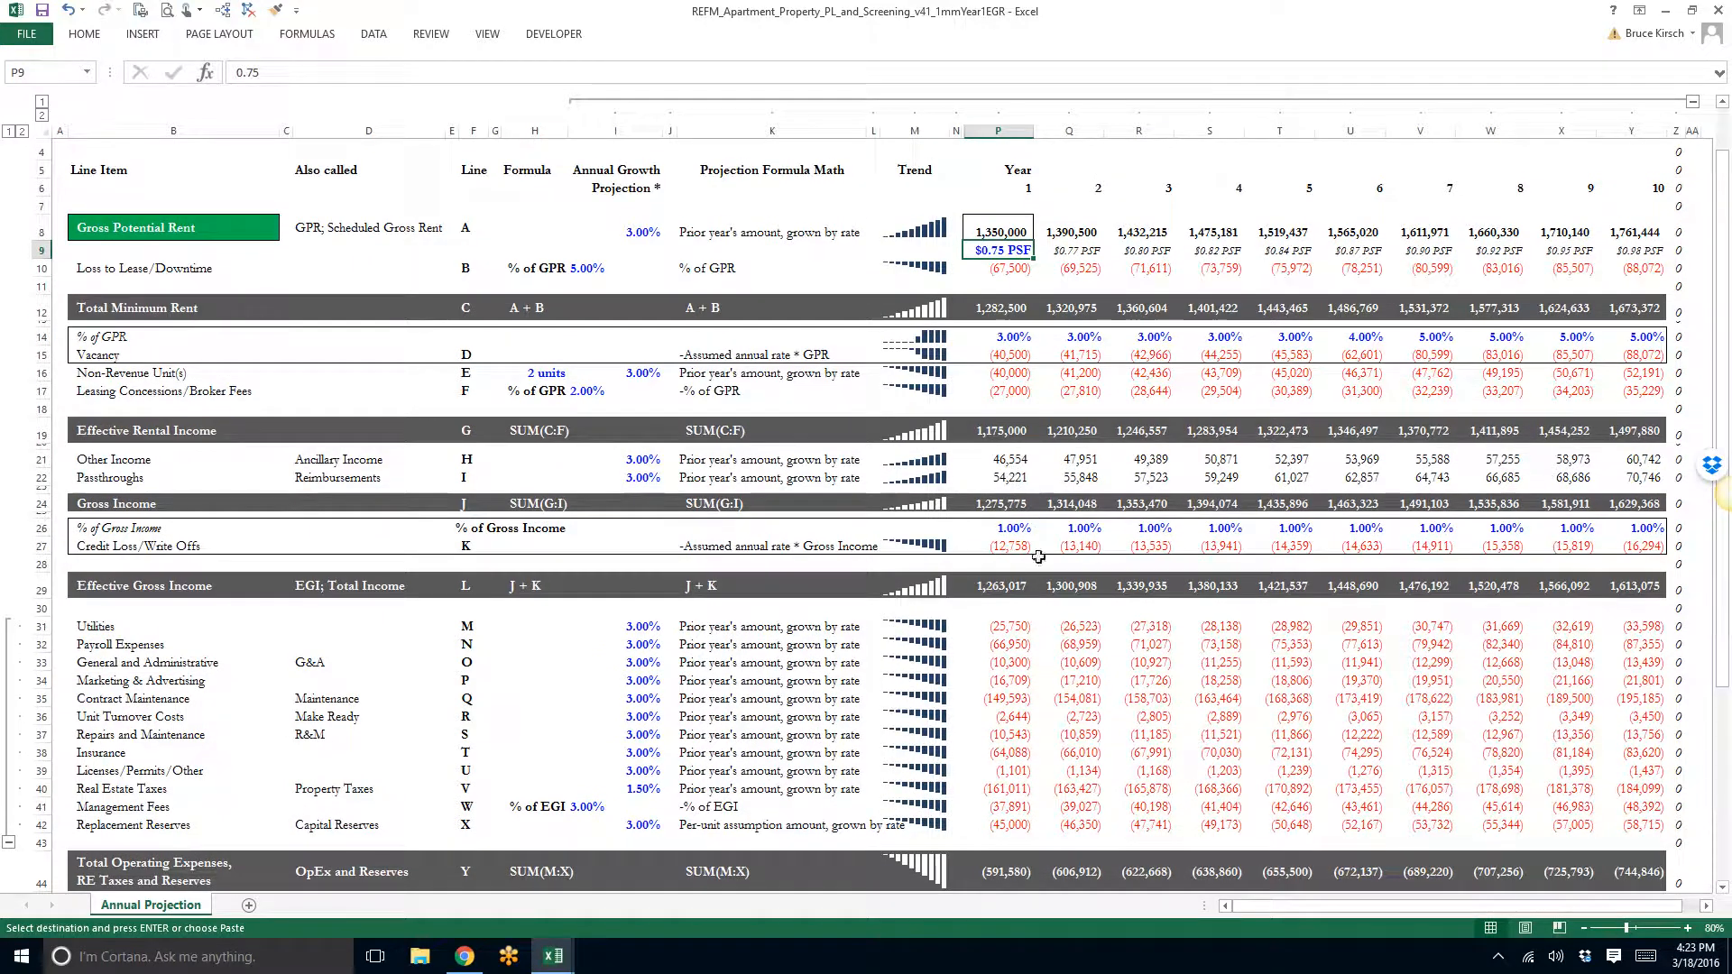
{"action": "left_click_drag", "start_coordinate": [989, 432], "coordinate": [1628, 435]}
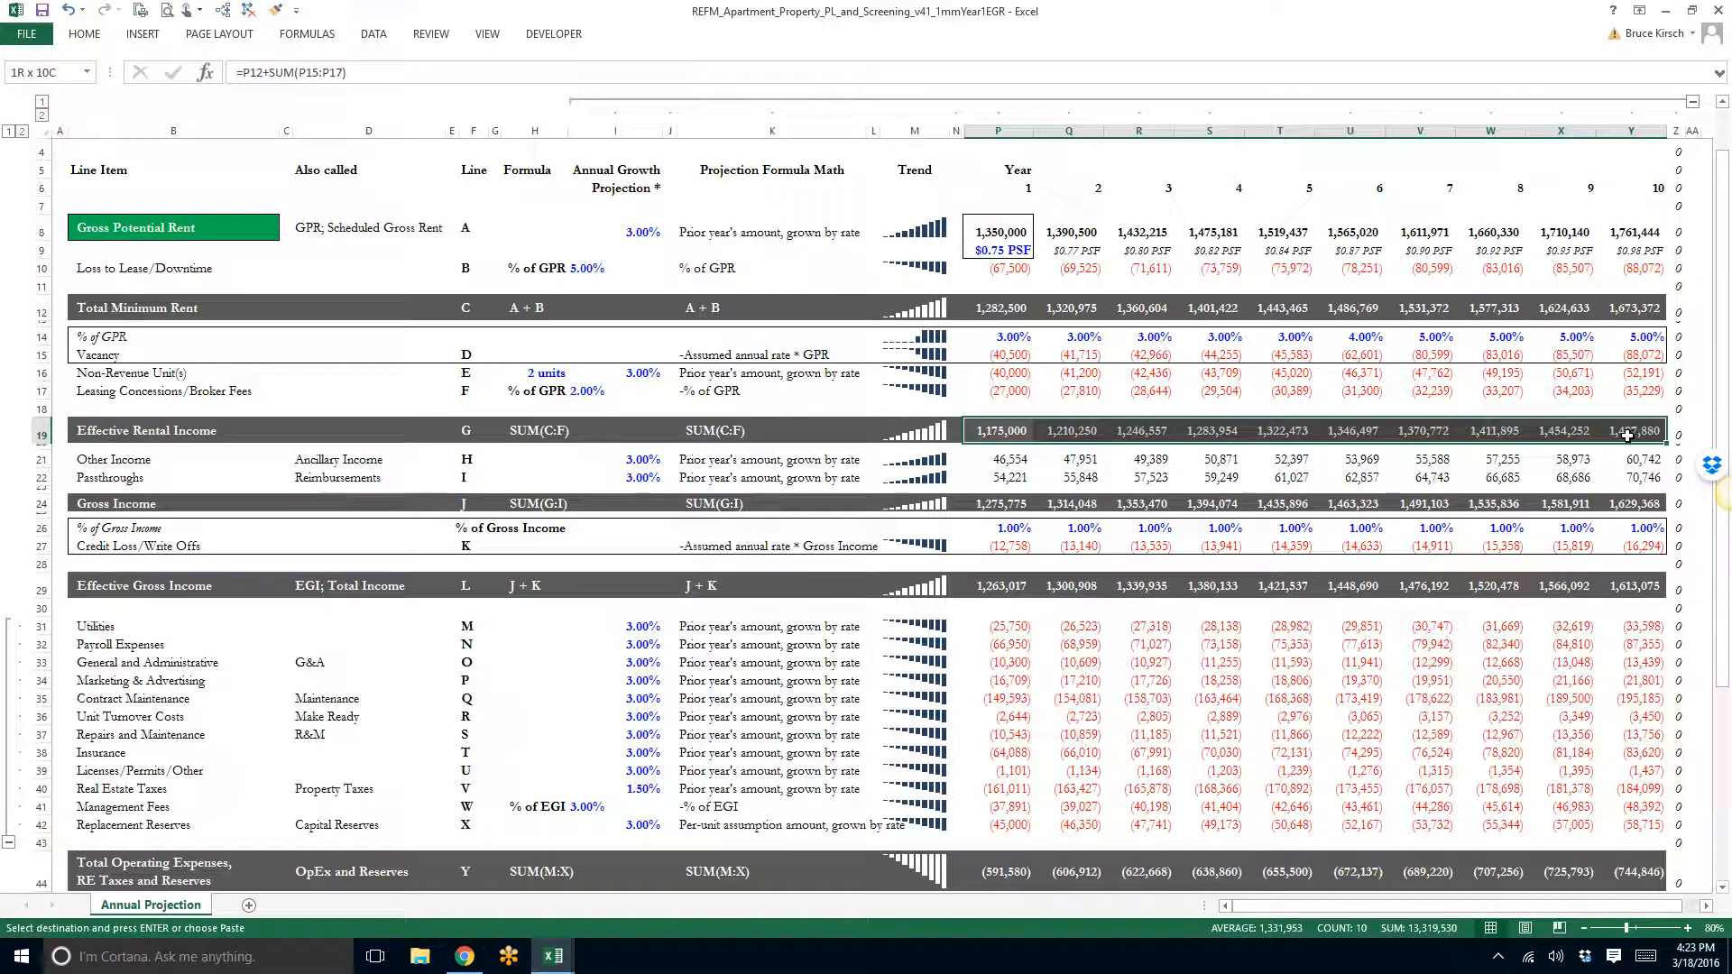
{"action": "left_click_drag", "start_coordinate": [992, 586], "coordinate": [1624, 588]}
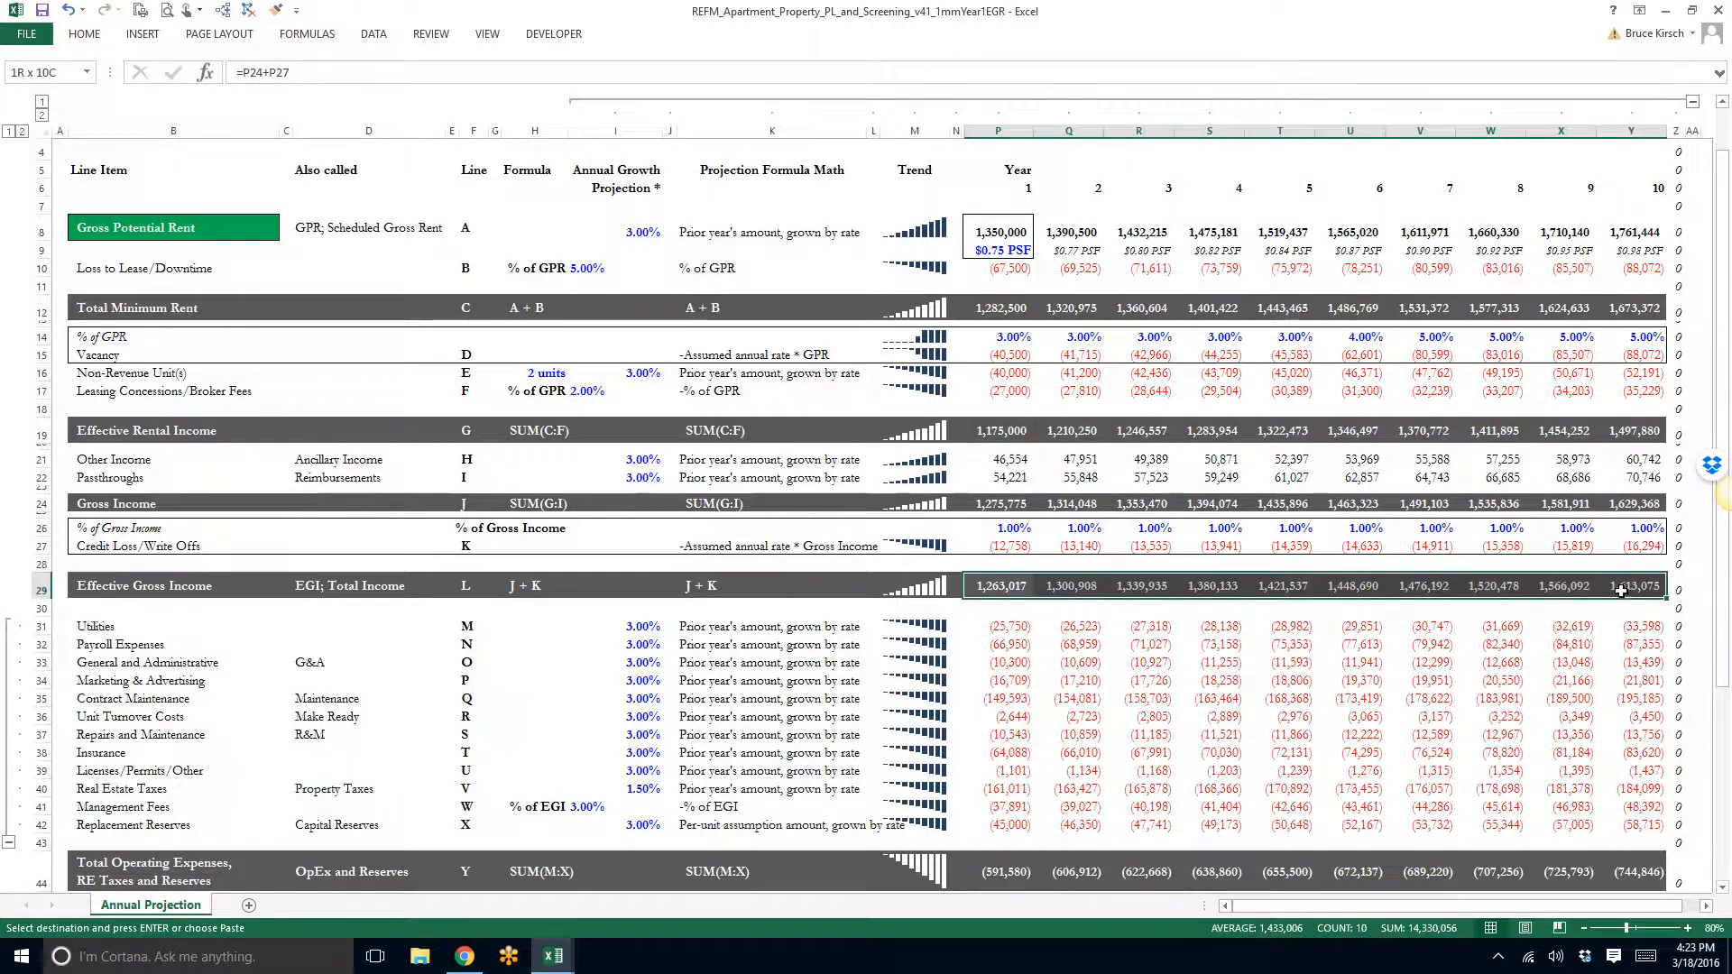
{"action": "left_click", "coordinate": [30, 586]}
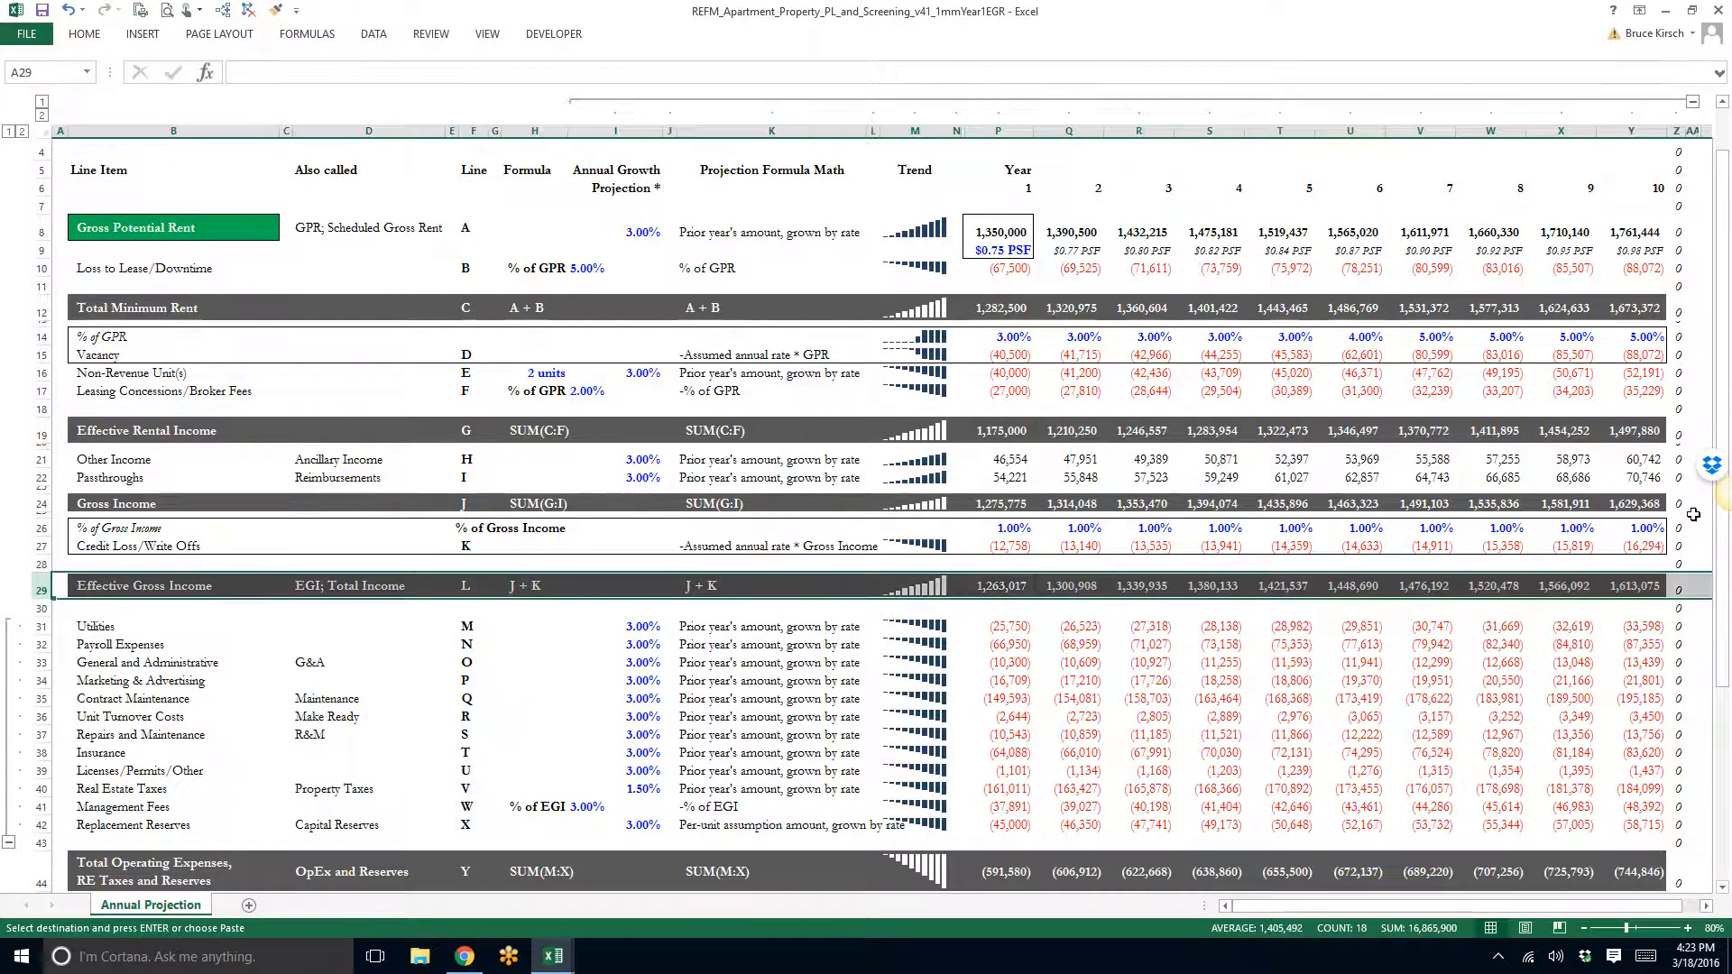
Step: Examine the Total Operating Expenses and Total Capital & Leasing Costs rows of the Annual Projection across Years 1 to 10
{"action": "scroll", "coordinate": [1723, 527], "scroll_direction": "down", "scroll_amount": 2}
{"action": "scroll", "coordinate": [1722, 527], "scroll_direction": "down", "scroll_amount": 1}
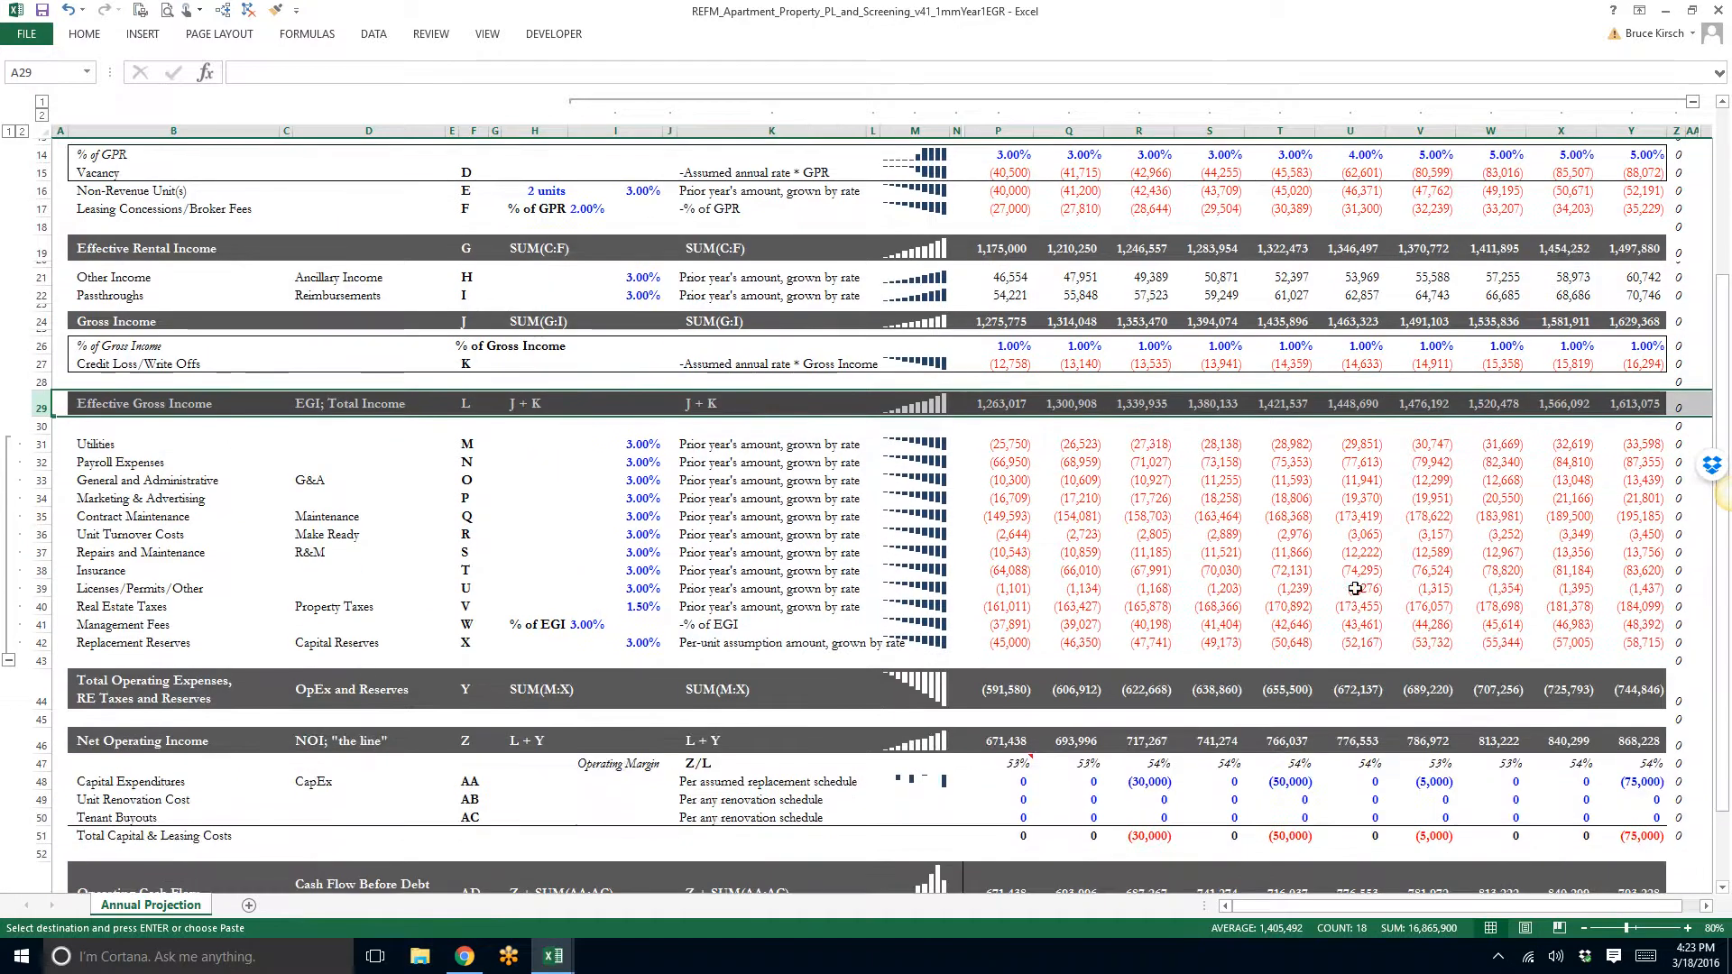
{"action": "left_click", "coordinate": [41, 690]}
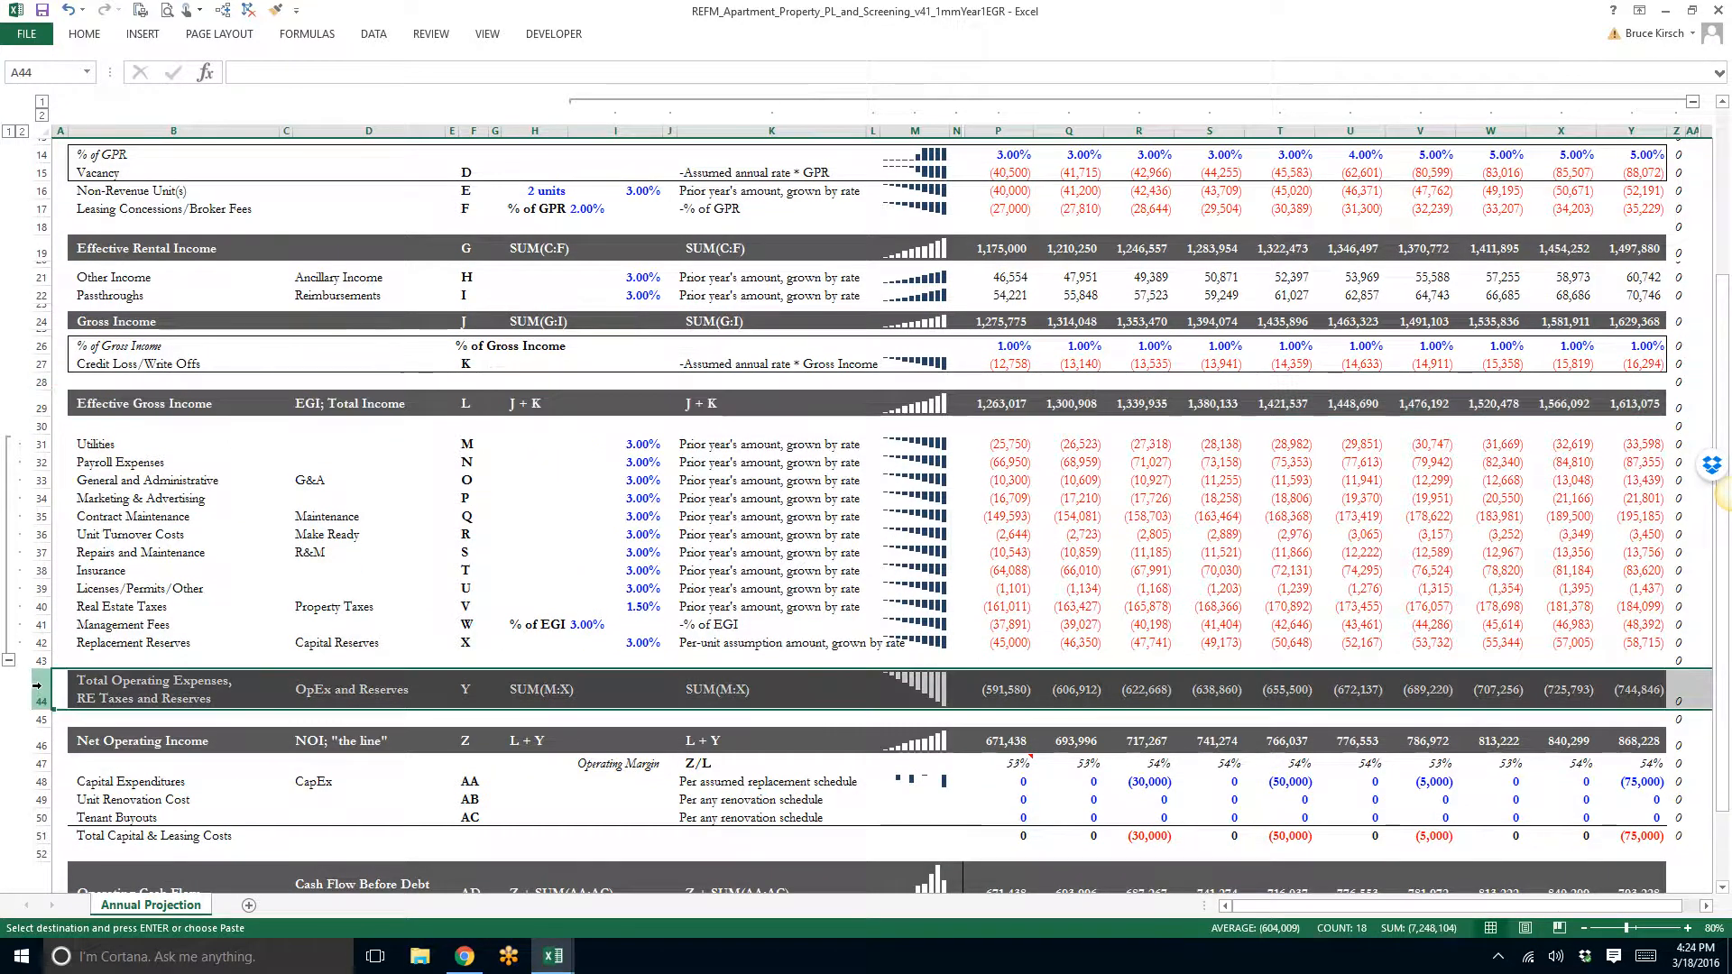
{"action": "left_click_drag", "start_coordinate": [1024, 690], "coordinate": [1629, 700]}
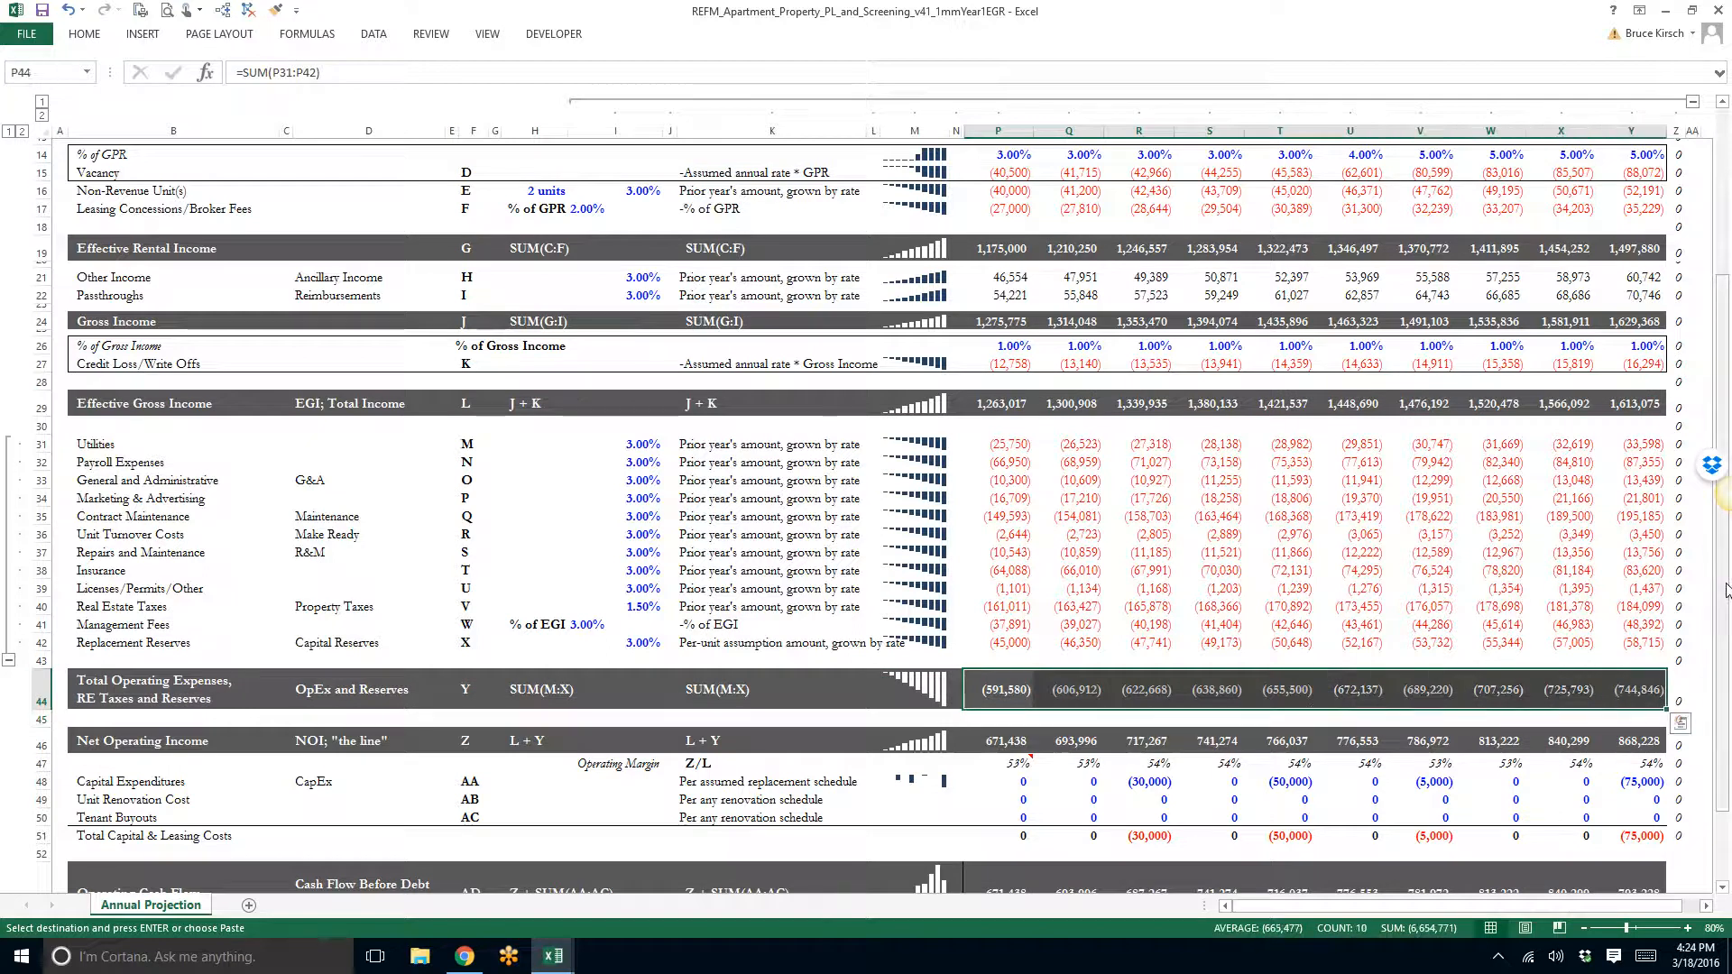
{"action": "scroll", "coordinate": [902, 708], "scroll_direction": "down", "scroll_amount": 1}
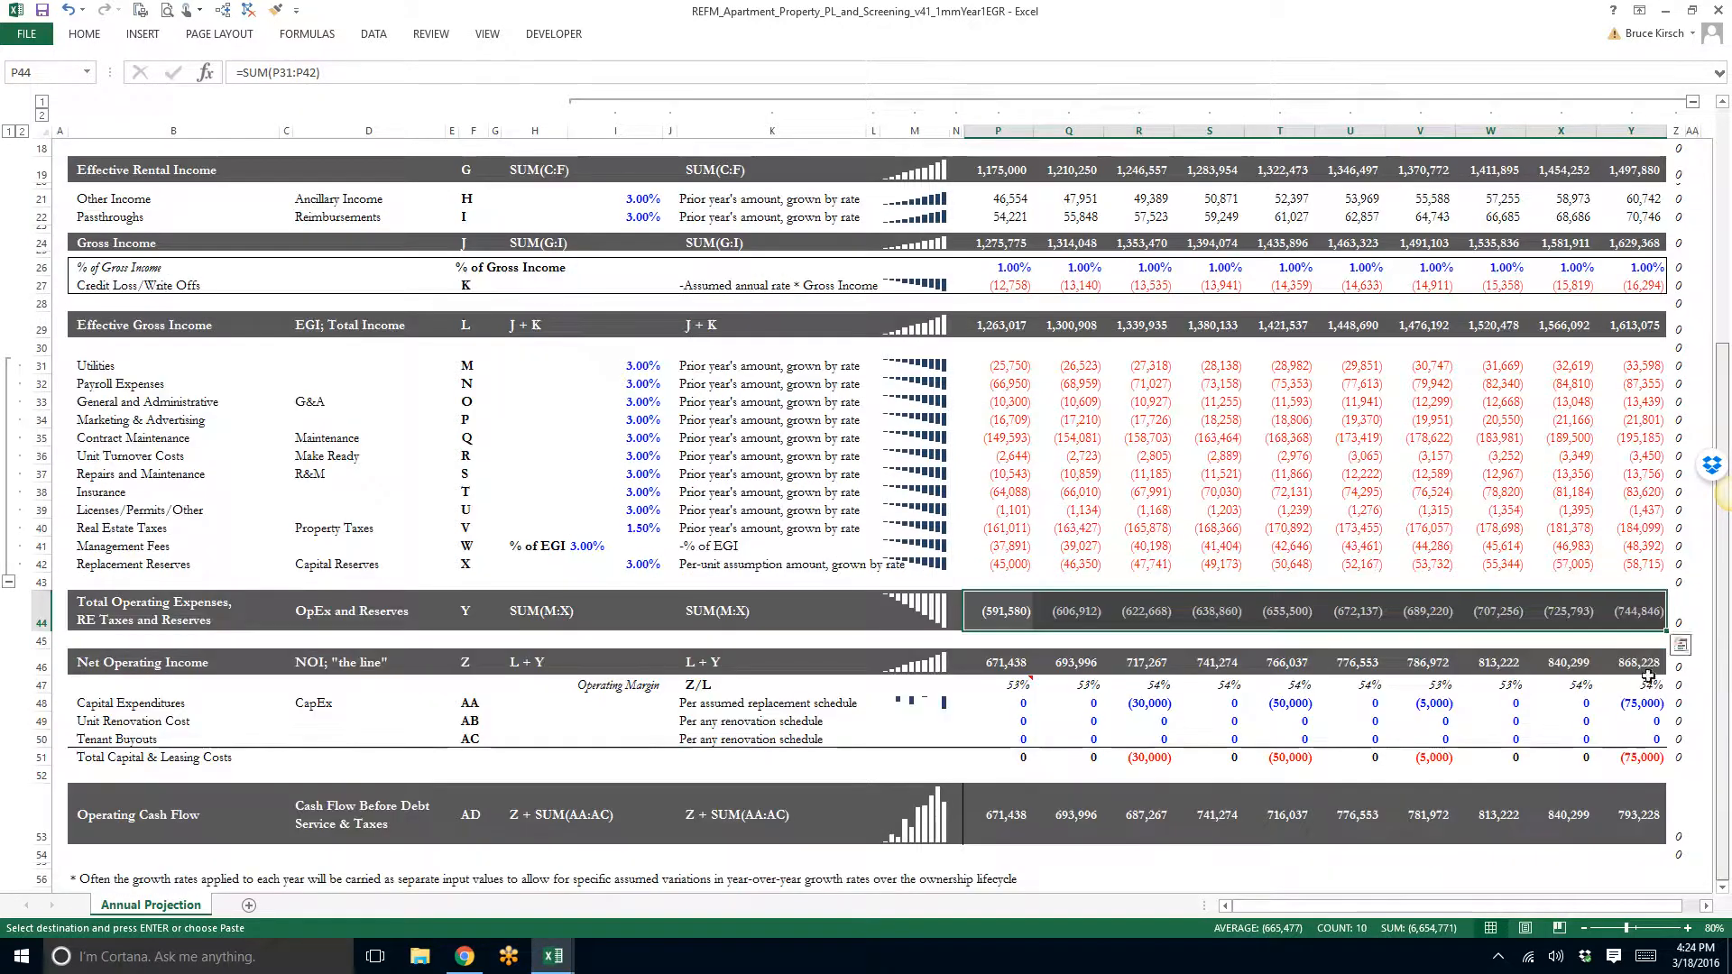
{"action": "left_click", "coordinate": [40, 757]}
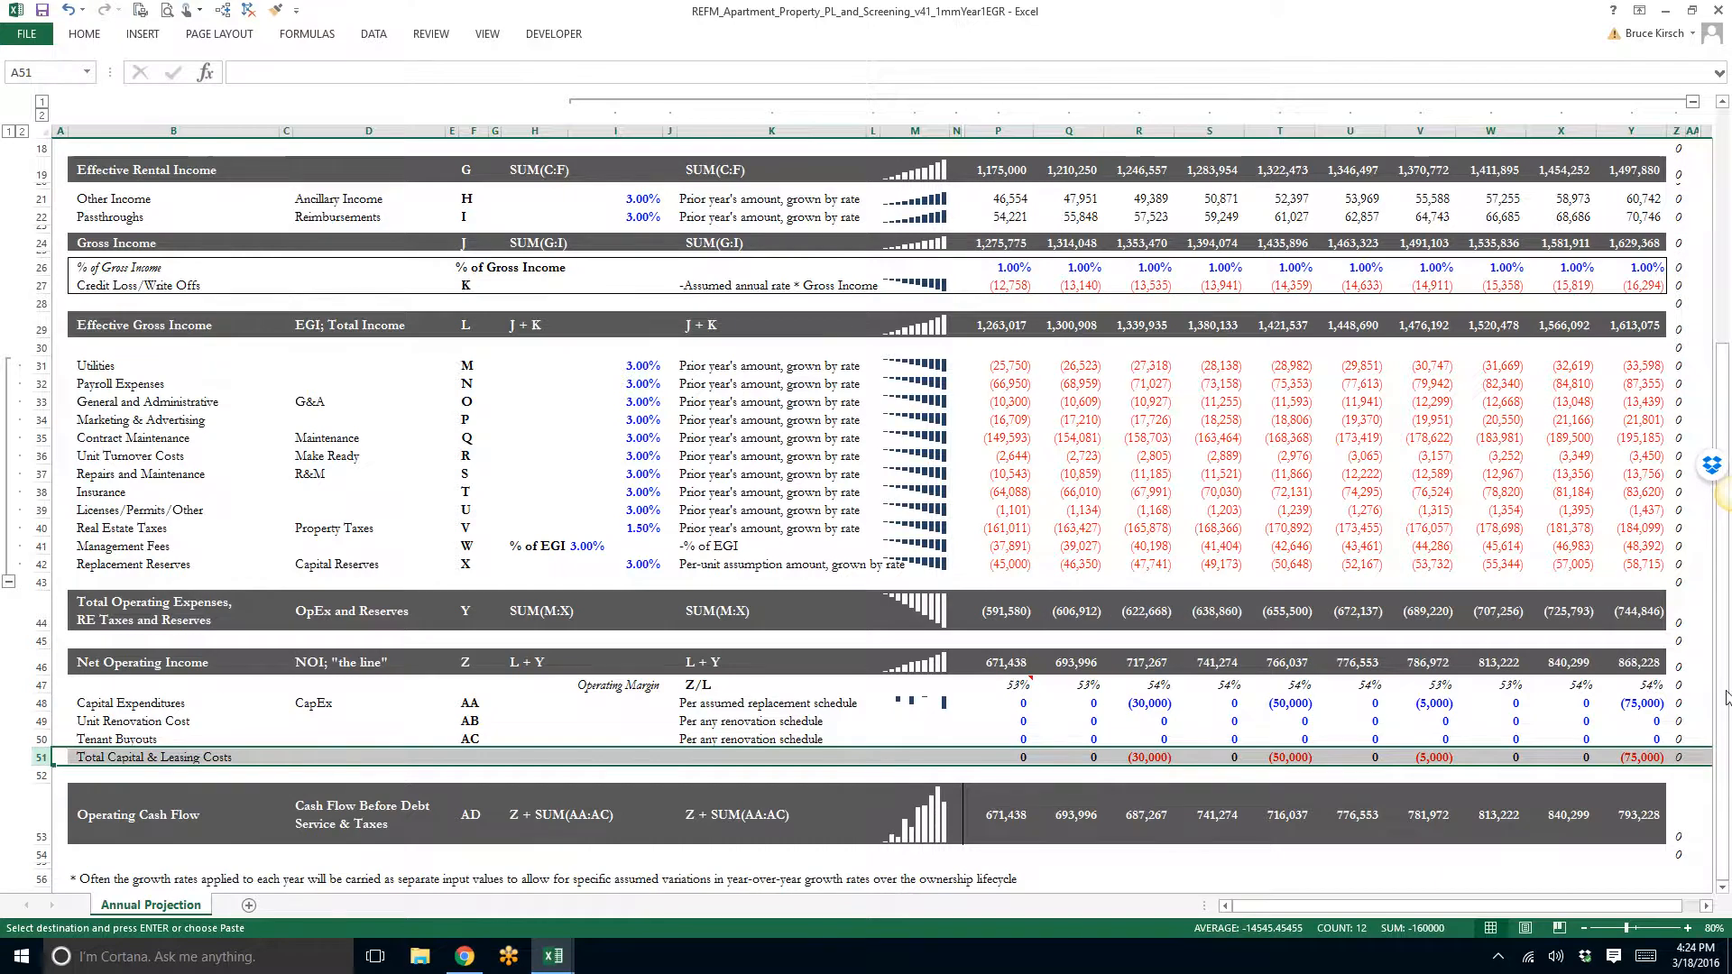
{"action": "scroll", "coordinate": [1715, 511], "scroll_direction": "up", "scroll_amount": 5}
{"action": "scroll", "coordinate": [1712, 505], "scroll_direction": "up", "scroll_amount": 1}
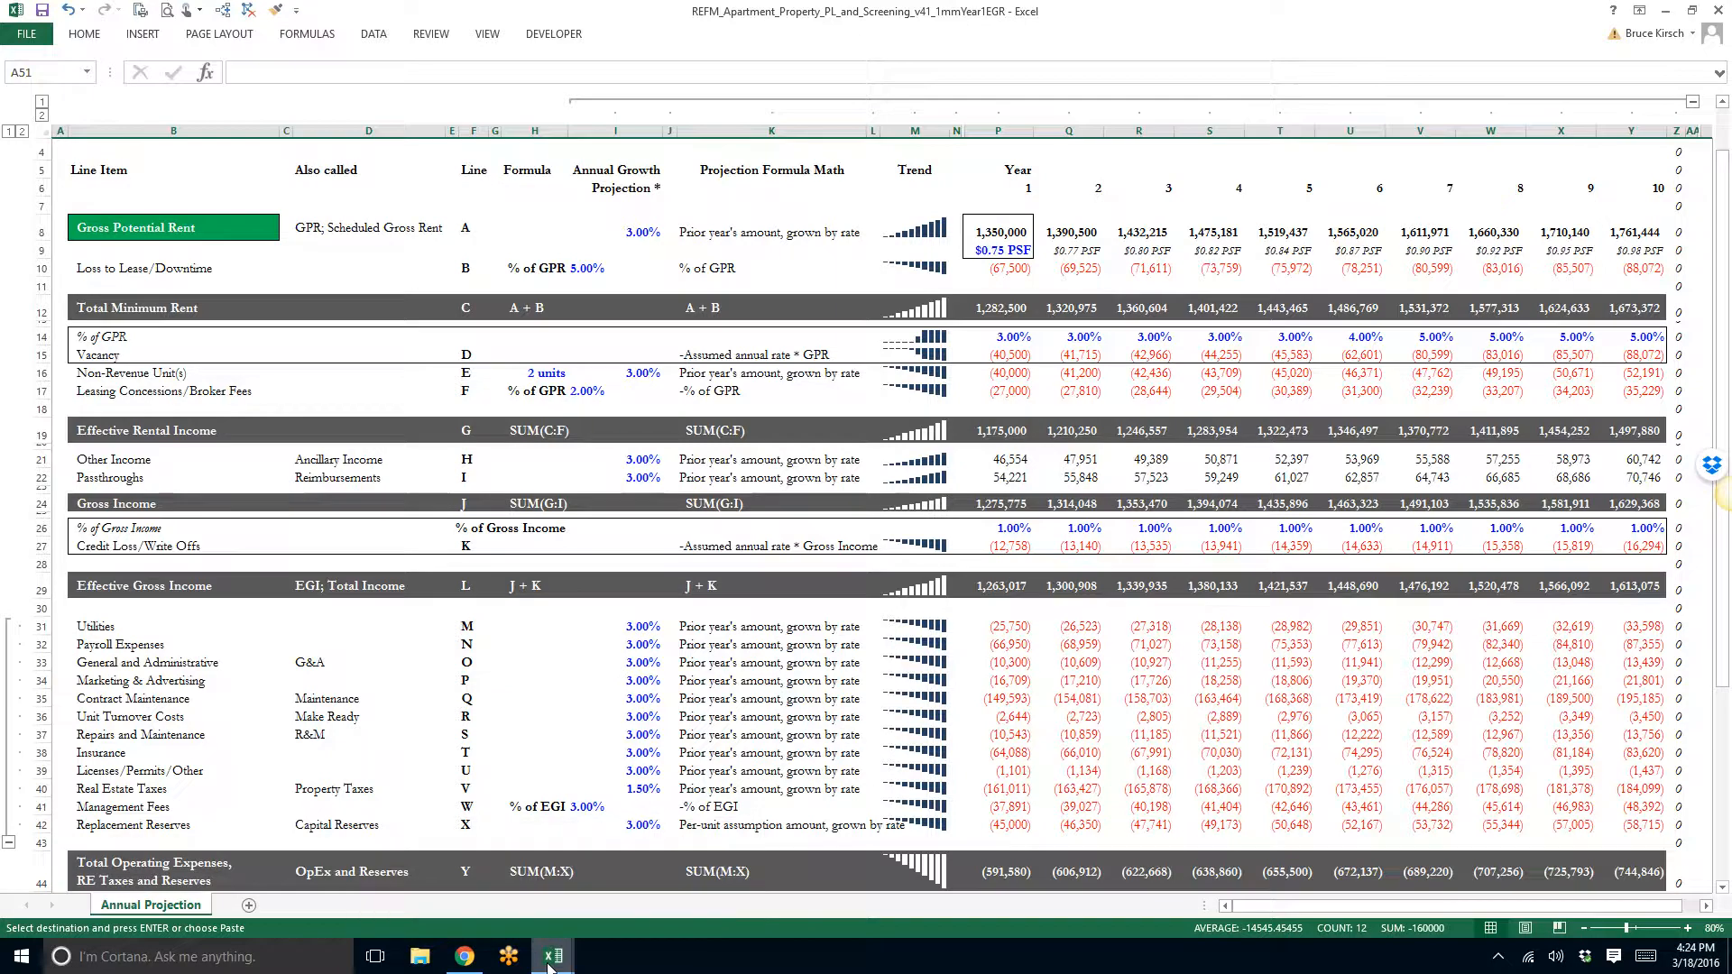
Step: Return to the ValuateLineItemsTemplate(1) workbook and open the "CopyPaste if you have ANNUALS" sheet
{"action": "mouse_move", "coordinate": [549, 967]}
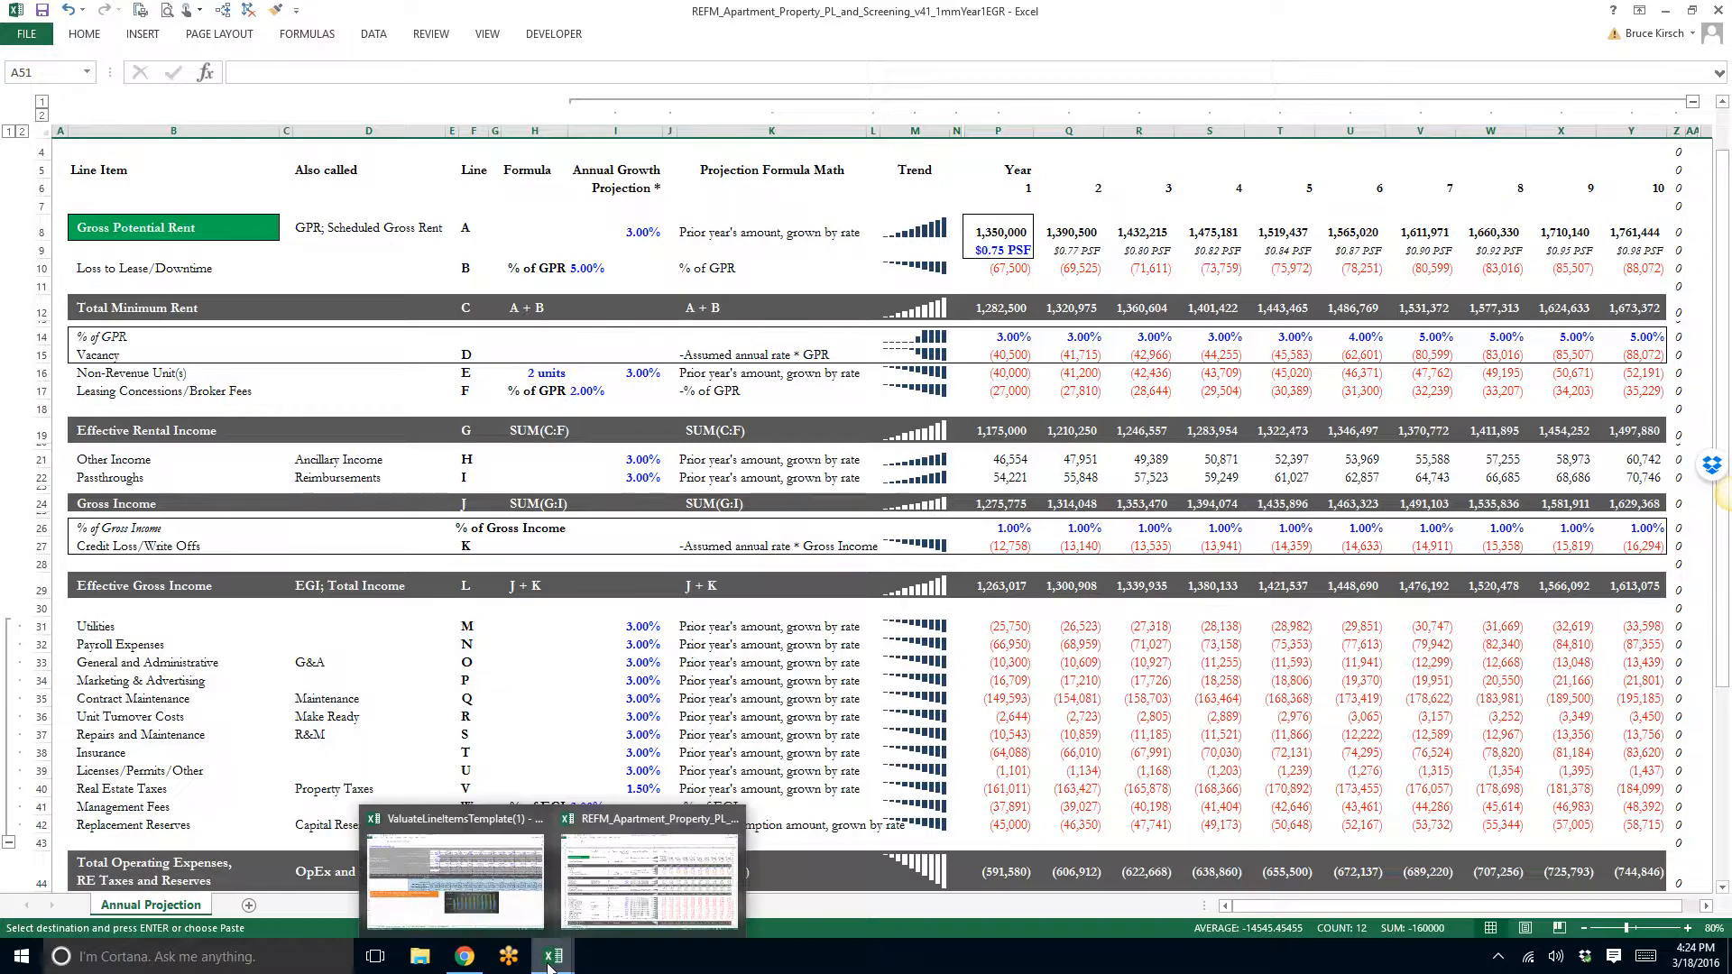
{"action": "left_click", "coordinate": [528, 911]}
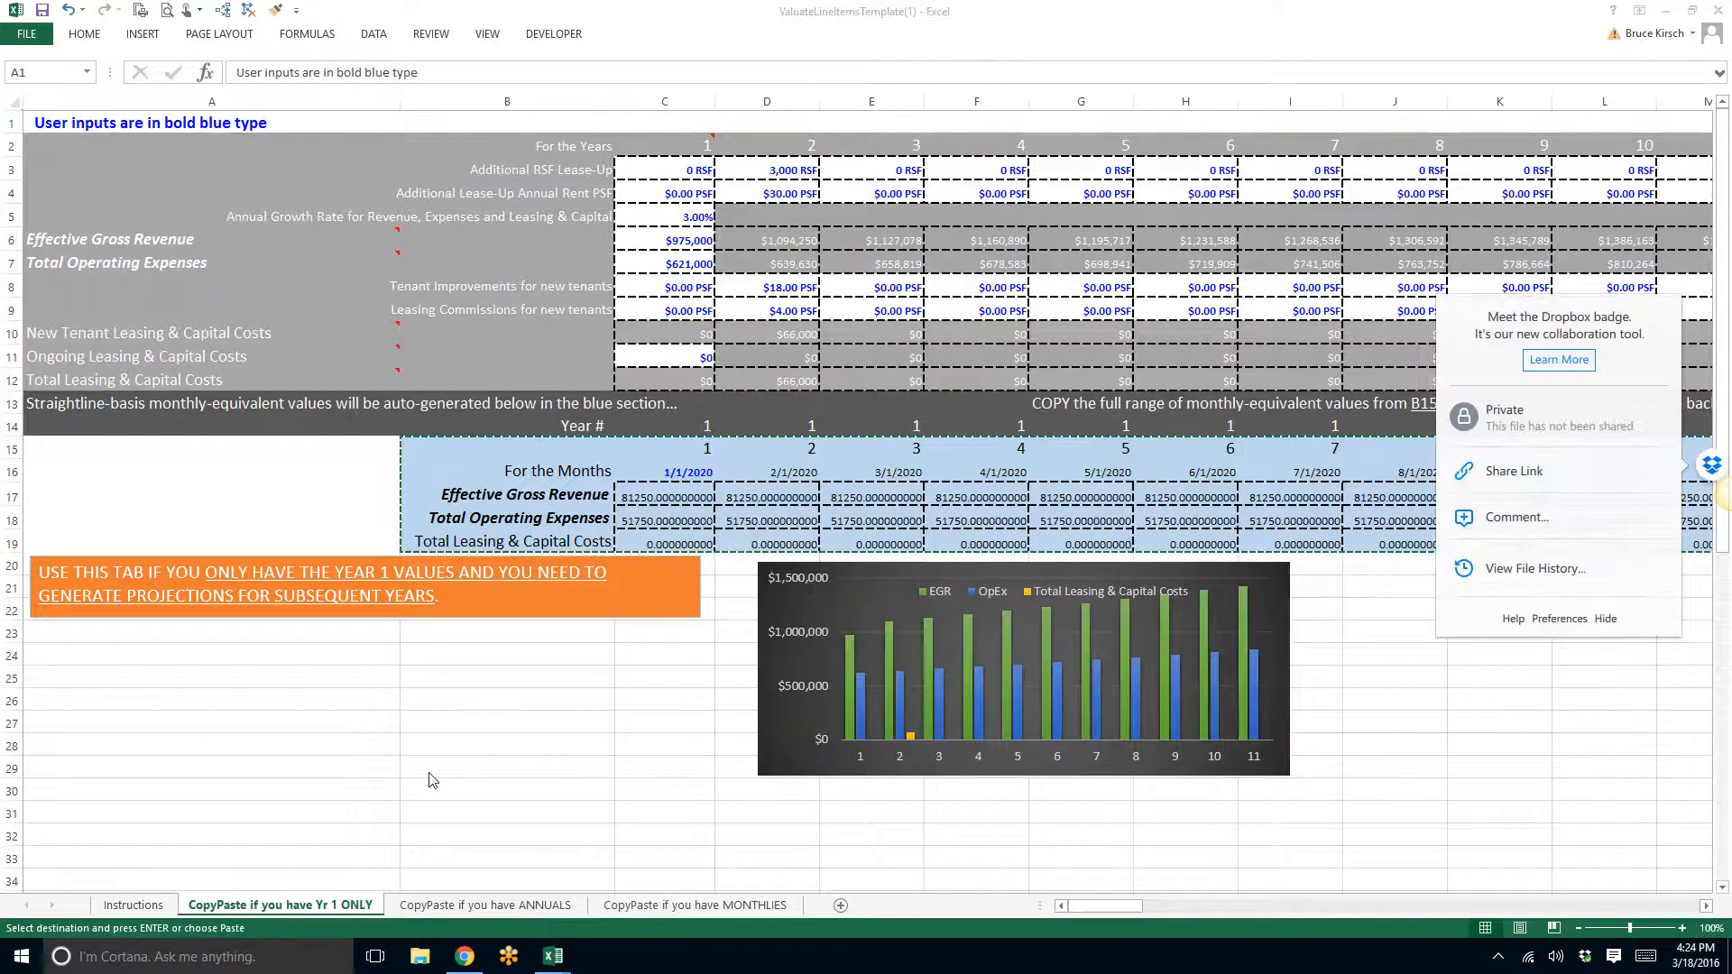
{"action": "left_click", "coordinate": [490, 904]}
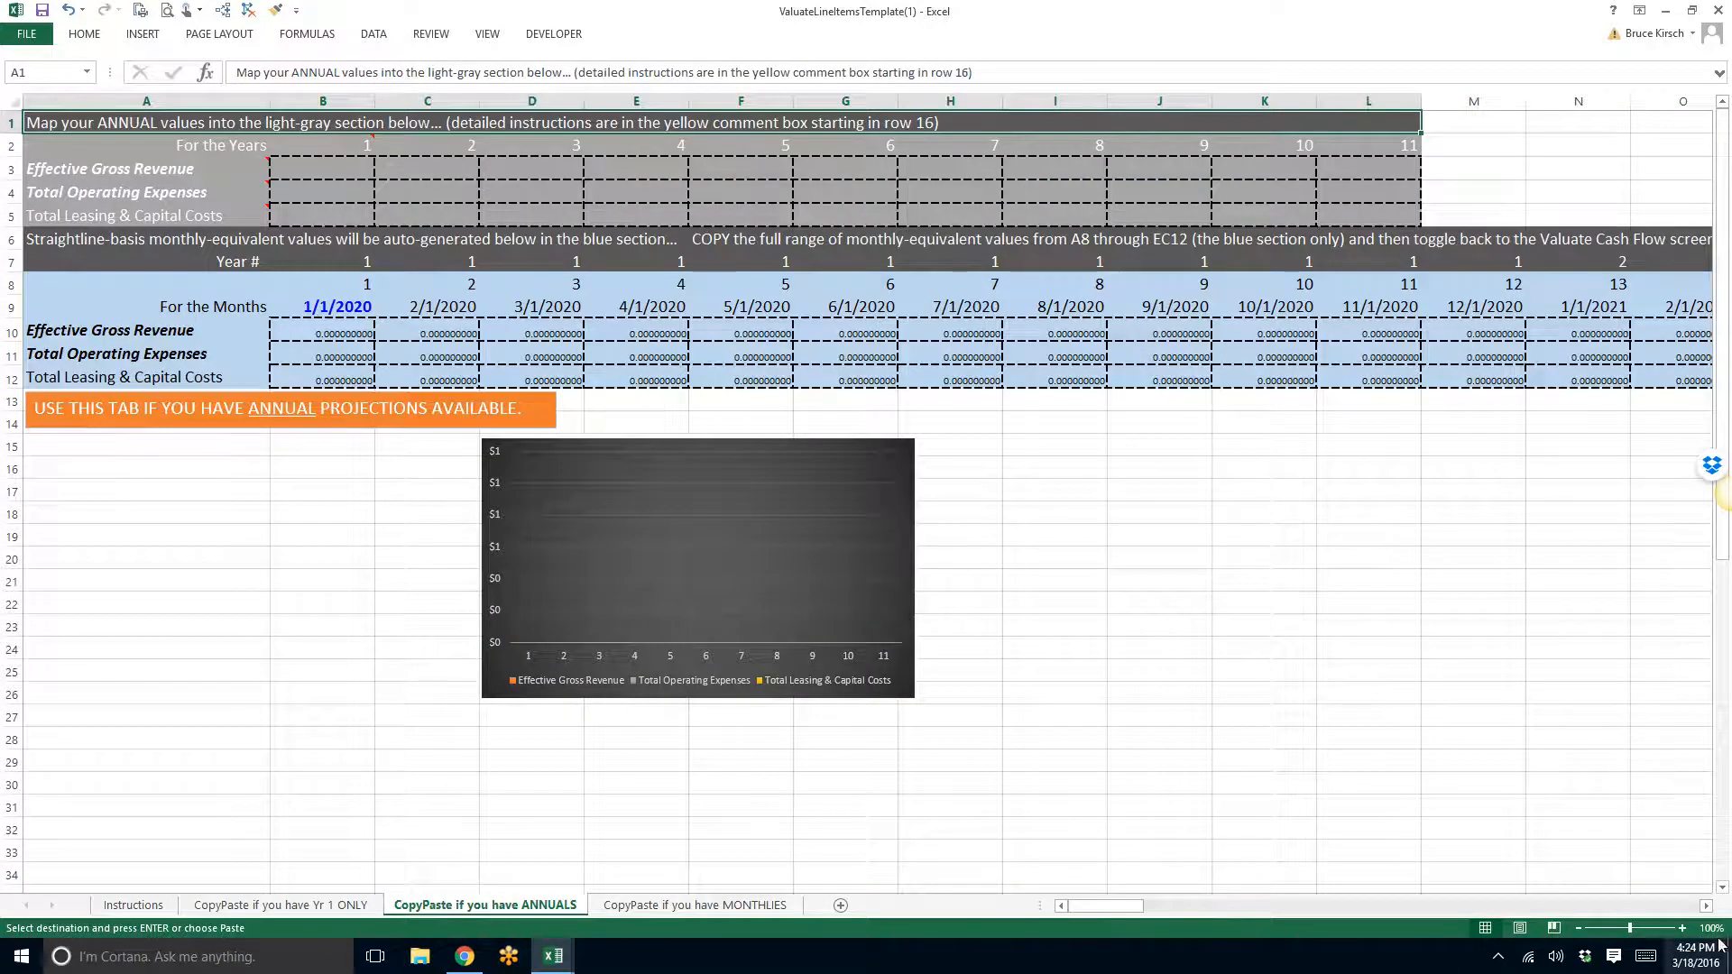
{"action": "left_click", "coordinate": [1682, 928]}
{"action": "left_click", "coordinate": [1681, 928]}
{"action": "left_click", "coordinate": [1682, 929]}
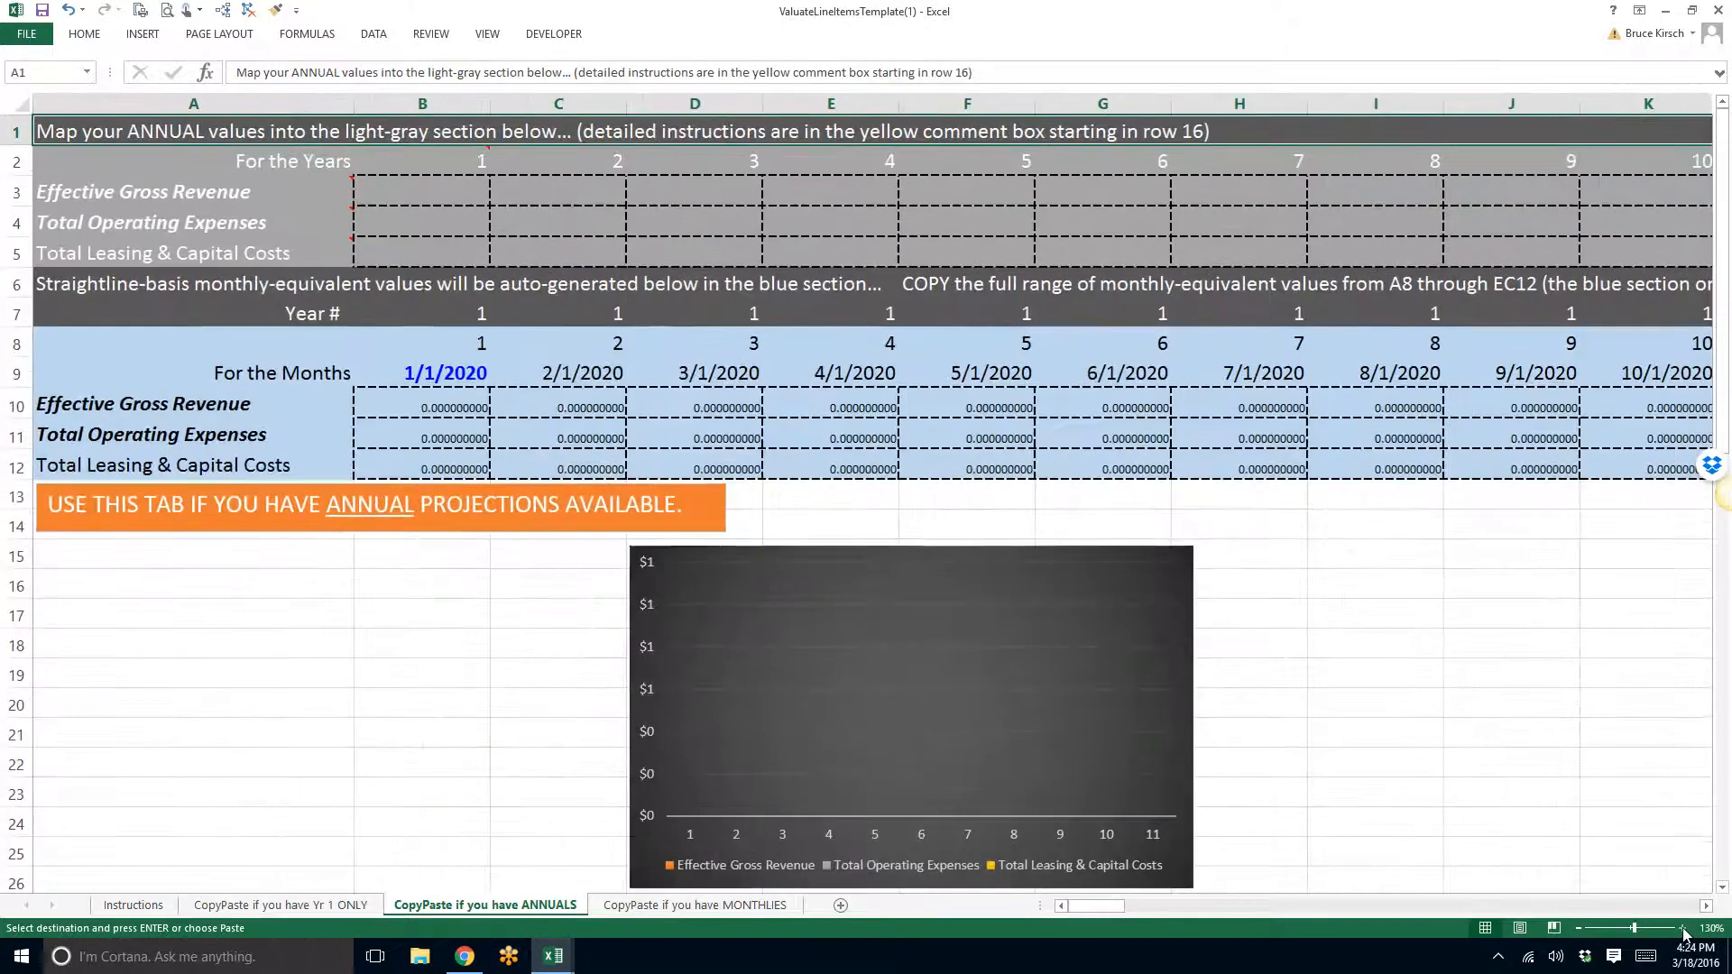
Step: Link Year 1 Effective Gross Revenue in B3 to the apartment workbook's Effective Gross Income in P29, and check the monthly equivalents
{"action": "left_click", "coordinate": [427, 203]}
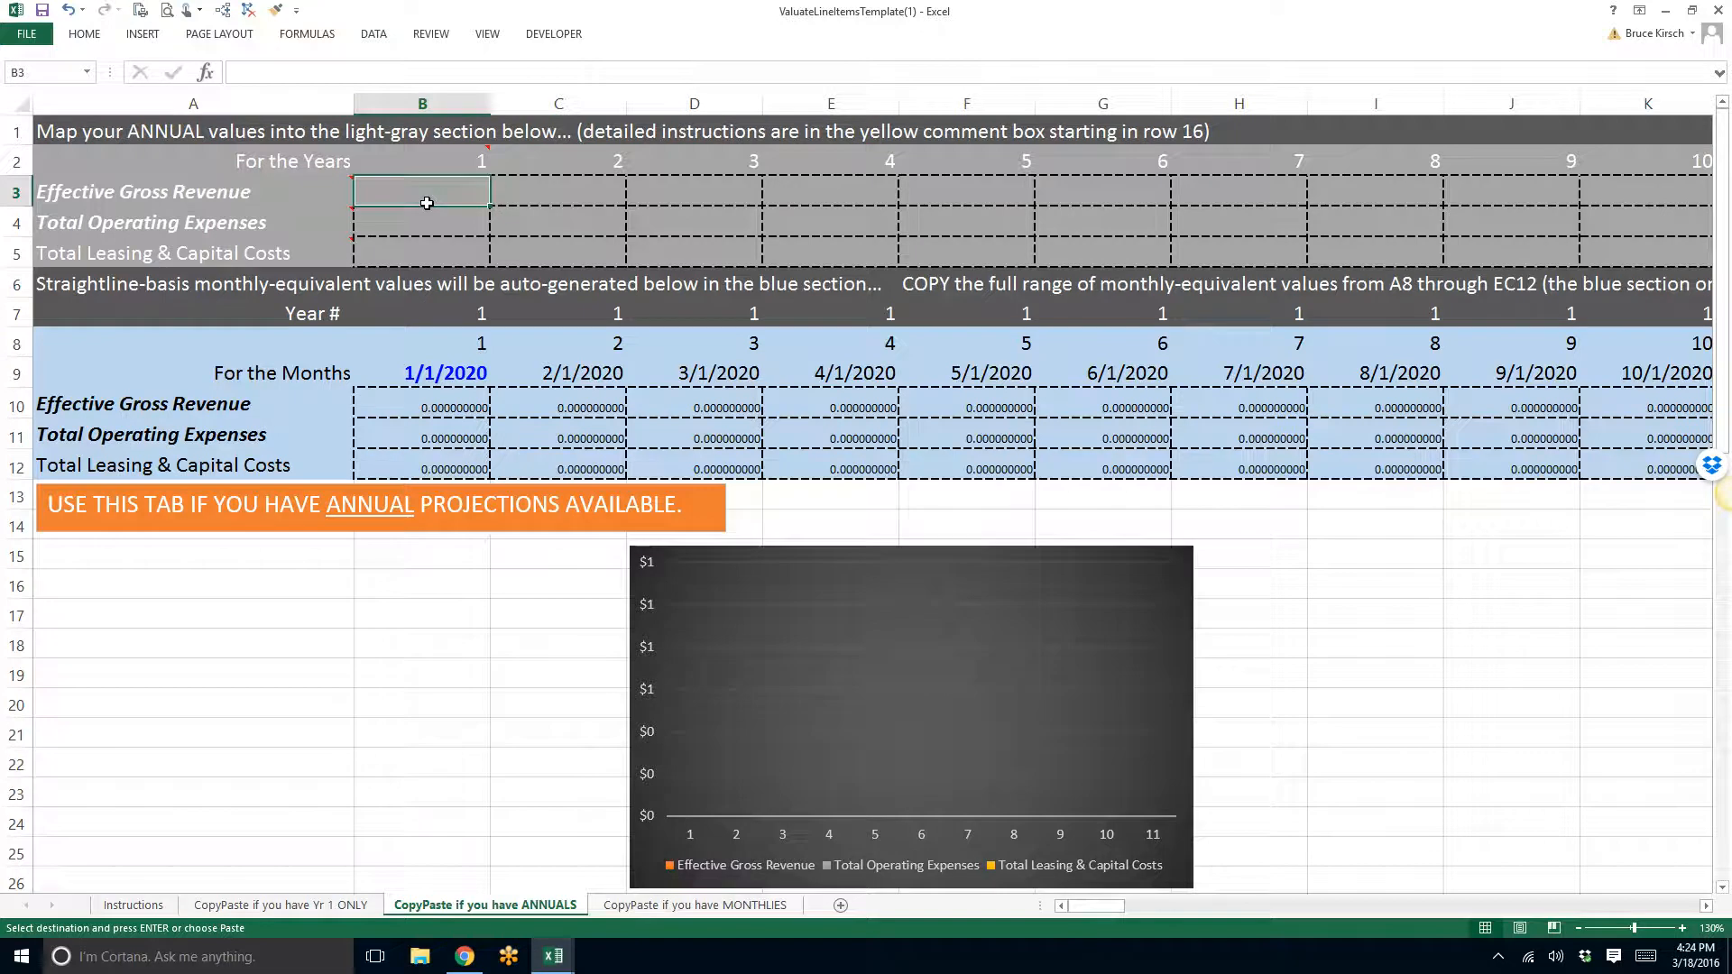
{"action": "type", "text": "="}
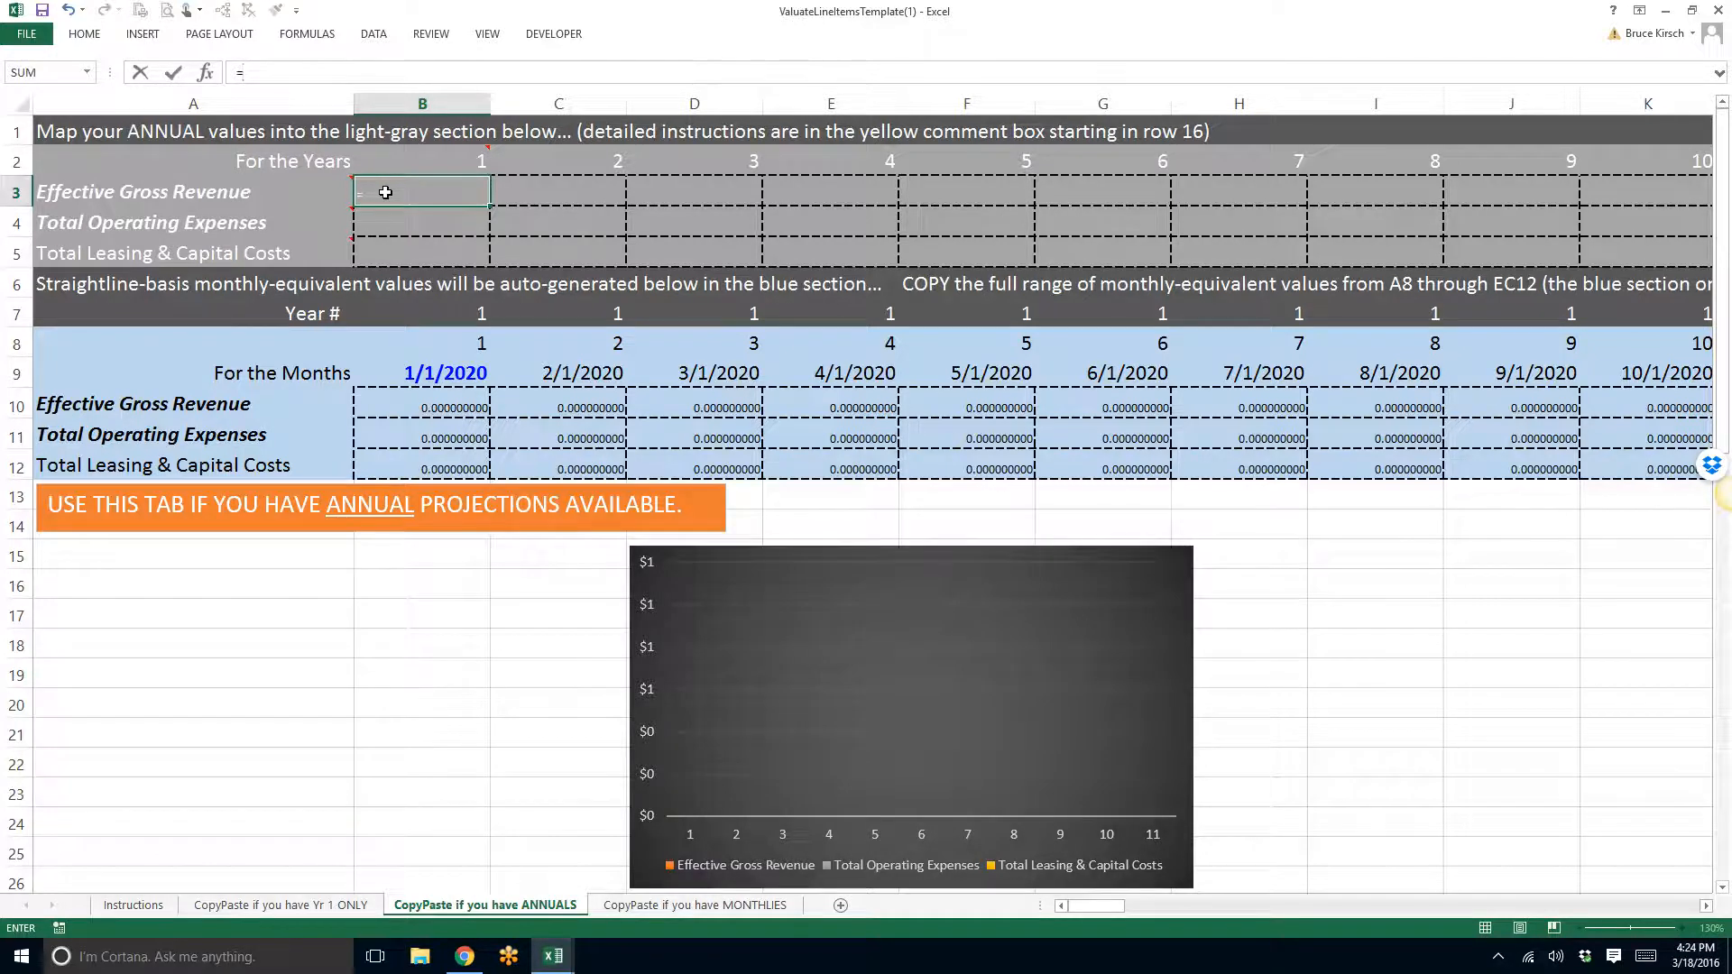
{"action": "left_click", "coordinate": [553, 957]}
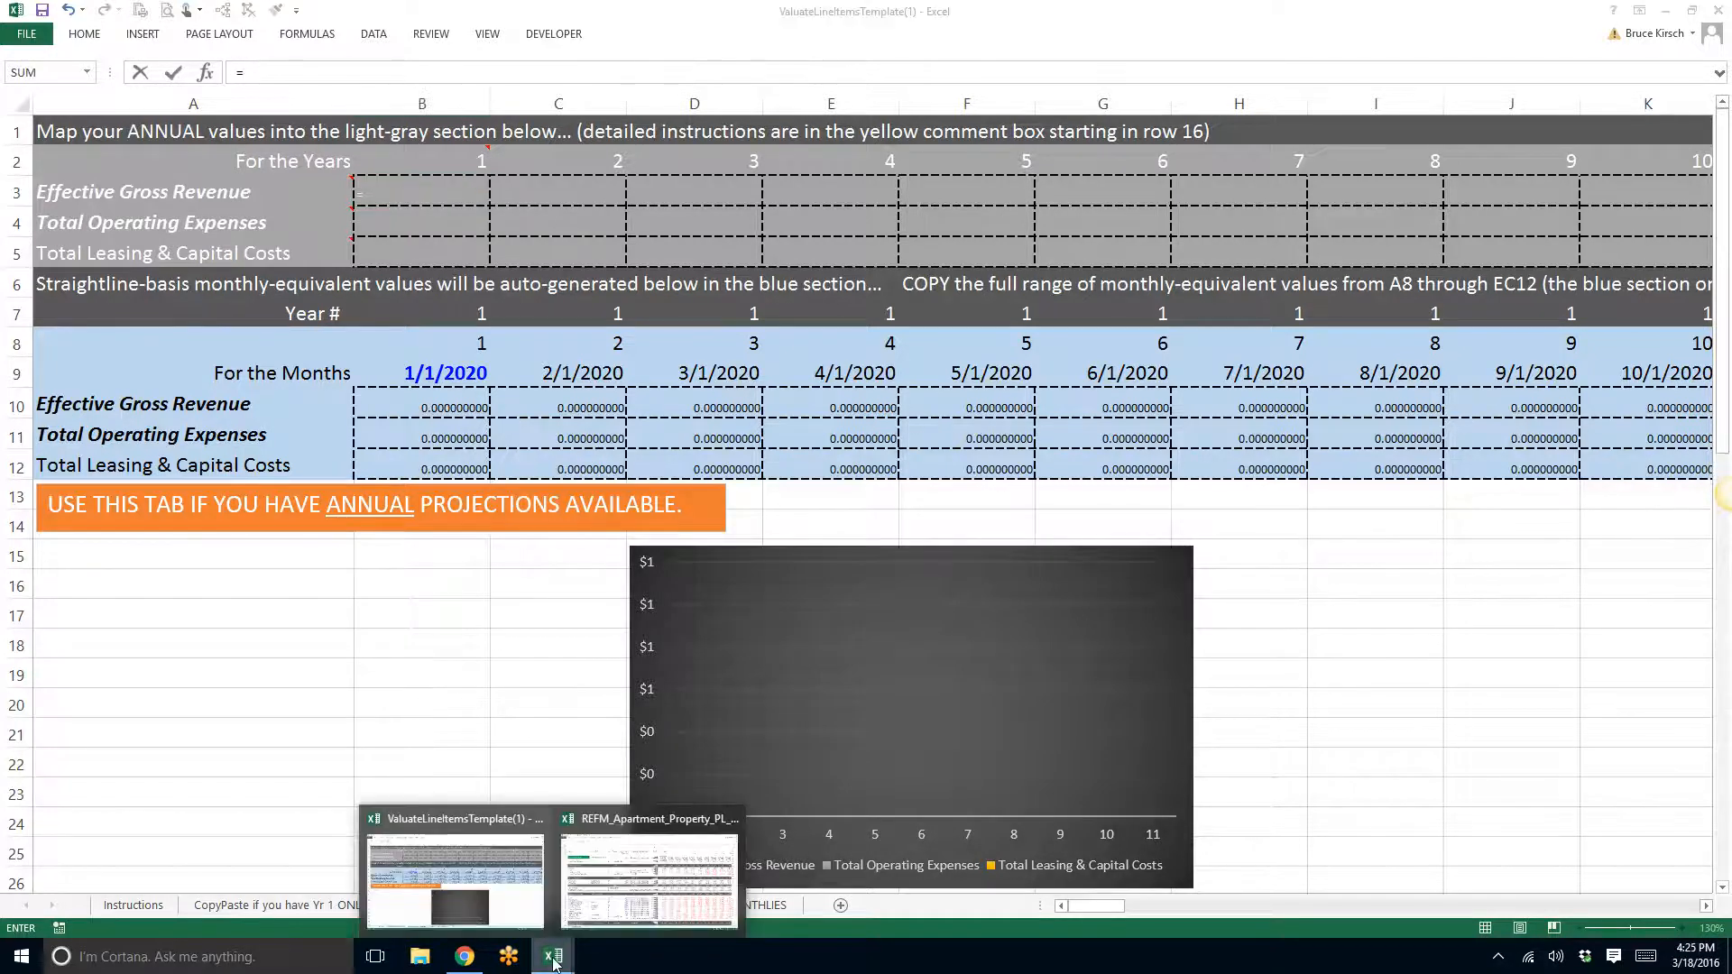
{"action": "left_click", "coordinate": [594, 920]}
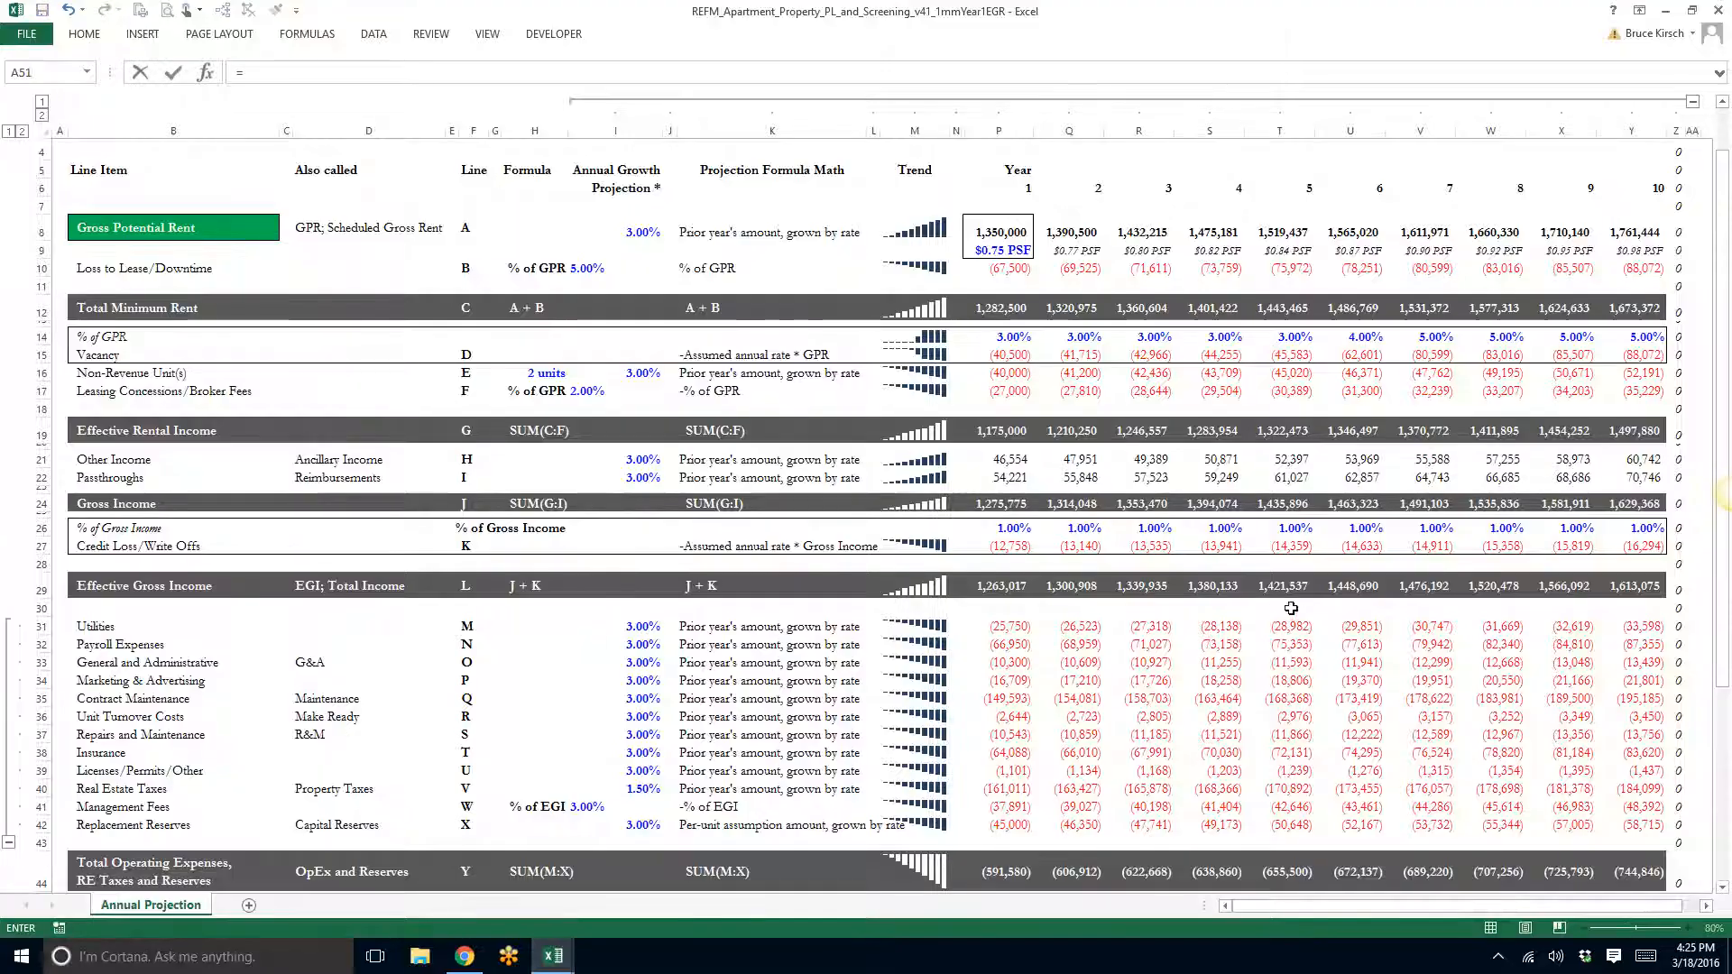
{"action": "left_click", "coordinate": [1019, 586]}
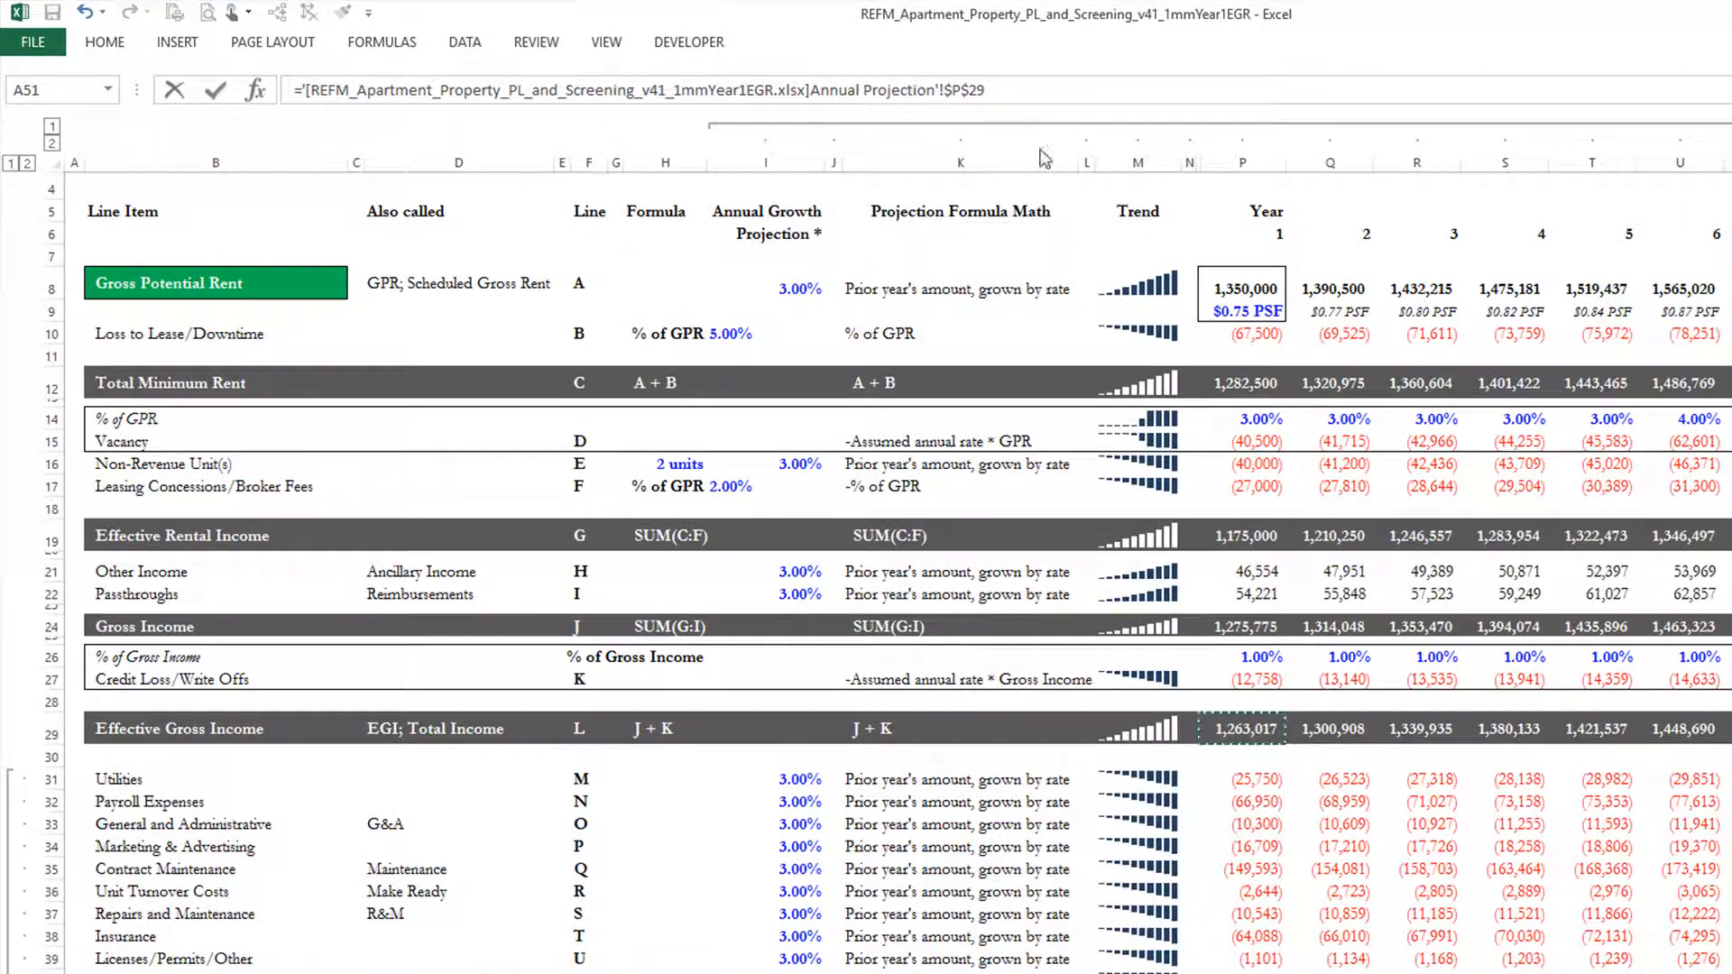
{"action": "key", "text": "Return"}
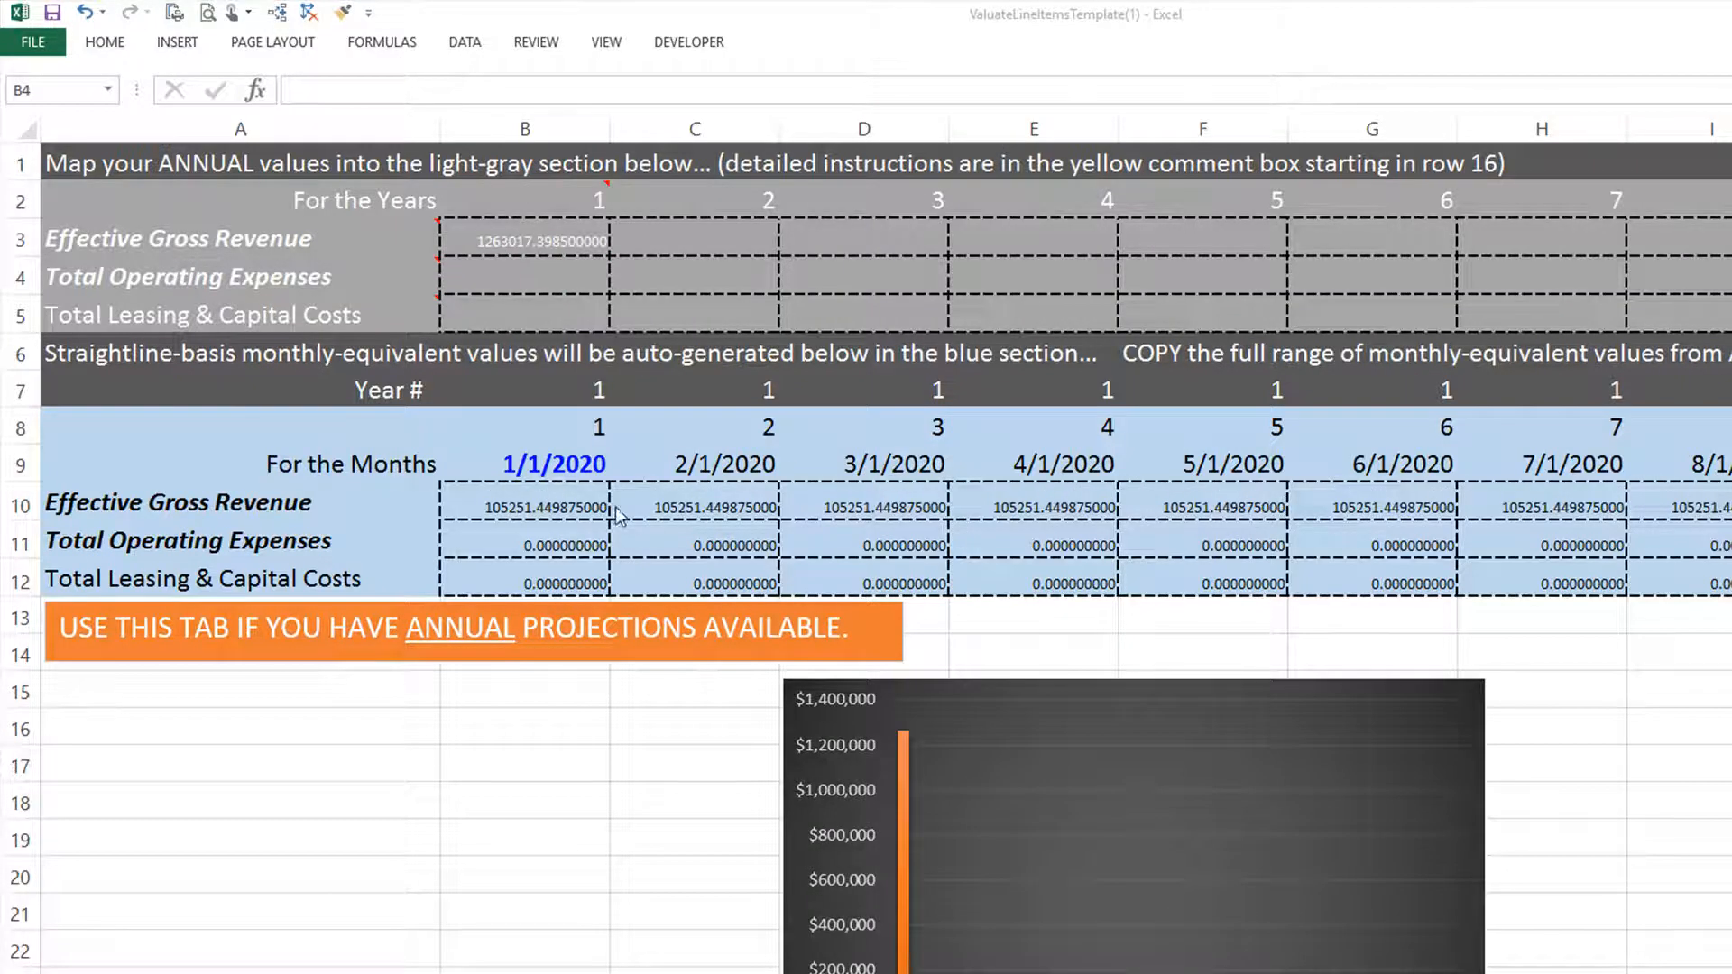
{"action": "left_click_drag", "start_coordinate": [562, 503], "coordinate": [1362, 496]}
{"action": "left_click", "coordinate": [1362, 496]}
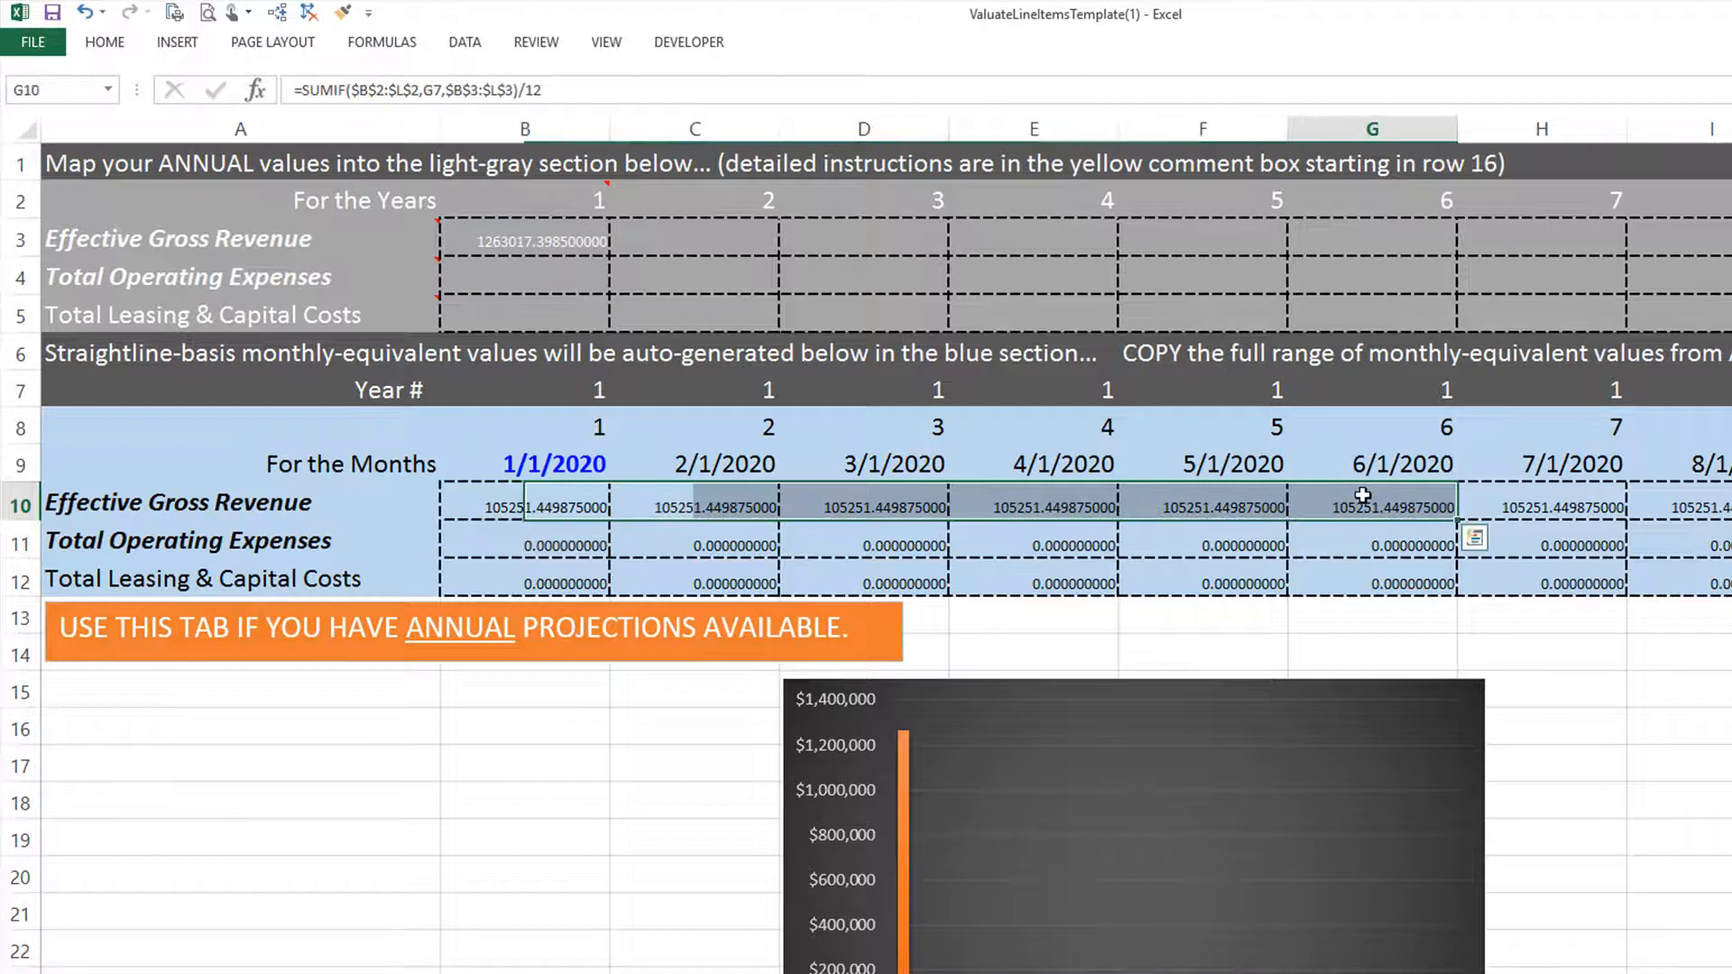
Step: Make the Year 1 Effective Gross Revenue formula's cell reference fully relative, so it reads P29 without dollar signs
{"action": "left_click", "coordinate": [571, 236]}
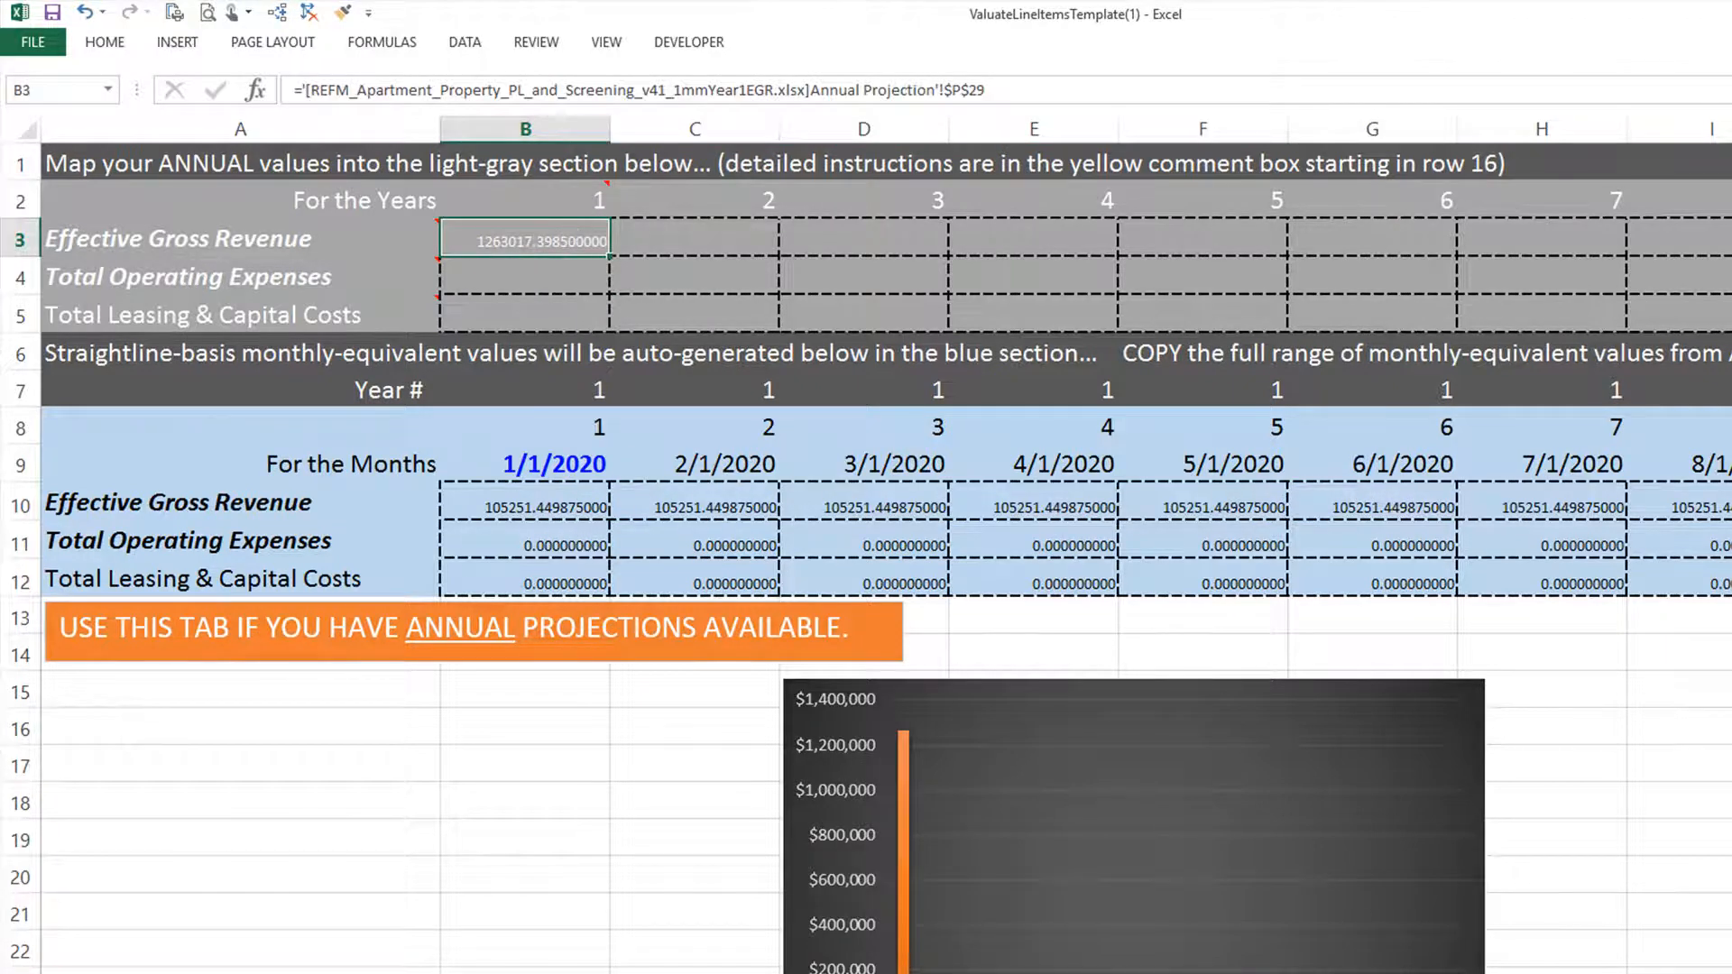
{"action": "scroll", "coordinate": [866, 543], "scroll_direction": "down", "scroll_amount": 2}
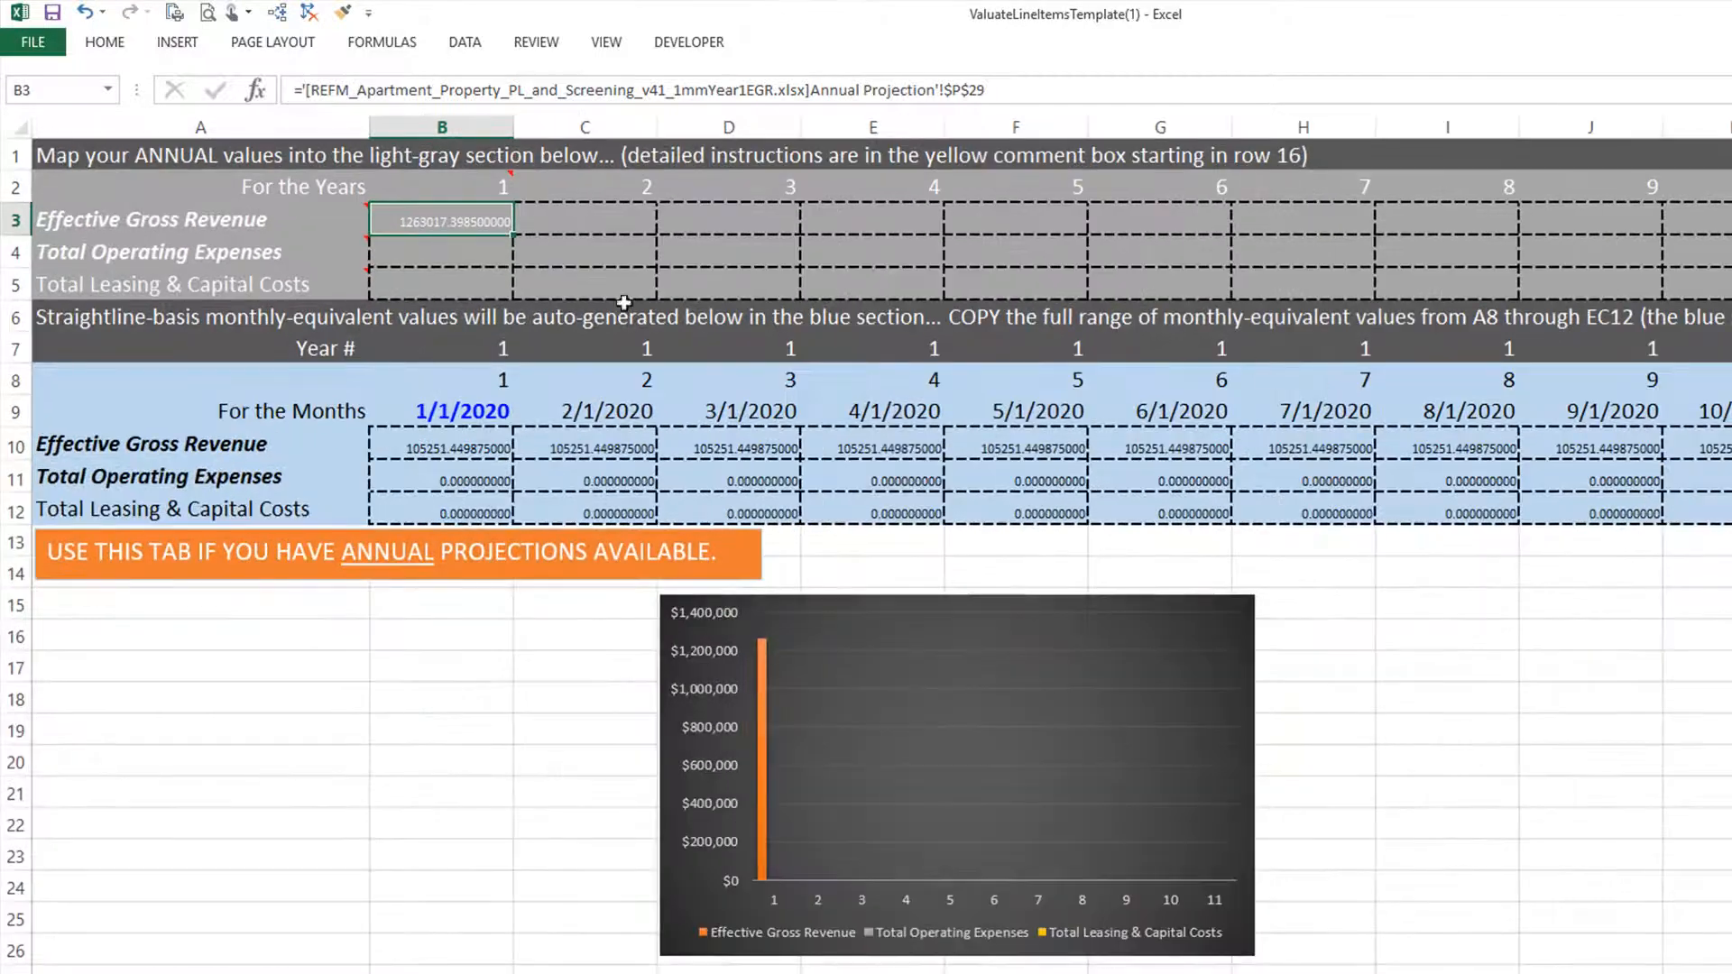
{"action": "left_click", "coordinate": [1013, 96]}
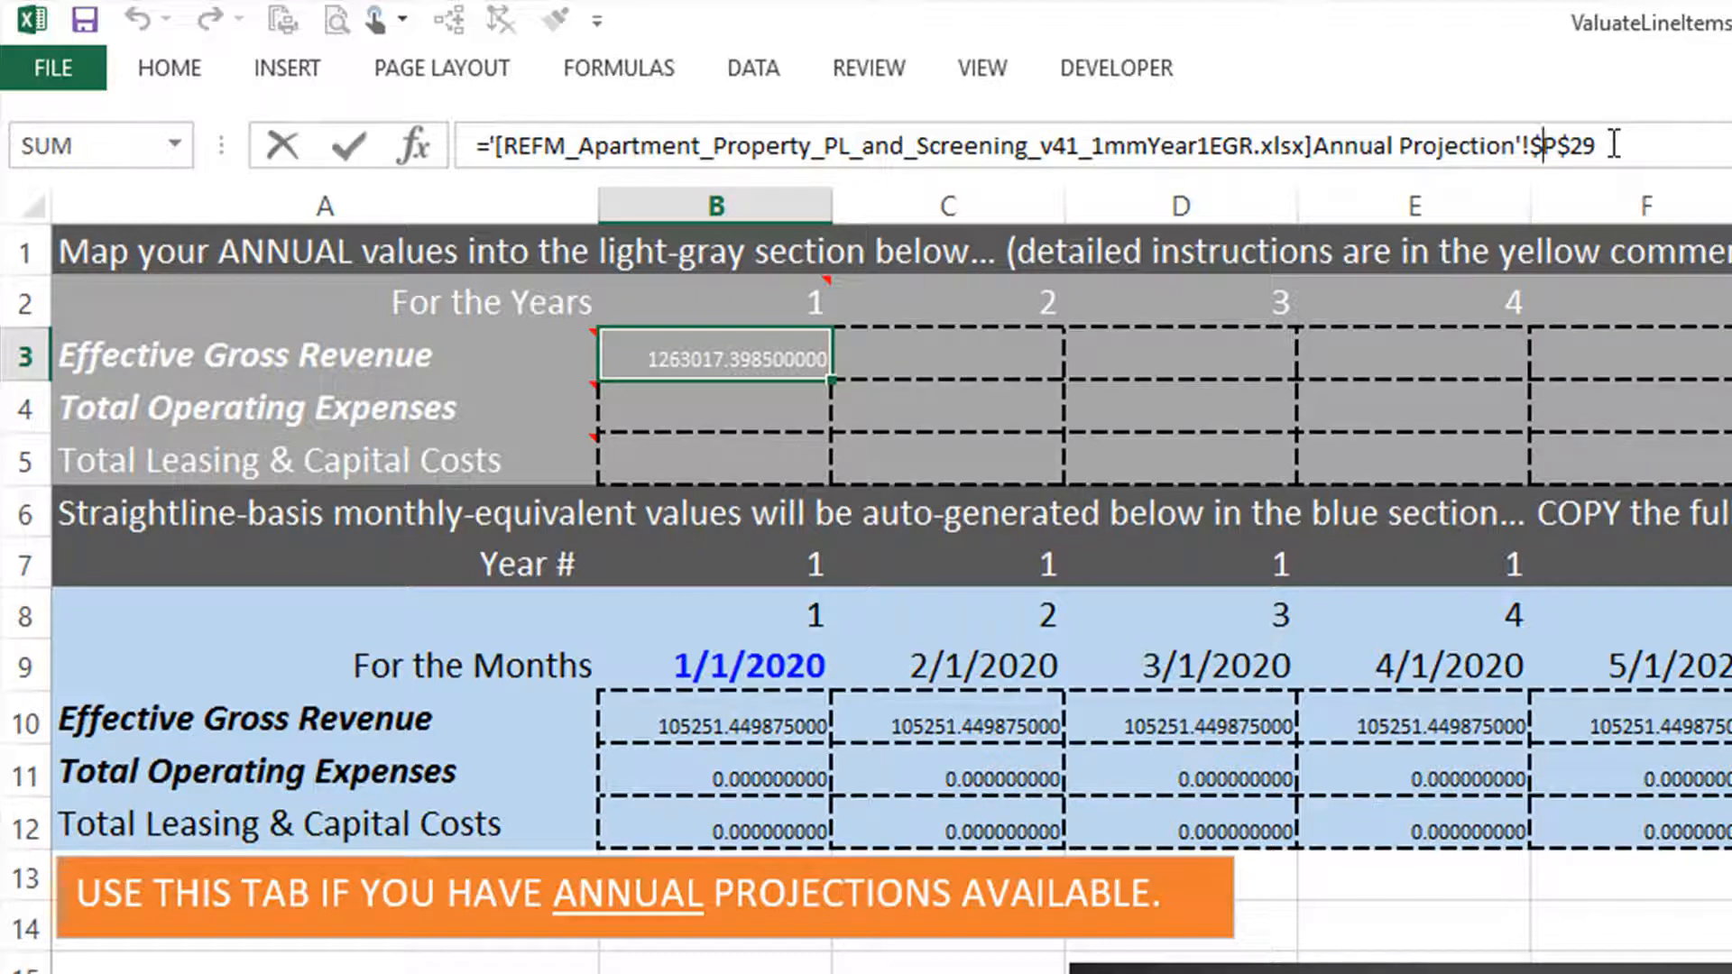
{"action": "key", "text": "BackSpace"}
{"action": "left_click", "coordinate": [1558, 145]}
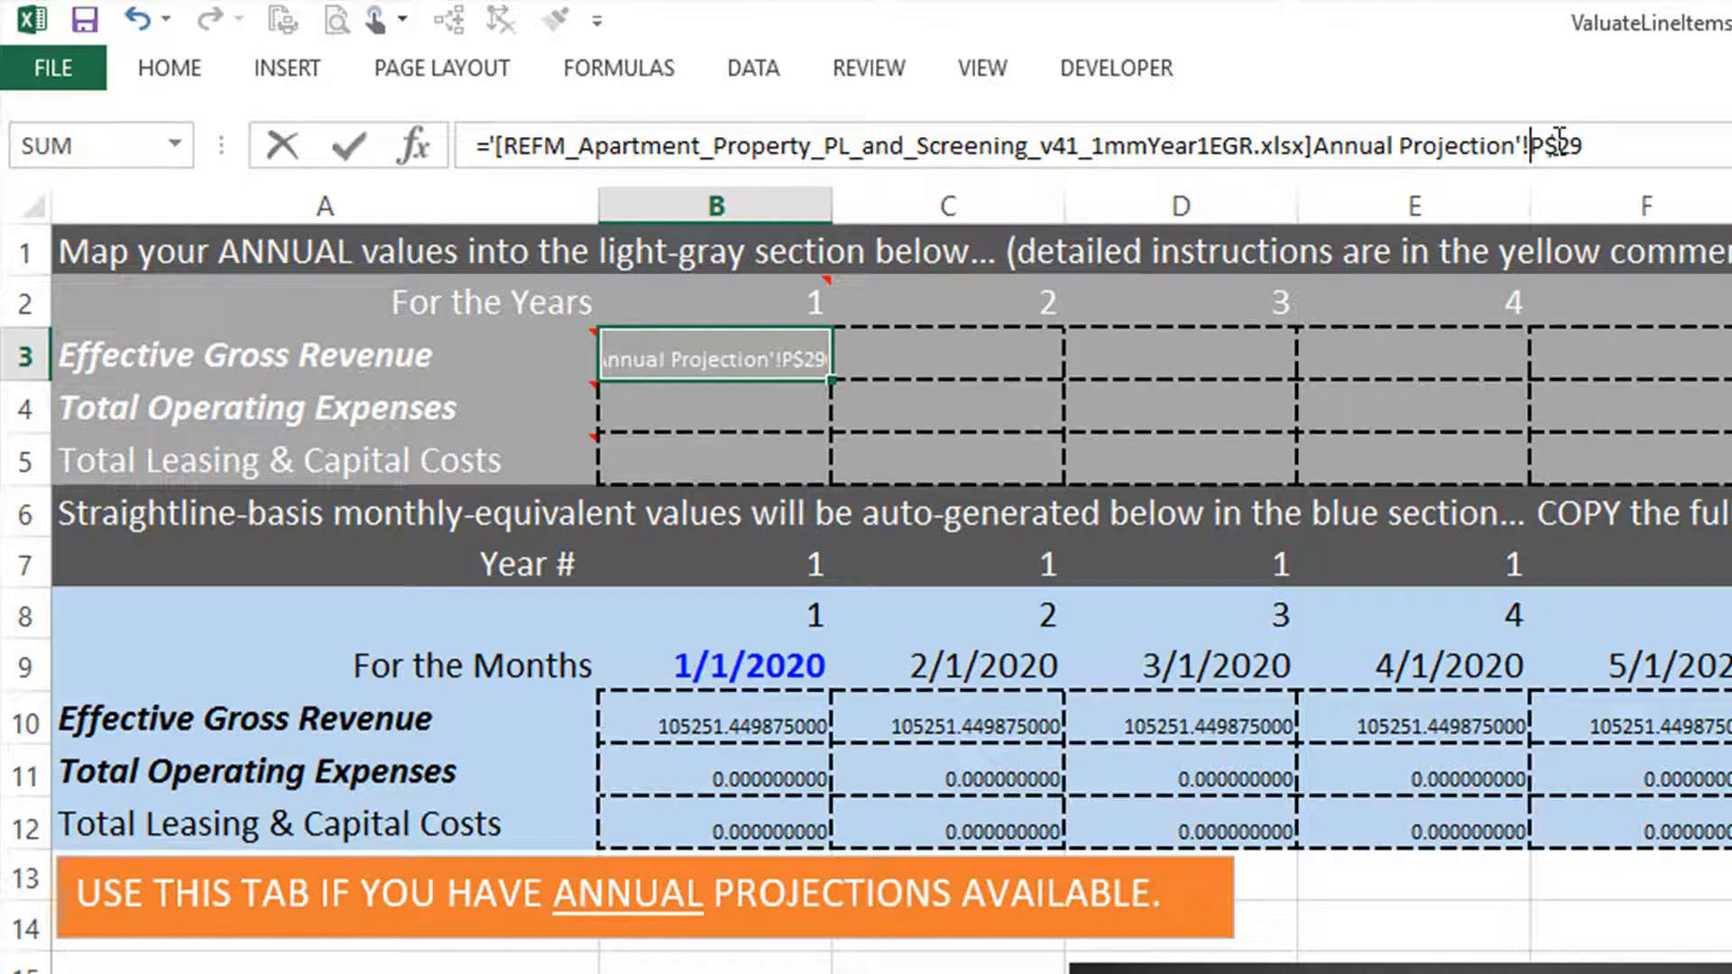
{"action": "key", "text": "BackSpace"}
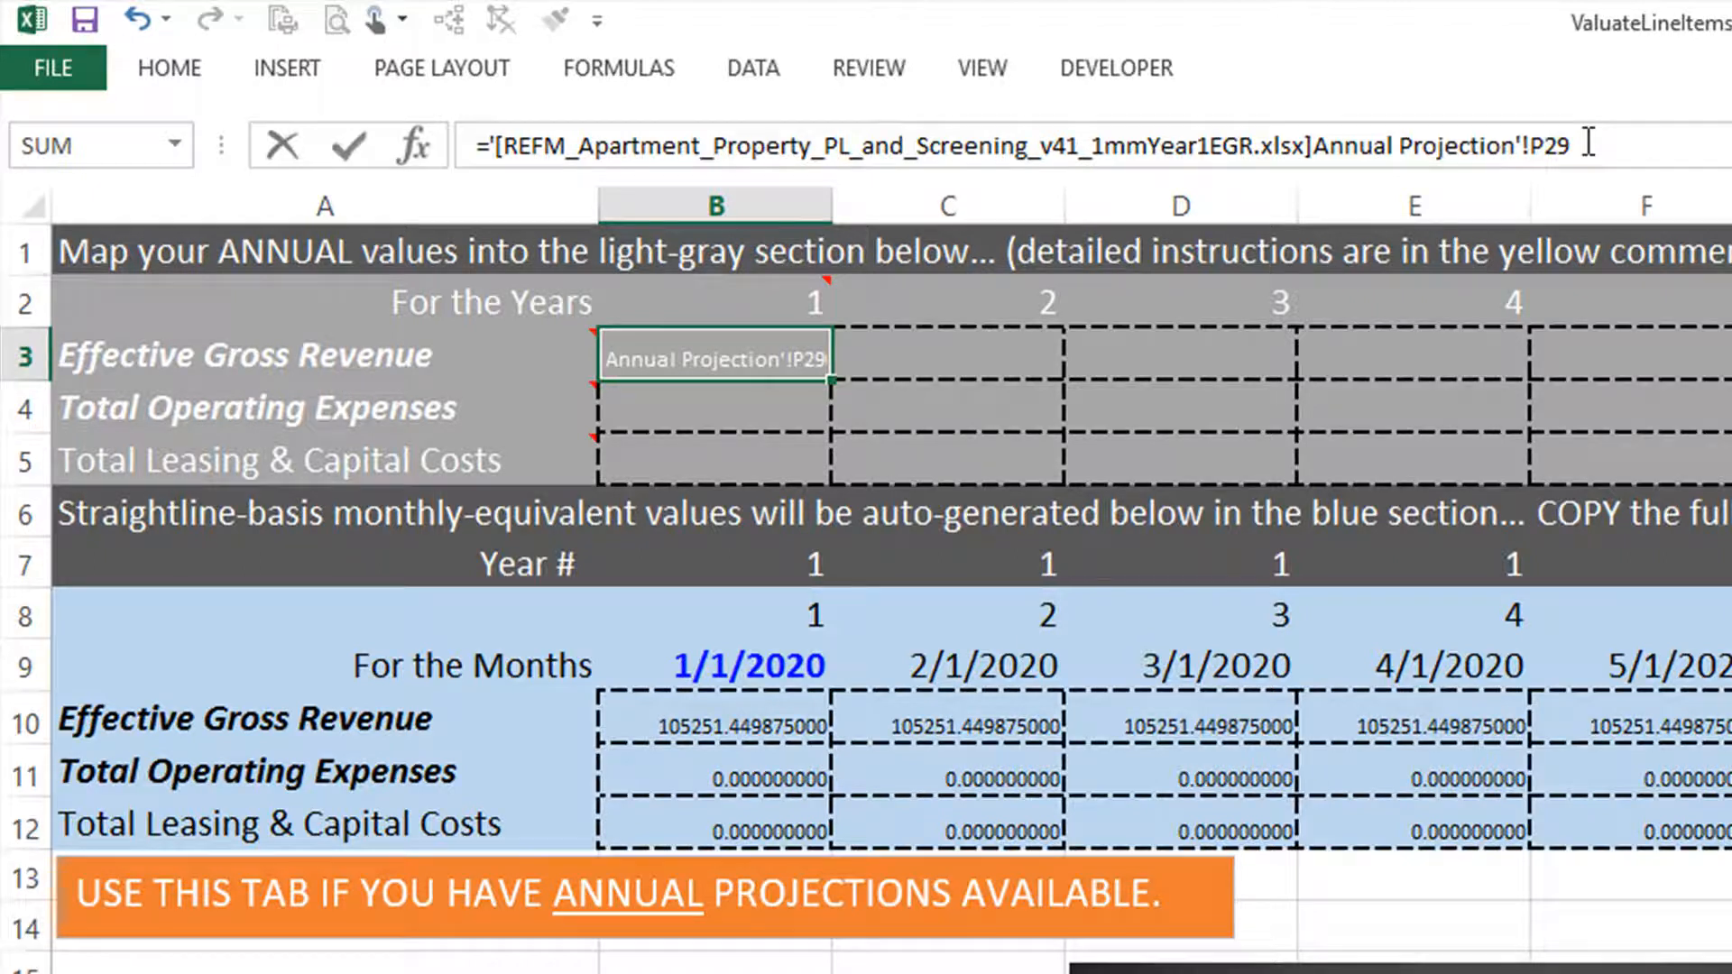
{"action": "key", "text": "Return"}
Step: Fill the Effective Gross Revenue formula from Year 1 across through Year 11, B3 to L3
{"action": "key", "text": "Up"}
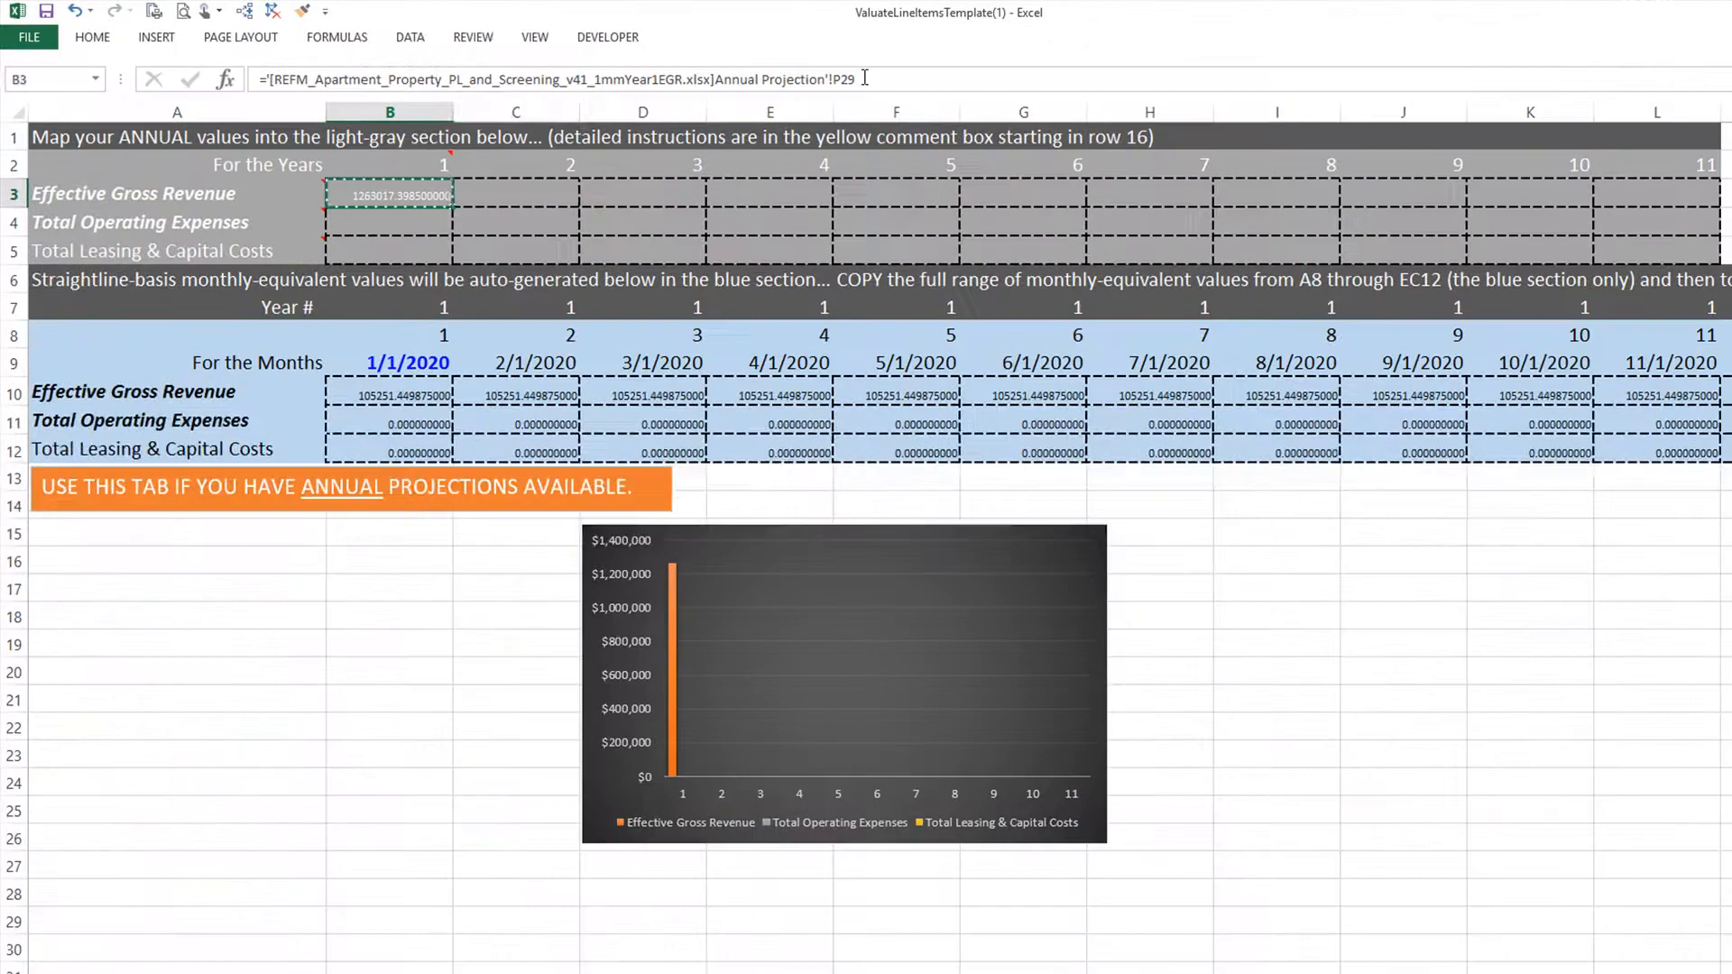
{"action": "key", "text": "shift+Right"}
{"action": "key", "text": "shift+Right"}
{"action": "key", "text": "shift+Right"}
{"action": "key", "text": "shift+Right"}
{"action": "key", "text": "shift+Right"}
{"action": "key", "text": "shift+Right"}
{"action": "key", "text": "shift+Right"}
{"action": "key", "text": "shift+Right"}
{"action": "key", "text": "shift+Right"}
{"action": "key", "text": "shift+Right"}
{"action": "key", "text": "ctrl+r"}
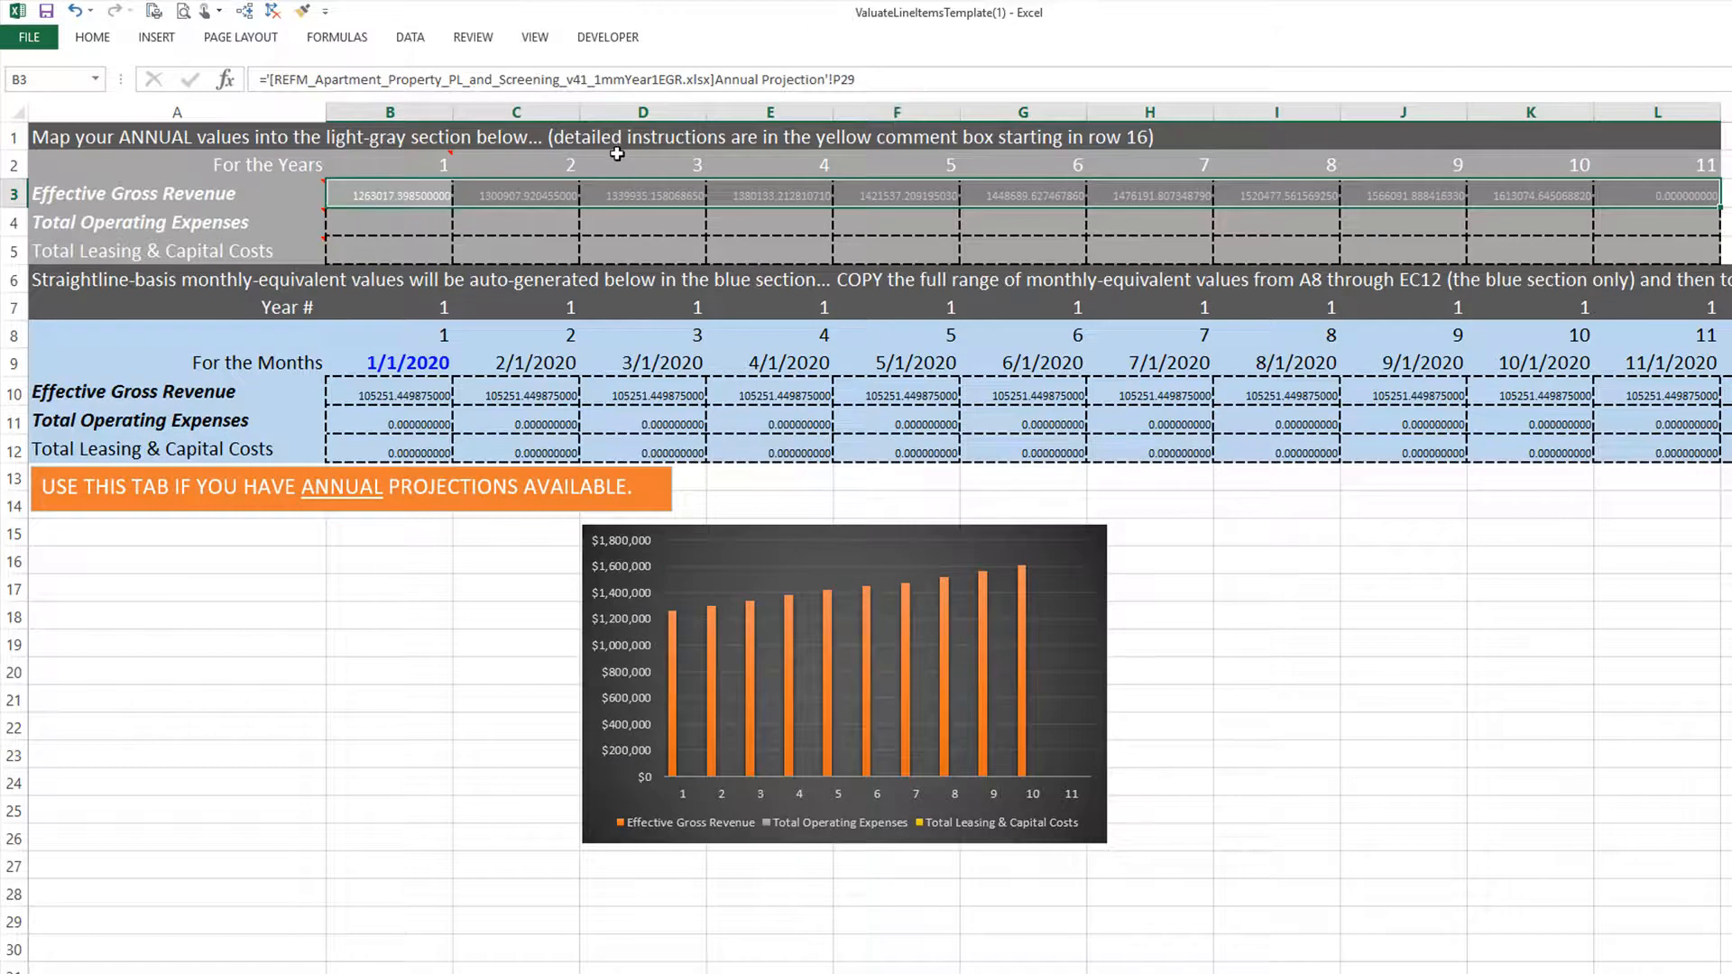
Step: Link Year 1 Total Operating Expenses in B4 to the apartment workbook's Total Operating Expenses, RE Taxes and Reserves in P44
{"action": "left_click", "coordinate": [387, 222]}
{"action": "type", "text": "="}
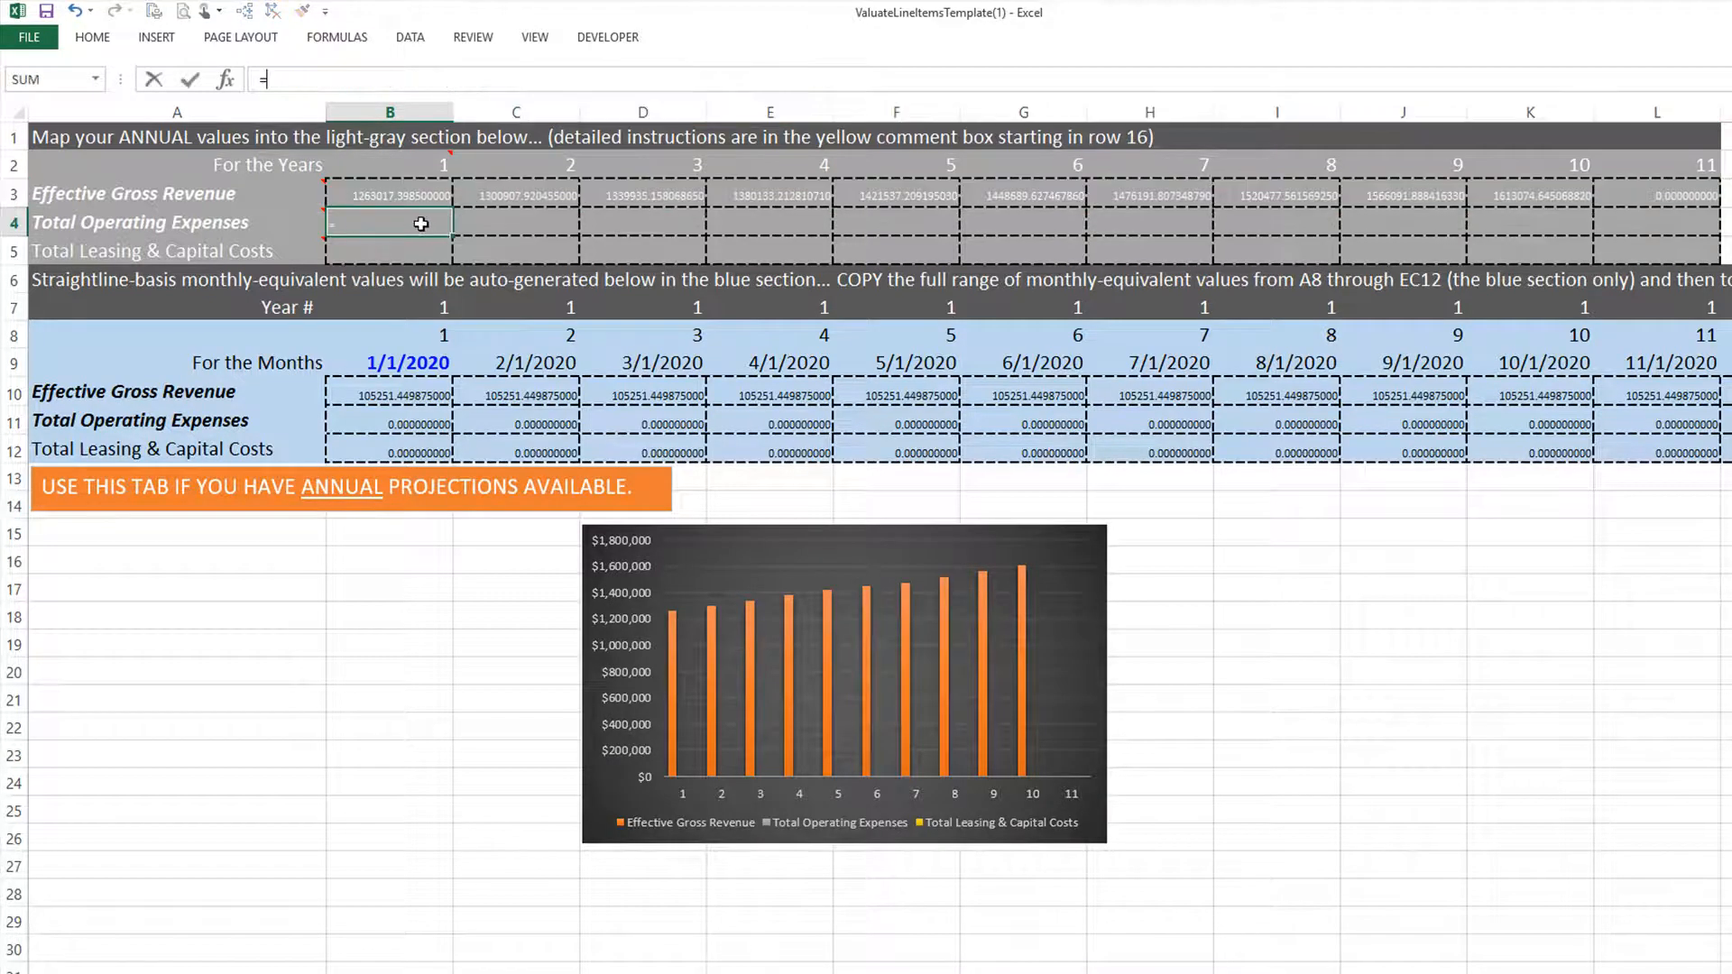
{"action": "left_click", "coordinate": [604, 971]}
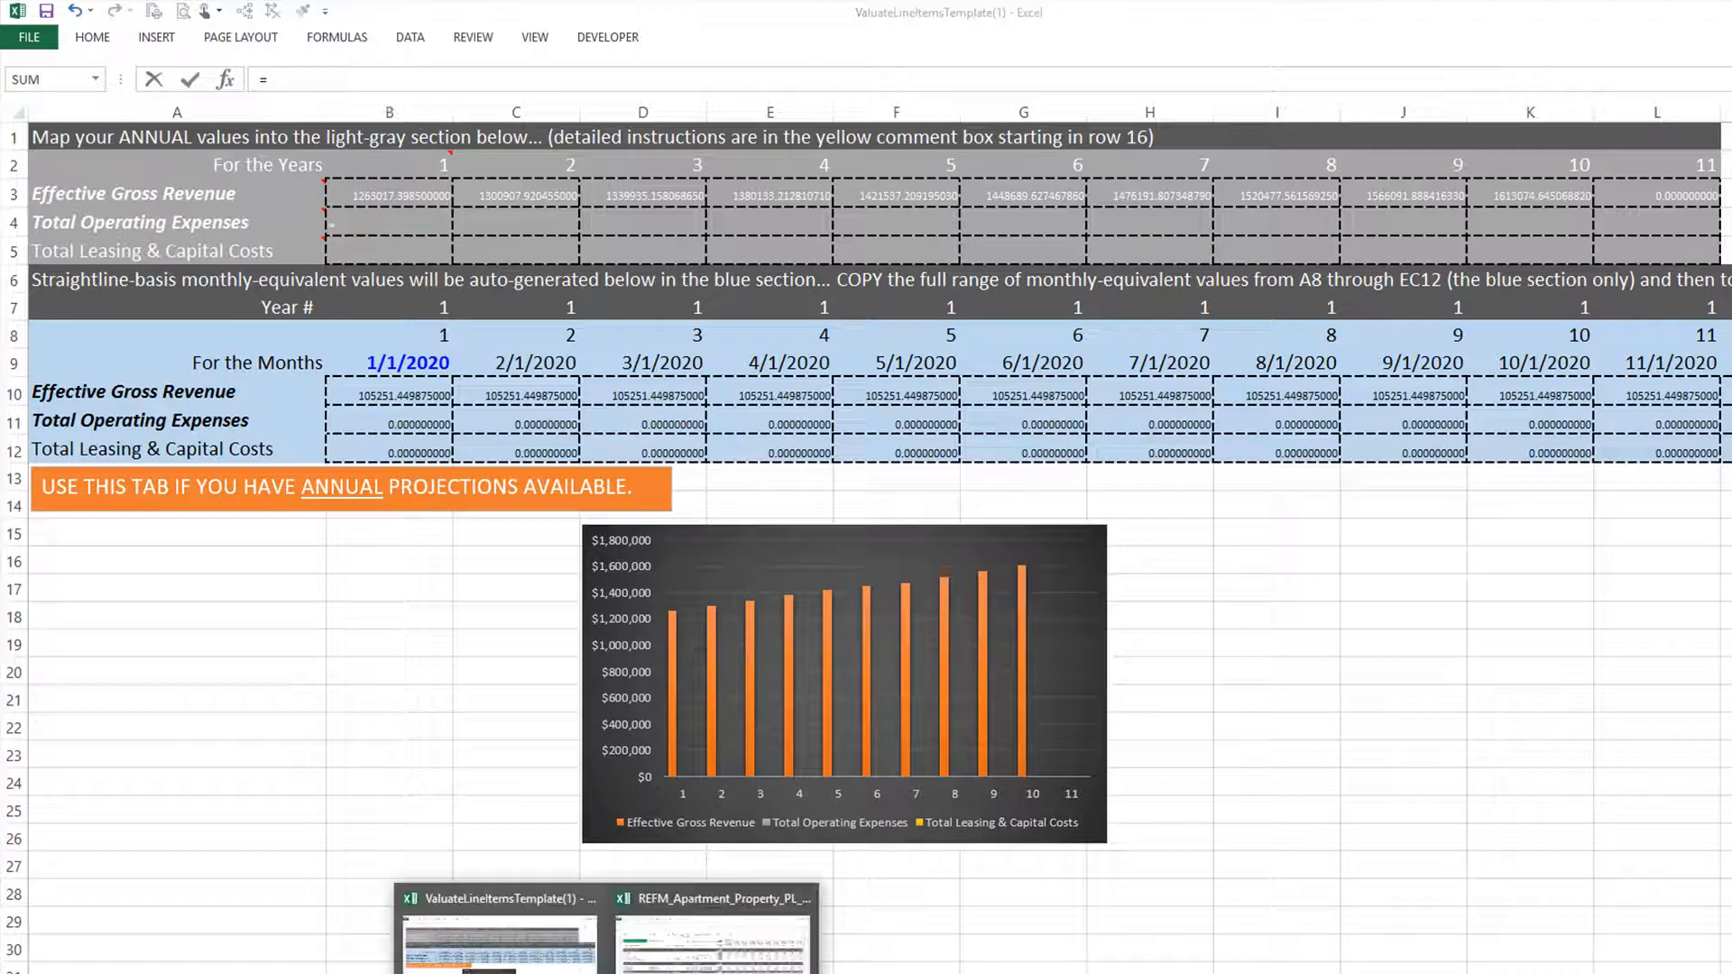
{"action": "left_click", "coordinate": [714, 931]}
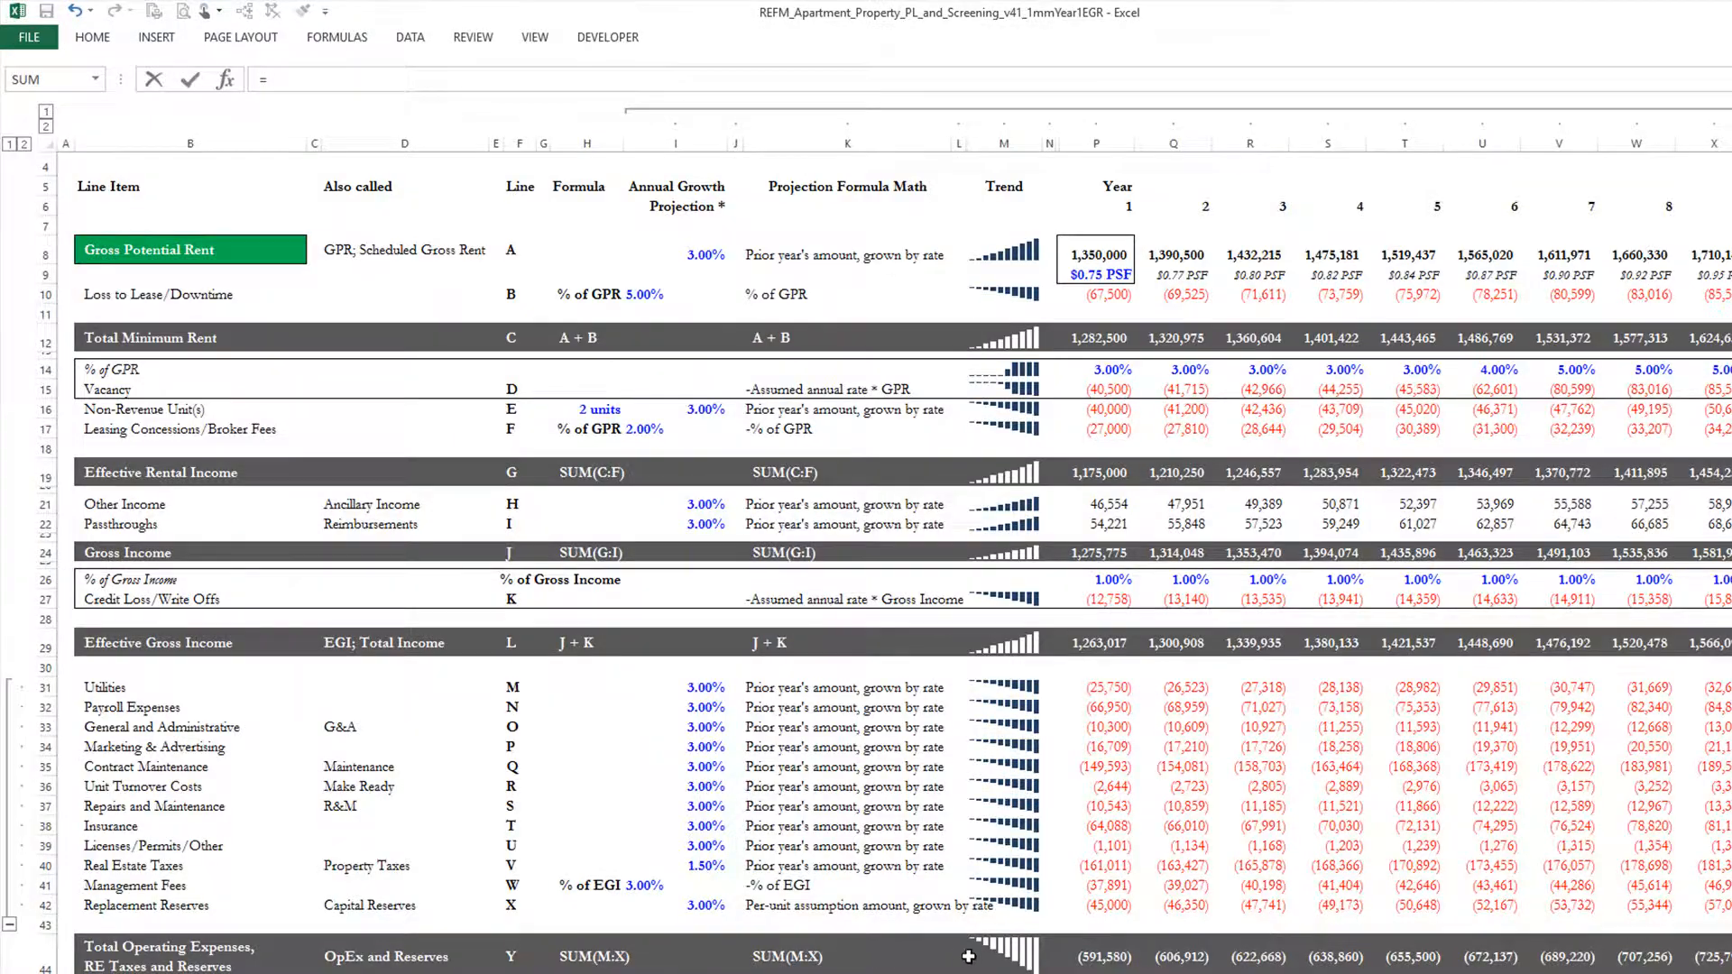
{"action": "left_click", "coordinate": [1099, 958]}
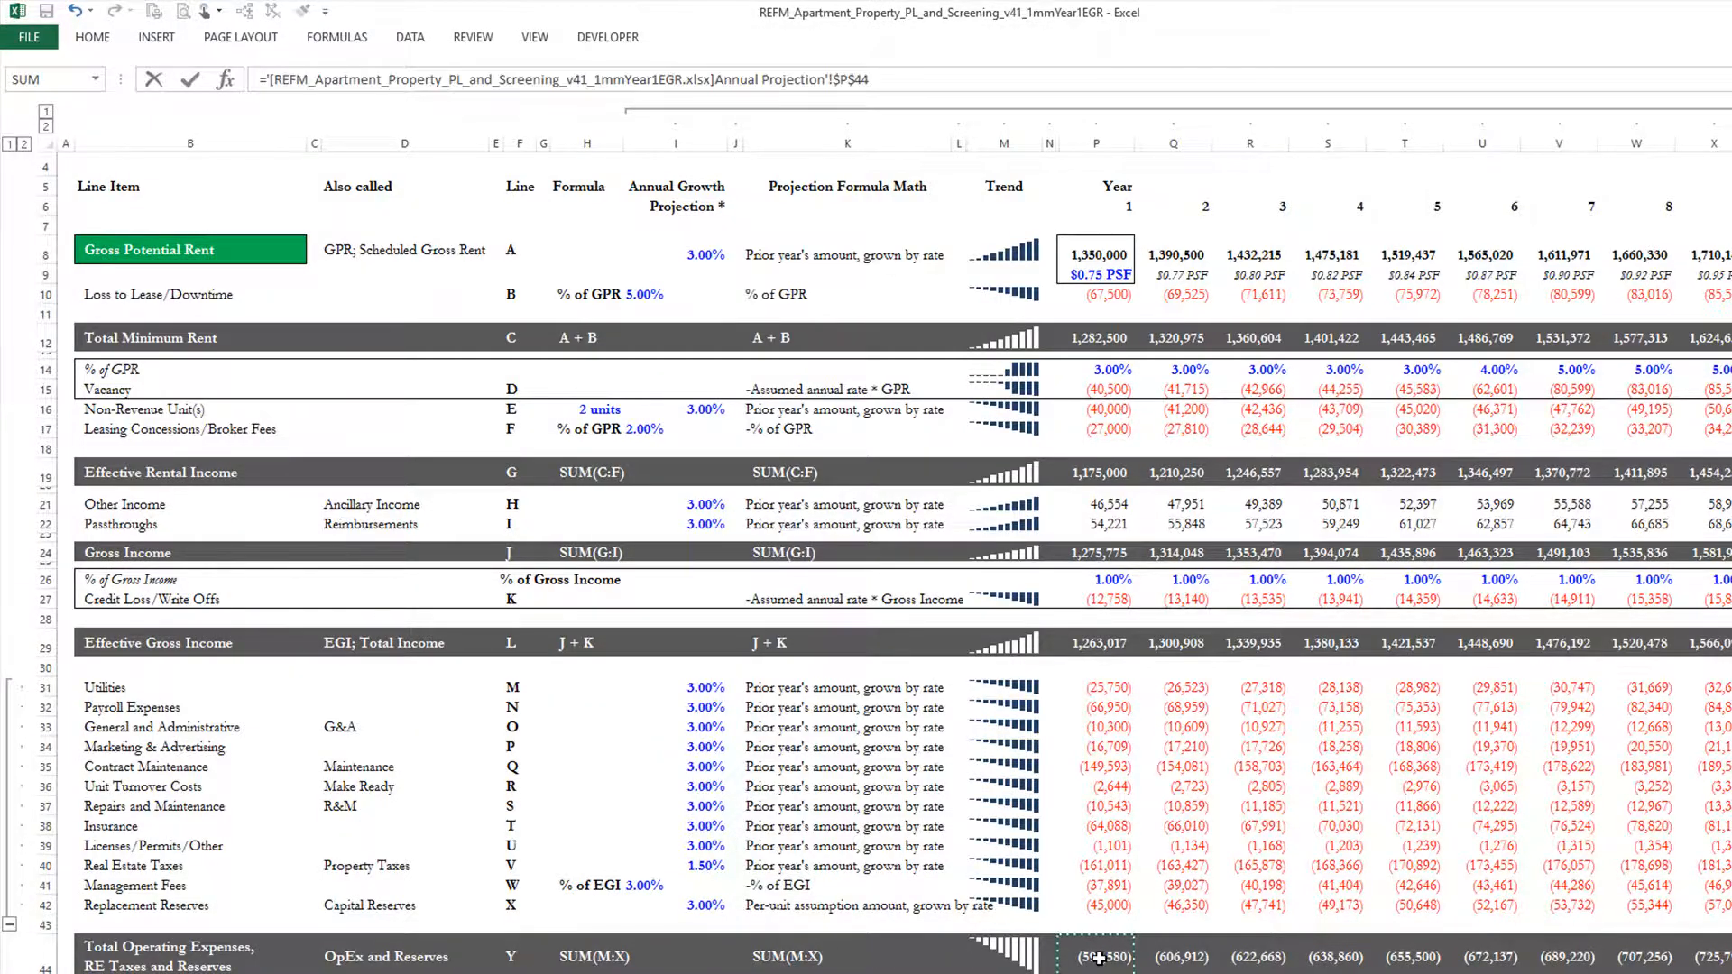
{"action": "key", "text": "Return"}
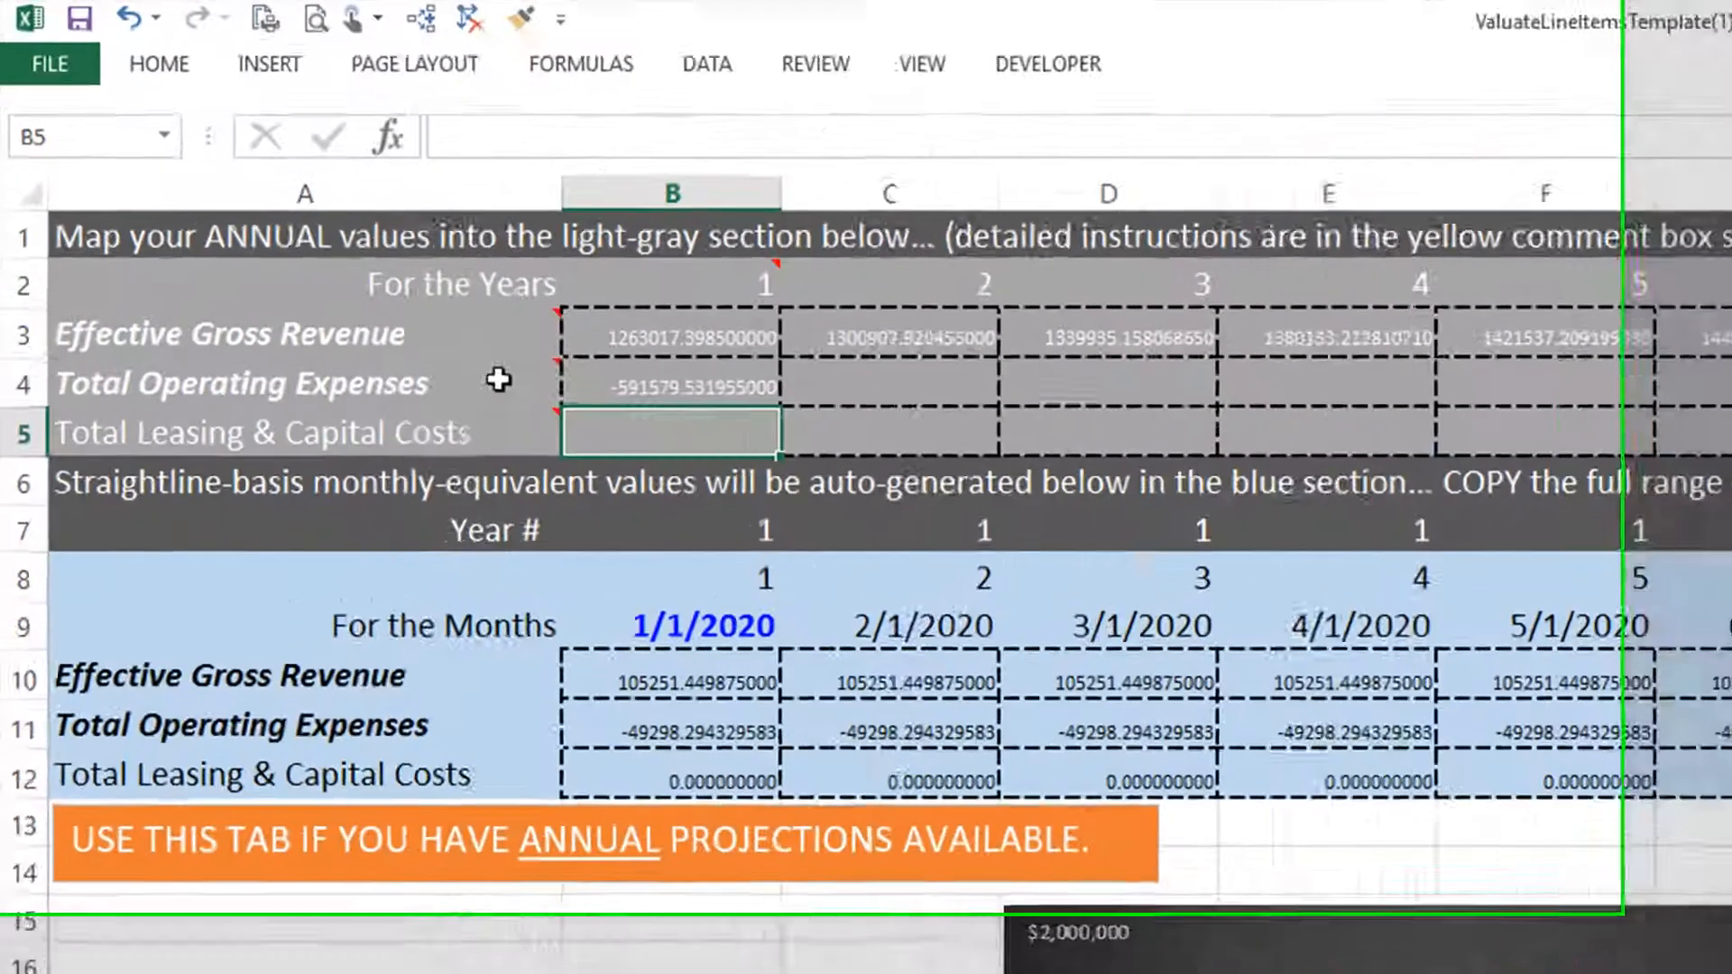
Step: Negate the Year 1 Total Operating Expenses formula in B4 and make its reference fully relative, so it ends in P44
{"action": "mouse_move", "coordinate": [294, 221]}
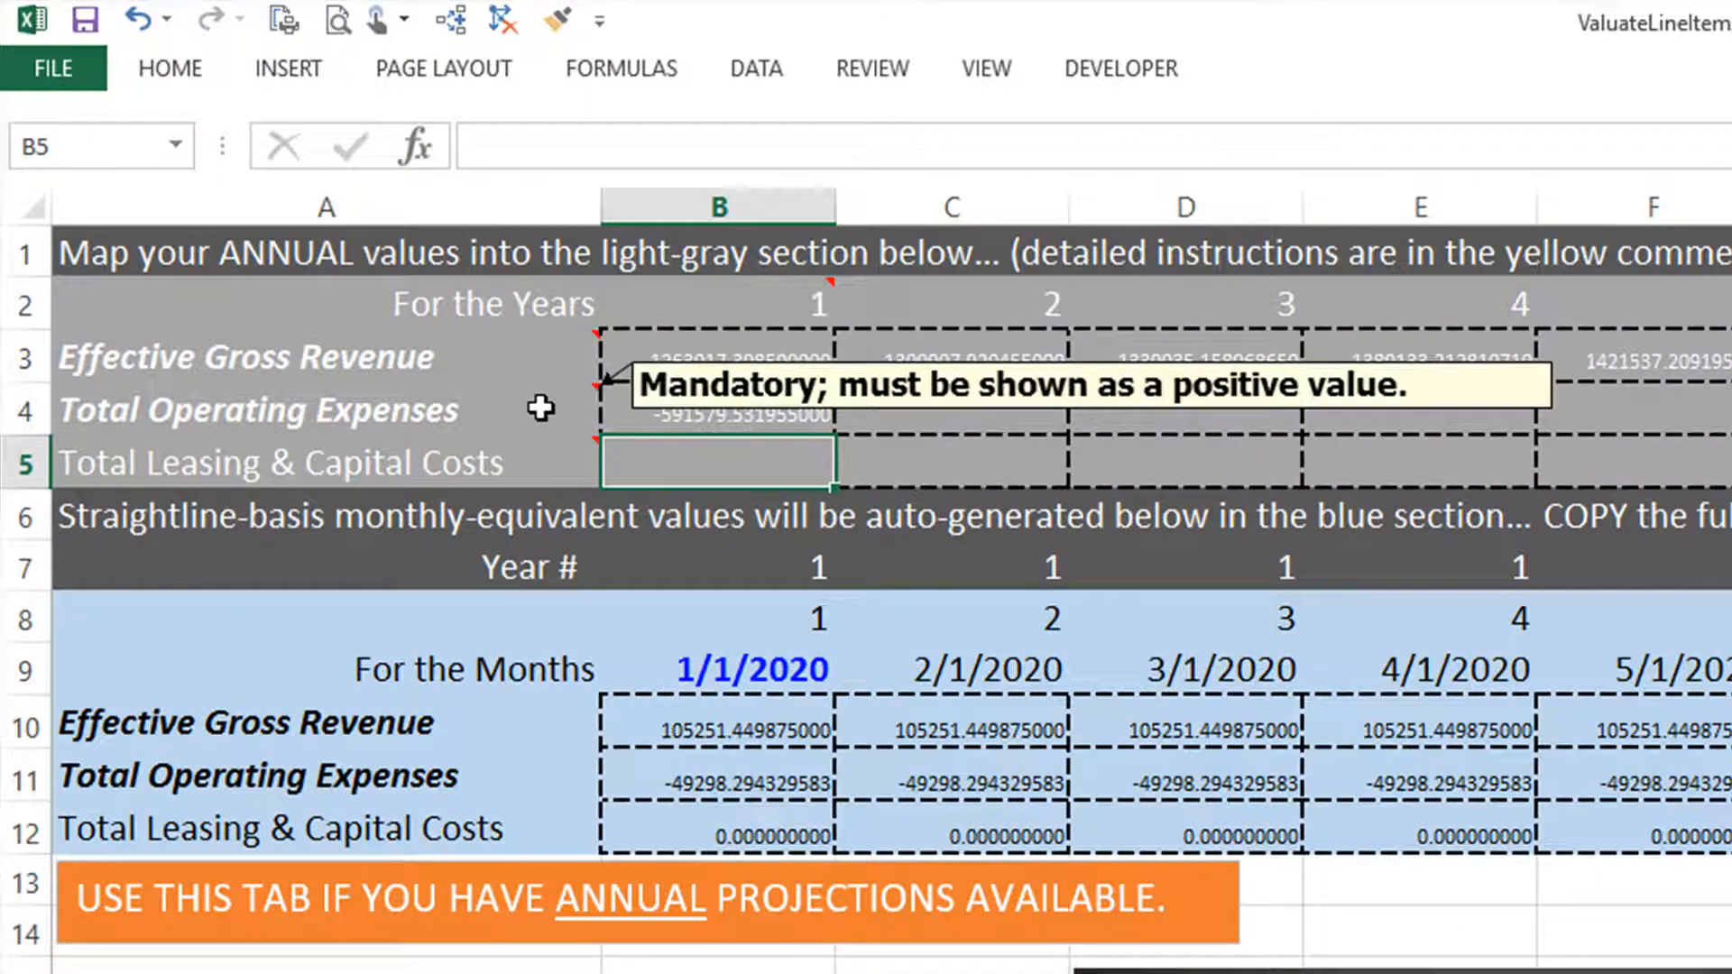
{"action": "left_click", "coordinate": [671, 416]}
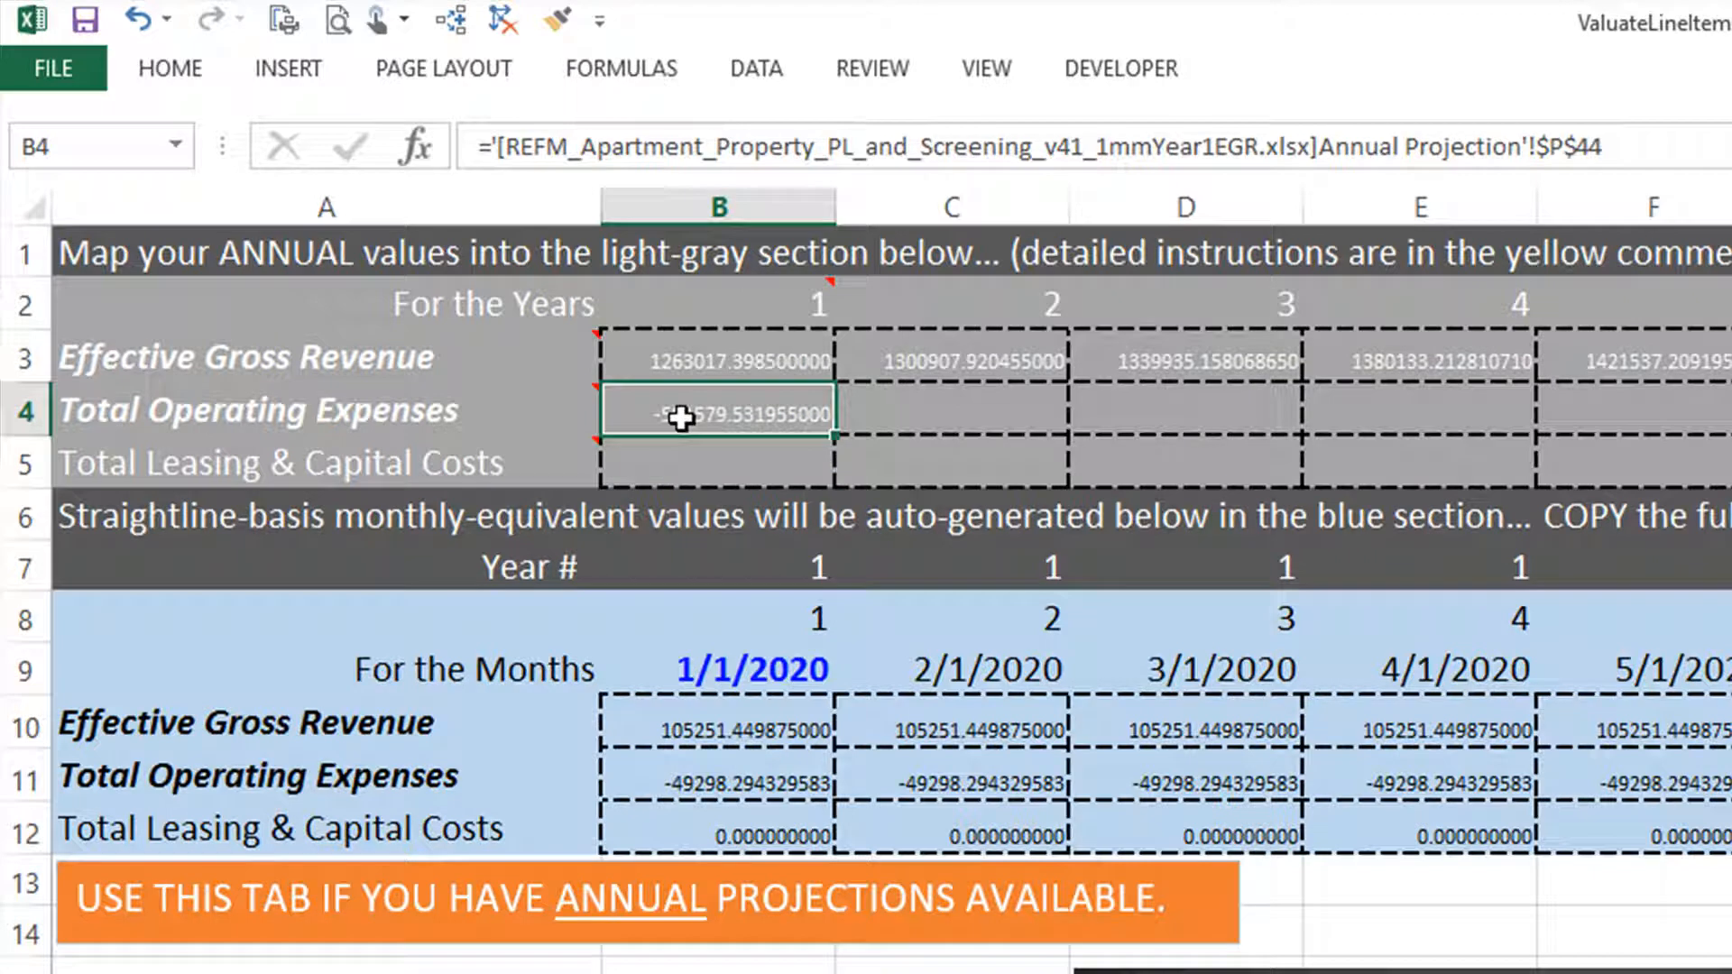
{"action": "left_click", "coordinate": [491, 146]}
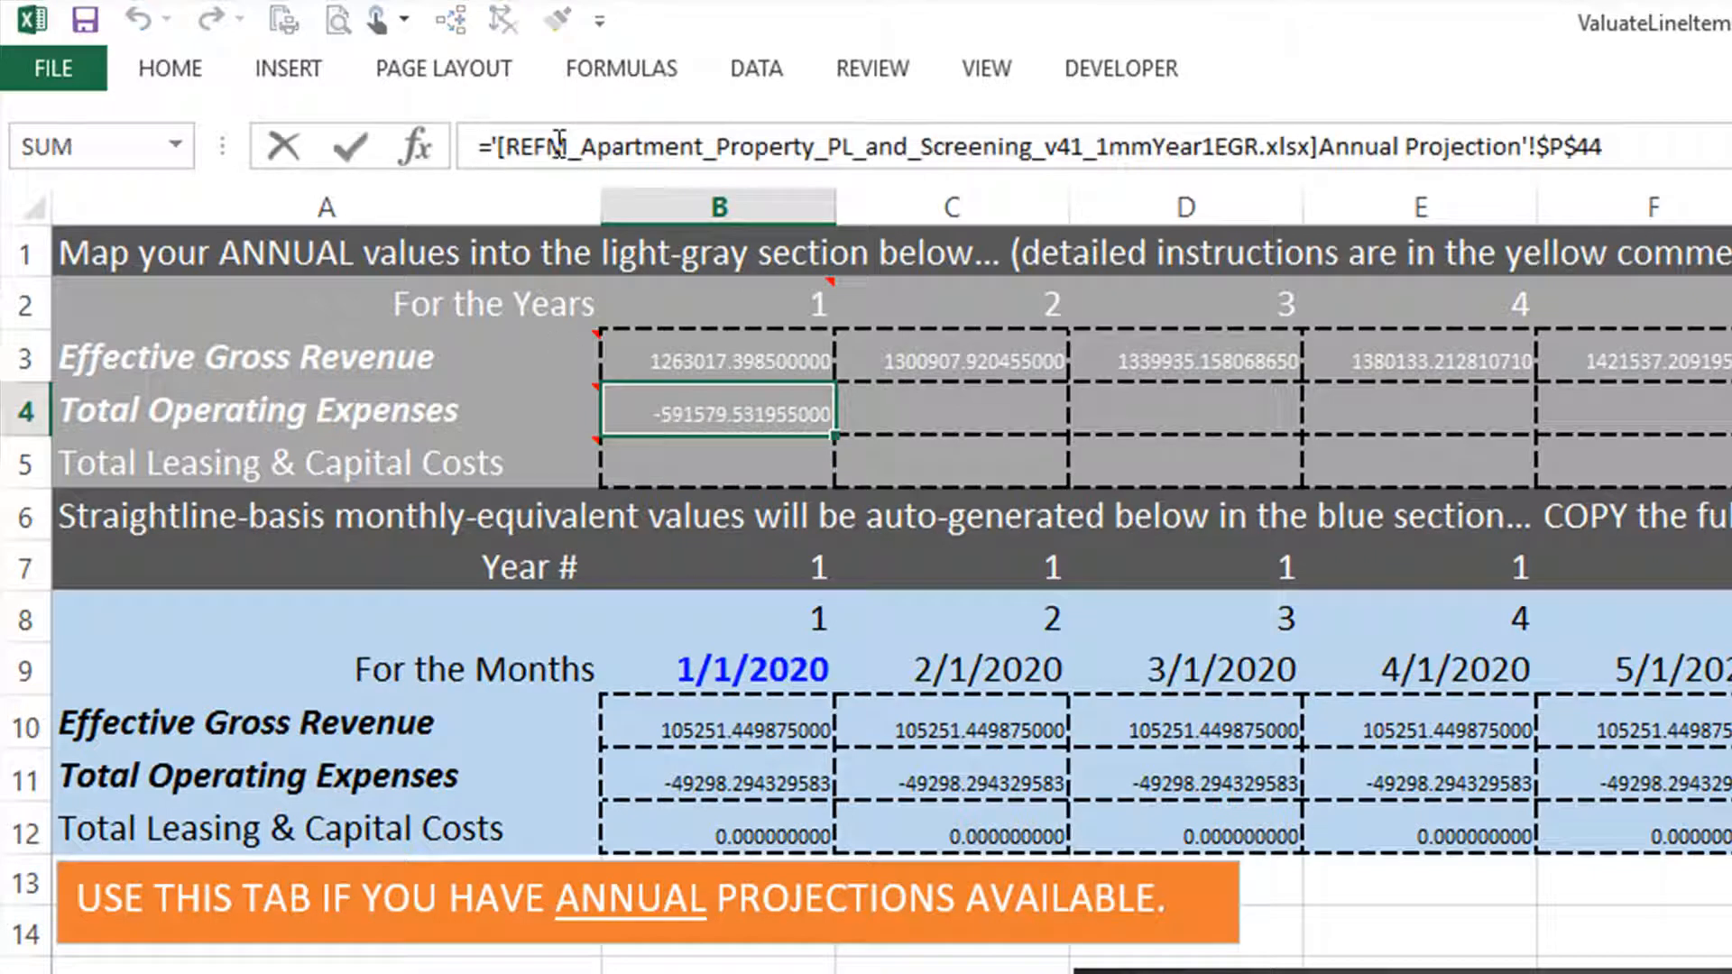
{"action": "type", "text": "-"}
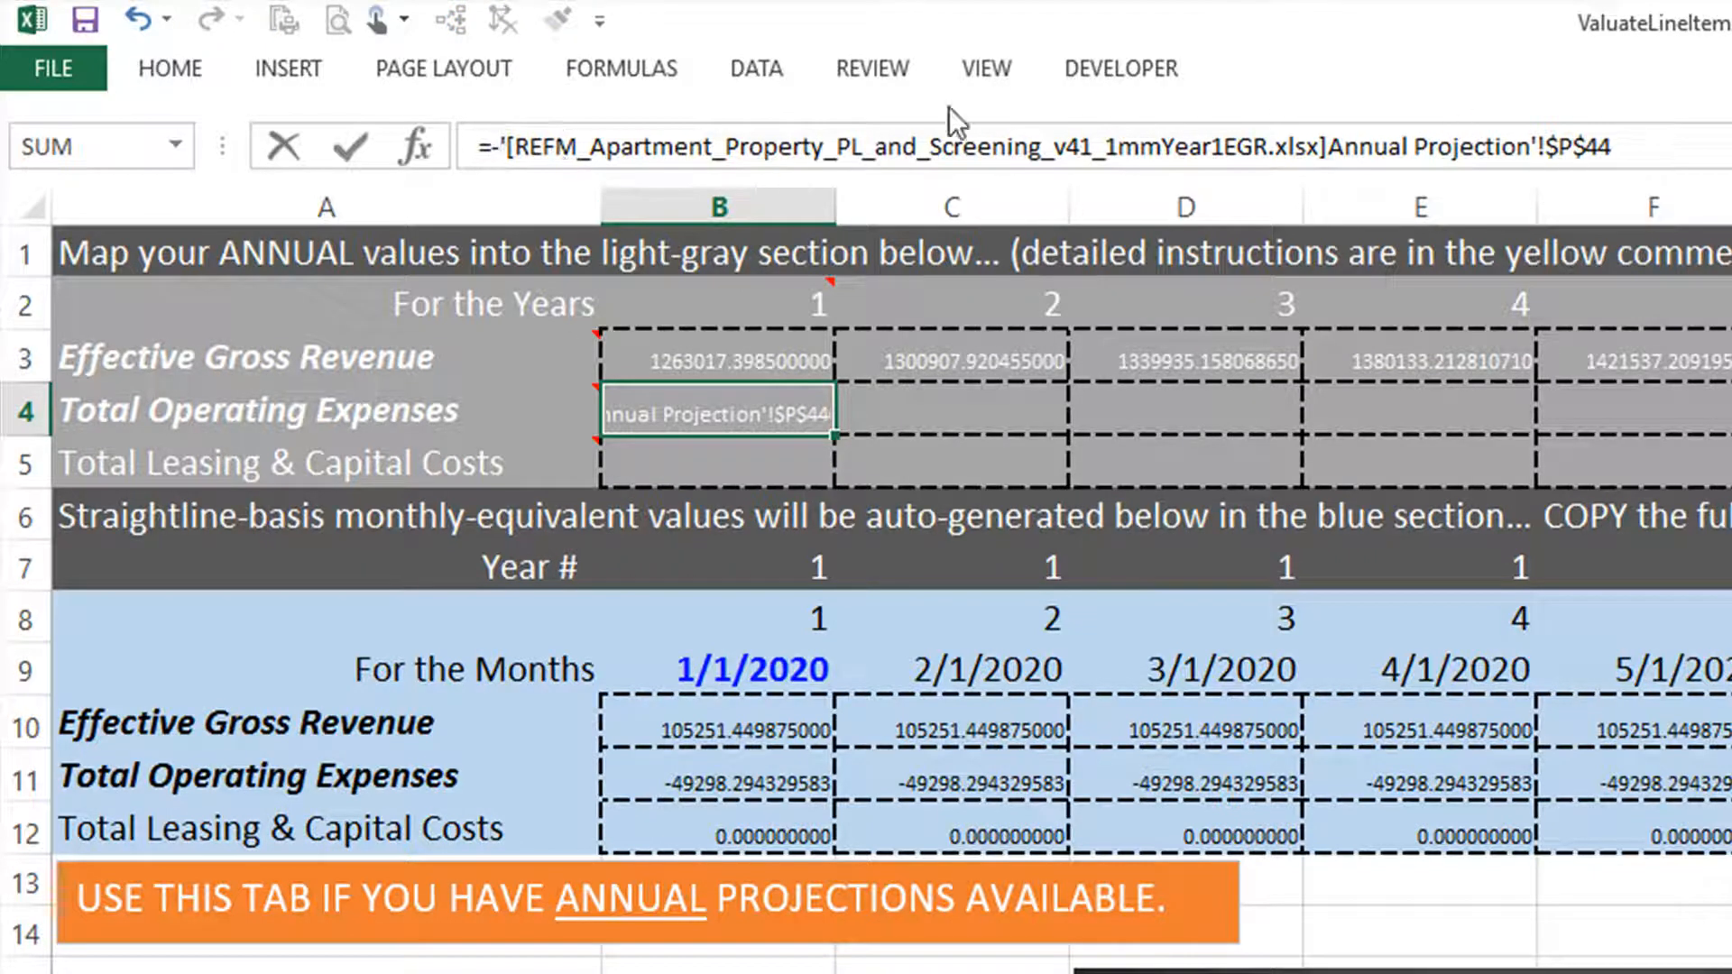
{"action": "left_click", "coordinate": [1560, 146]}
{"action": "key", "text": "BackSpace"}
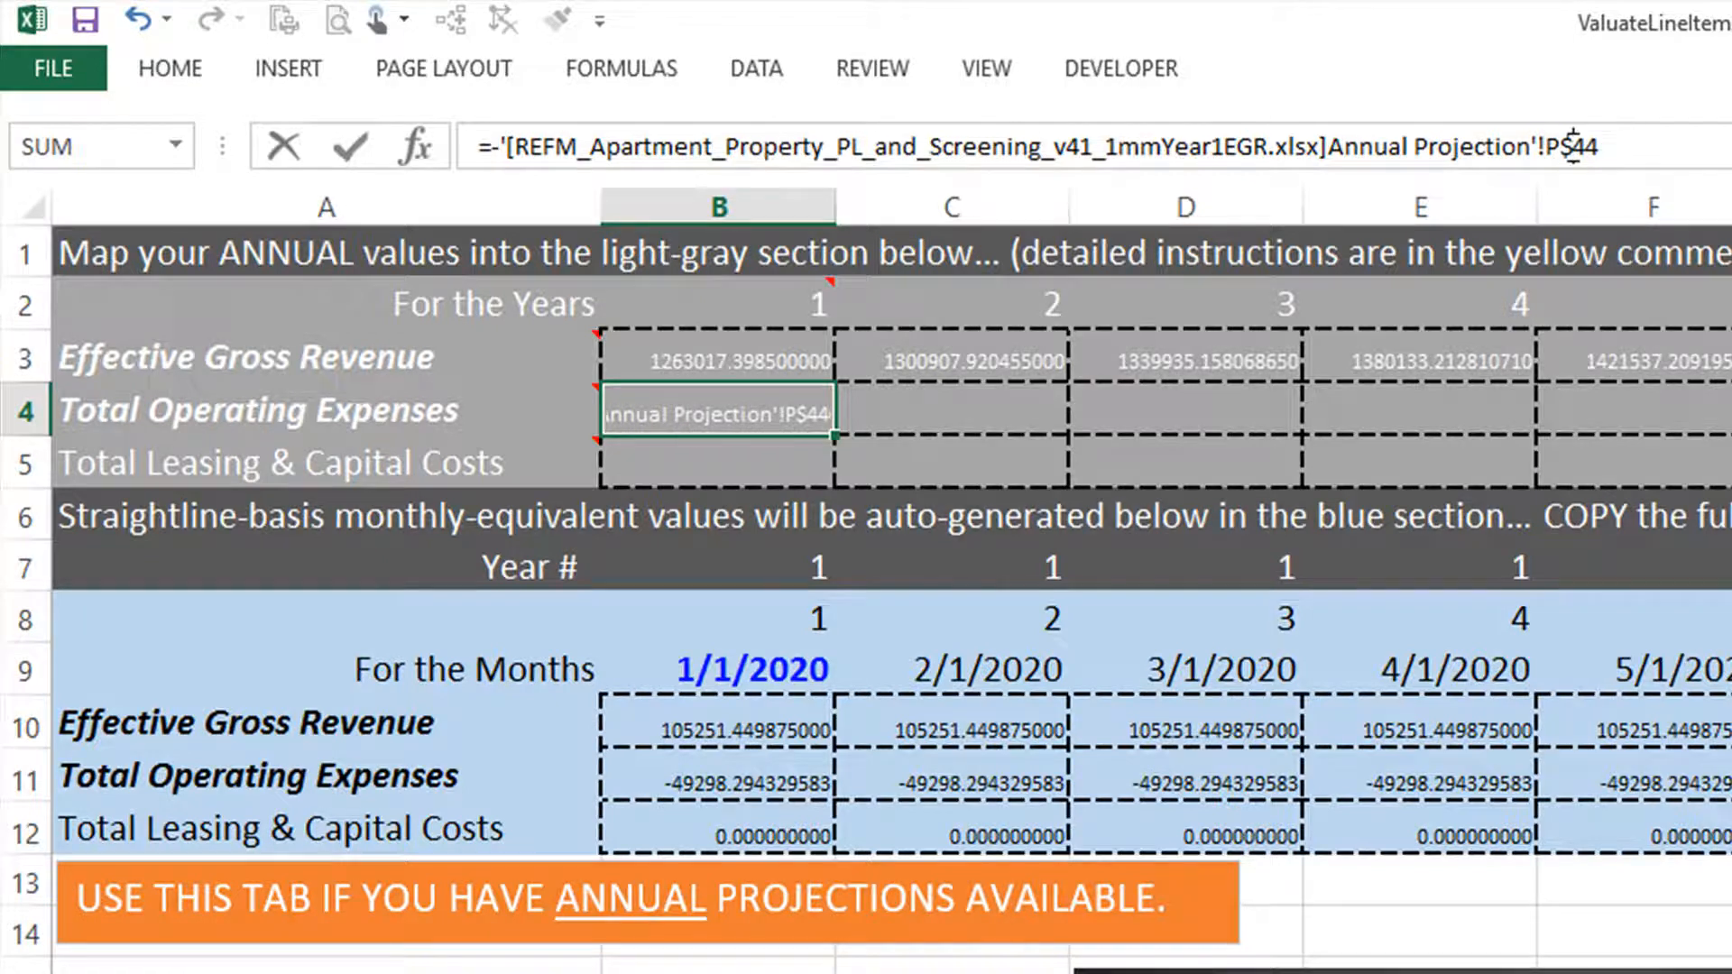
{"action": "key", "text": "Return"}
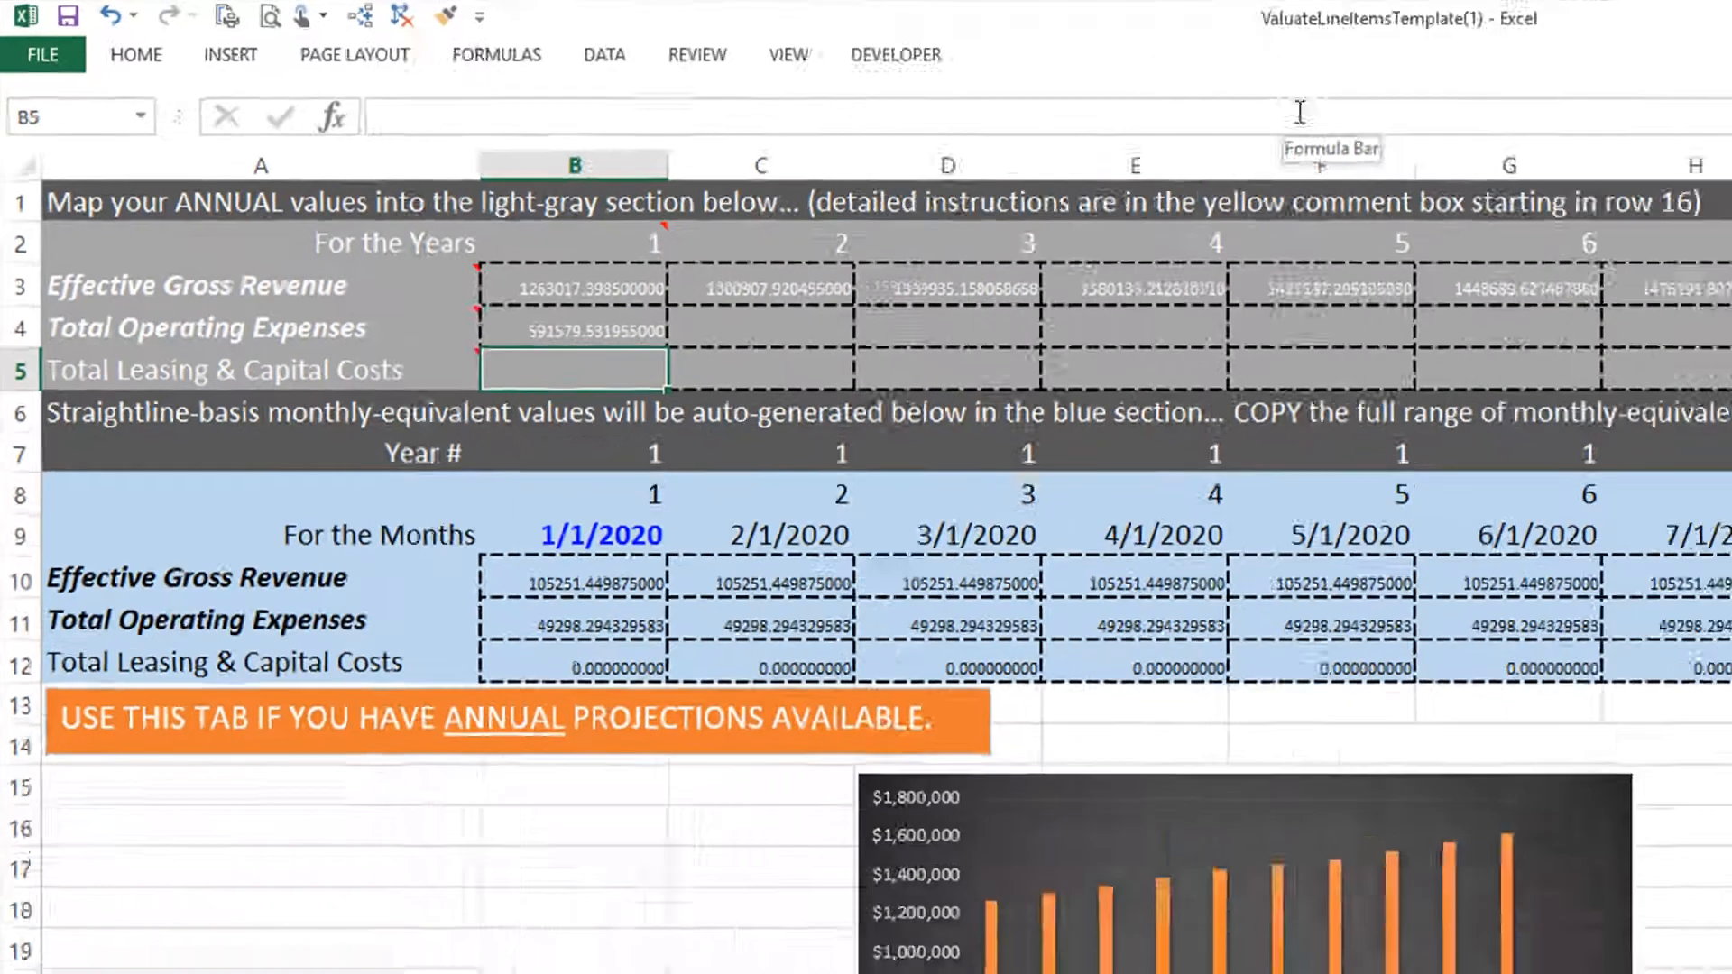
Step: Copy the Total Operating Expenses formula from Year 1 across through Year 11, B4 to L4
{"action": "key", "text": "Up"}
{"action": "key", "text": "ctrl+c"}
{"action": "key", "text": "ctrl+shift+Right"}
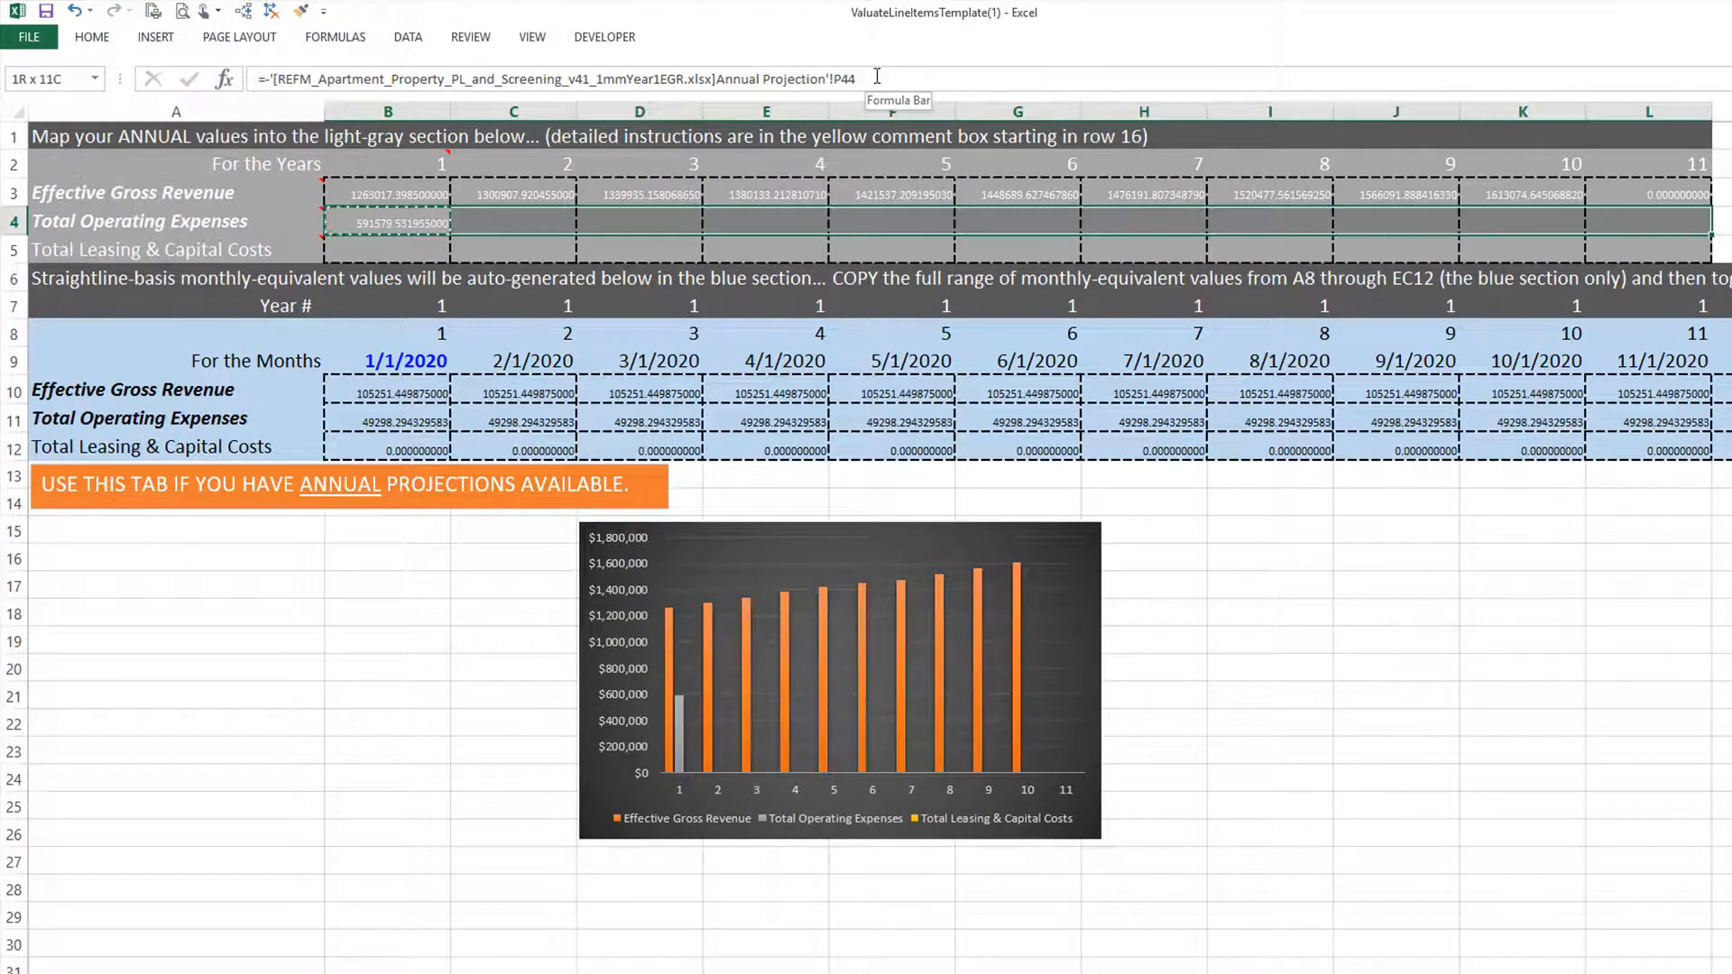
{"action": "key", "text": "Return"}
Step: Link Year 1 Total Leasing & Capital Costs in B5 to the apartment workbook's Total Capital & Leasing Costs in P51
{"action": "key", "text": "Down"}
{"action": "type", "text": "="}
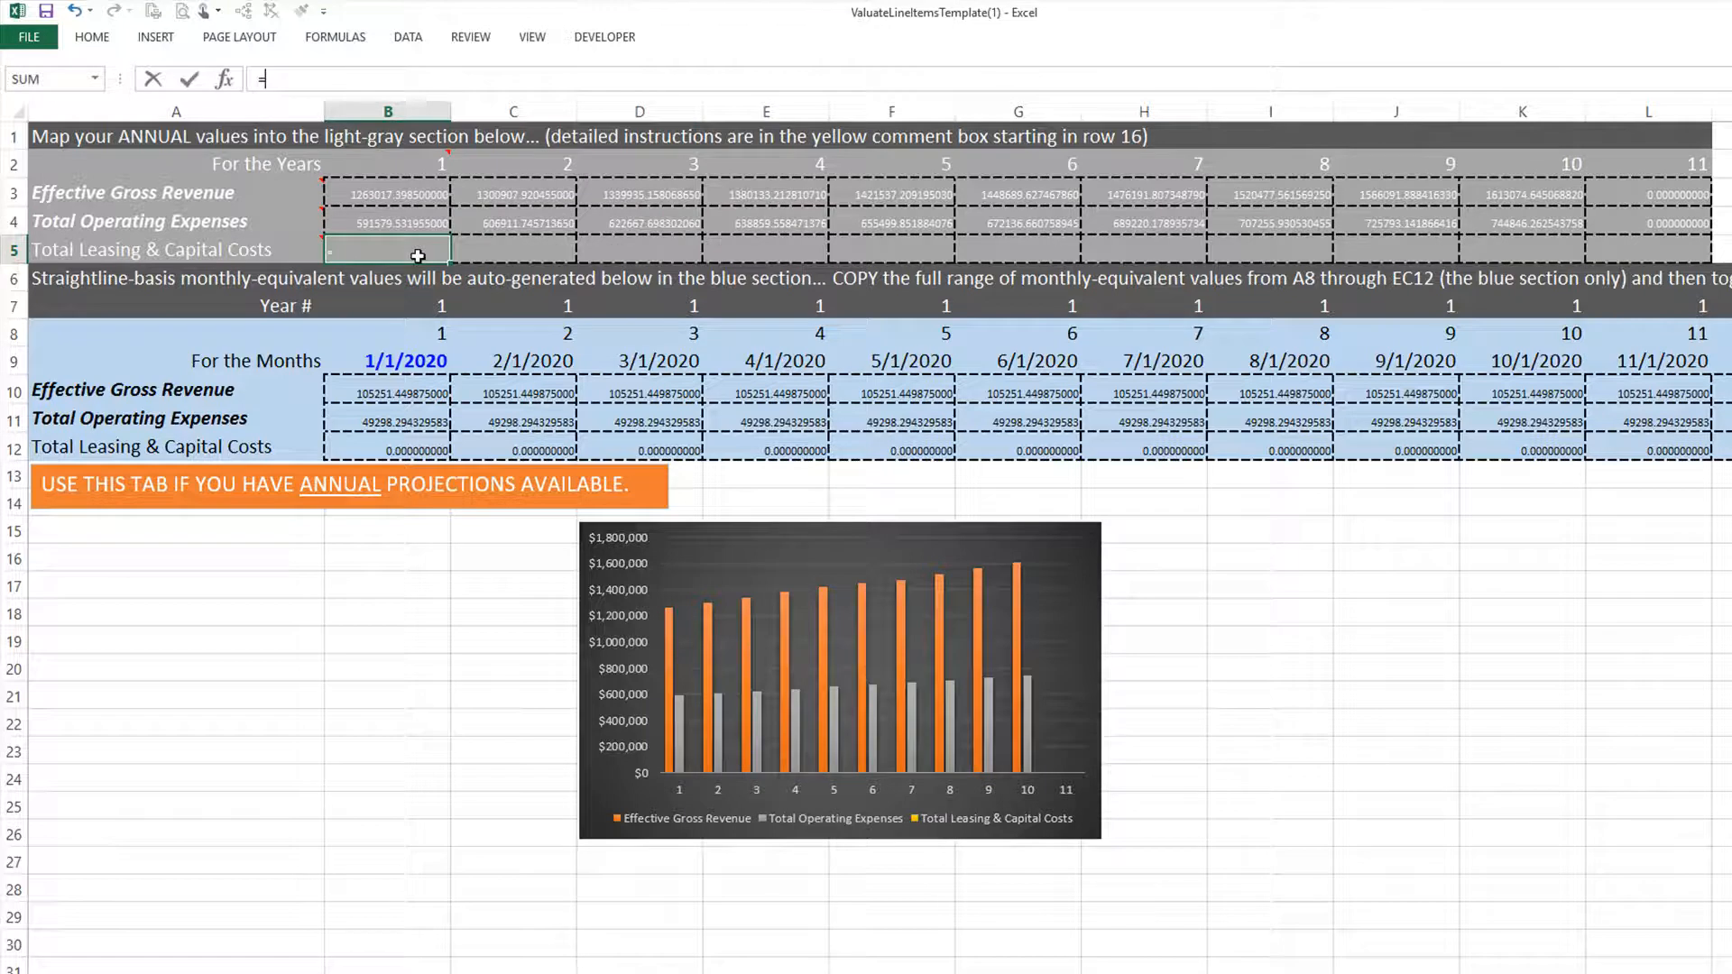
{"action": "mouse_move", "coordinate": [599, 973]}
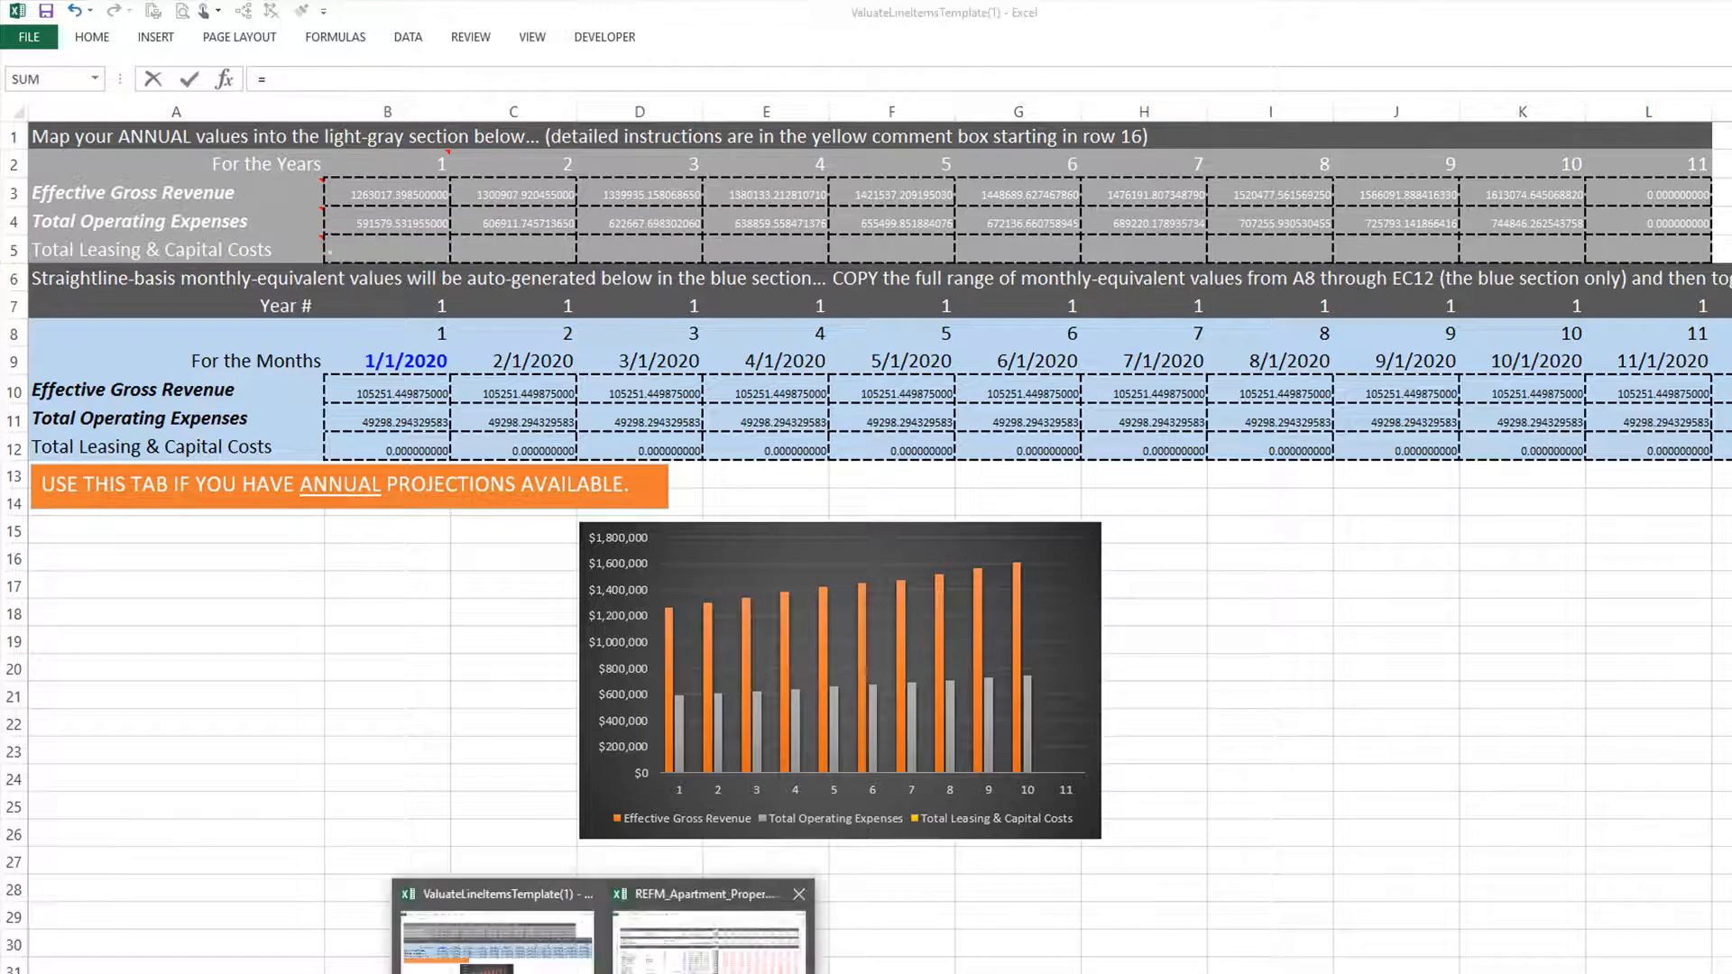
{"action": "left_click", "coordinate": [710, 926]}
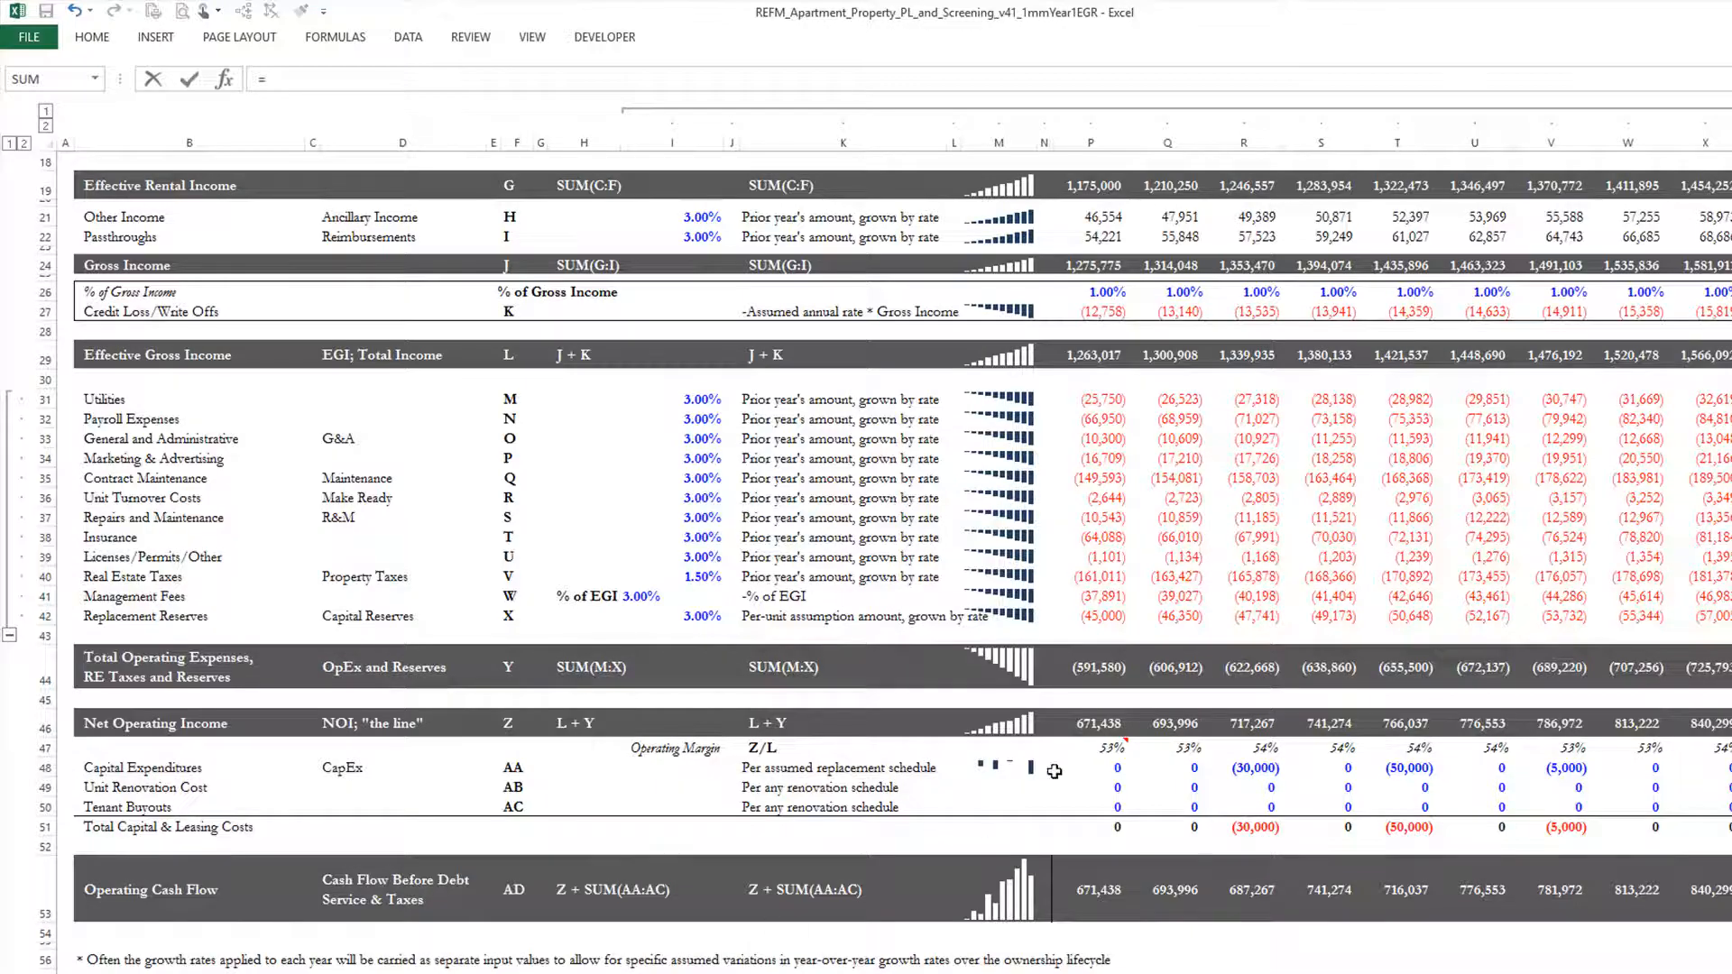
{"action": "left_click", "coordinate": [1095, 826]}
{"action": "key", "text": "Return"}
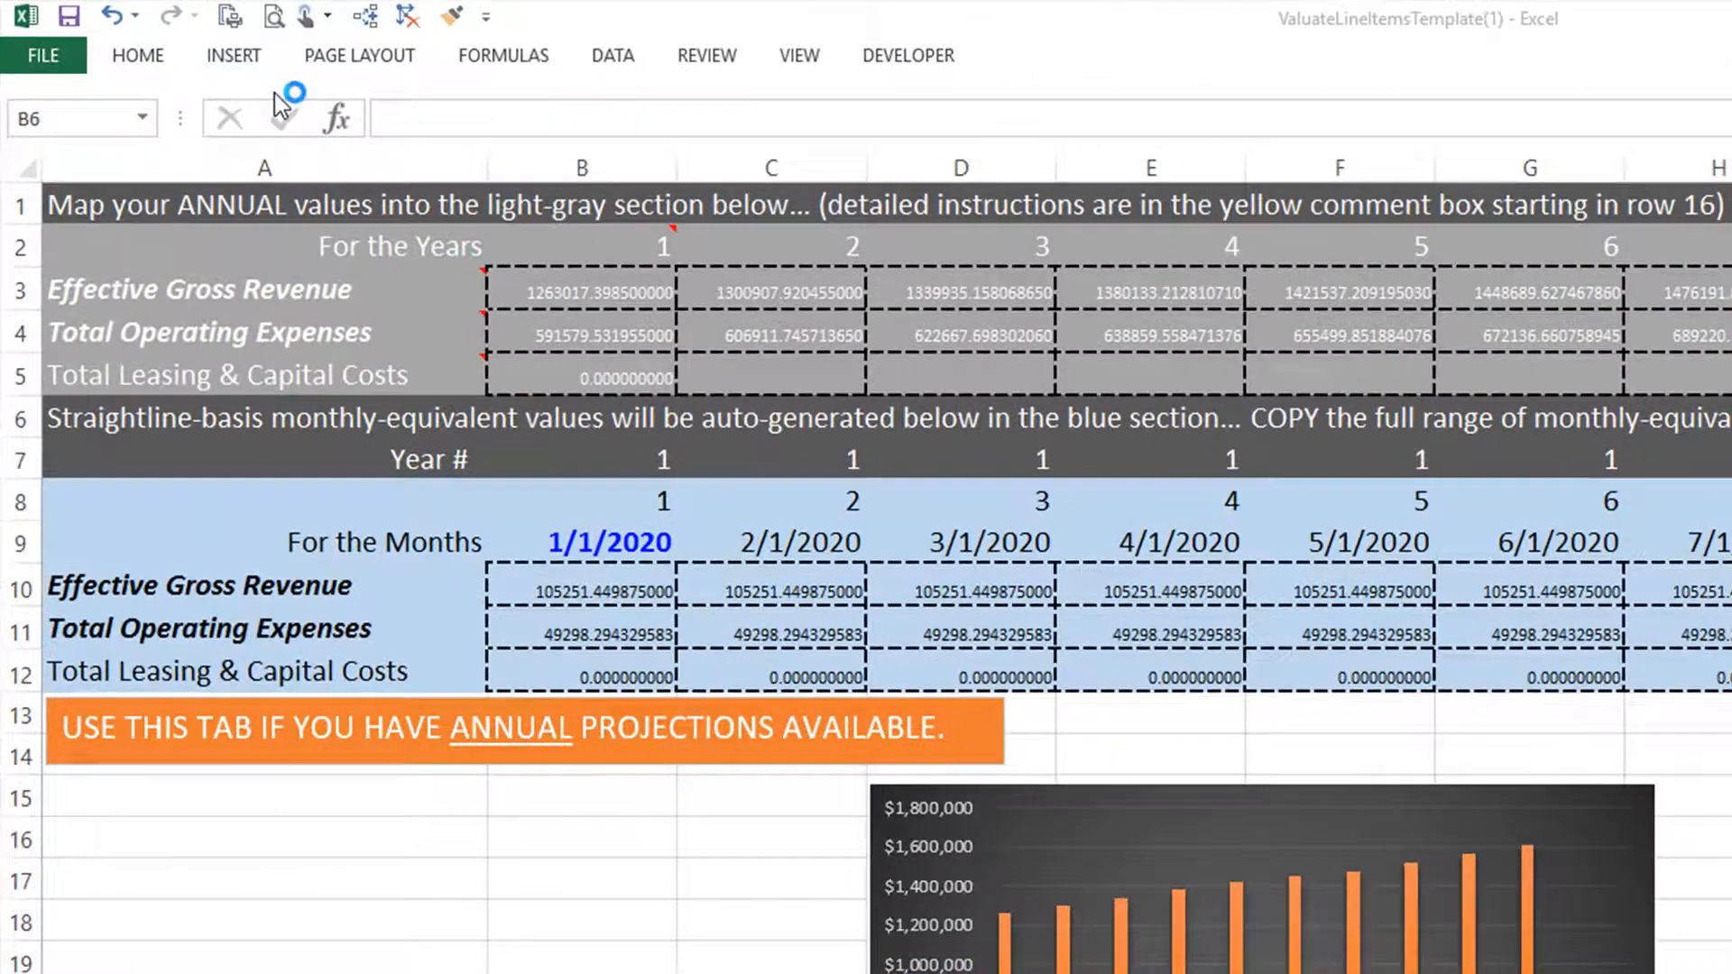
Step: Negate the Year 1 Total Leasing & Capital Costs formula in B5 and make its reference fully relative, so it ends in P51
{"action": "left_click", "coordinate": [541, 373]}
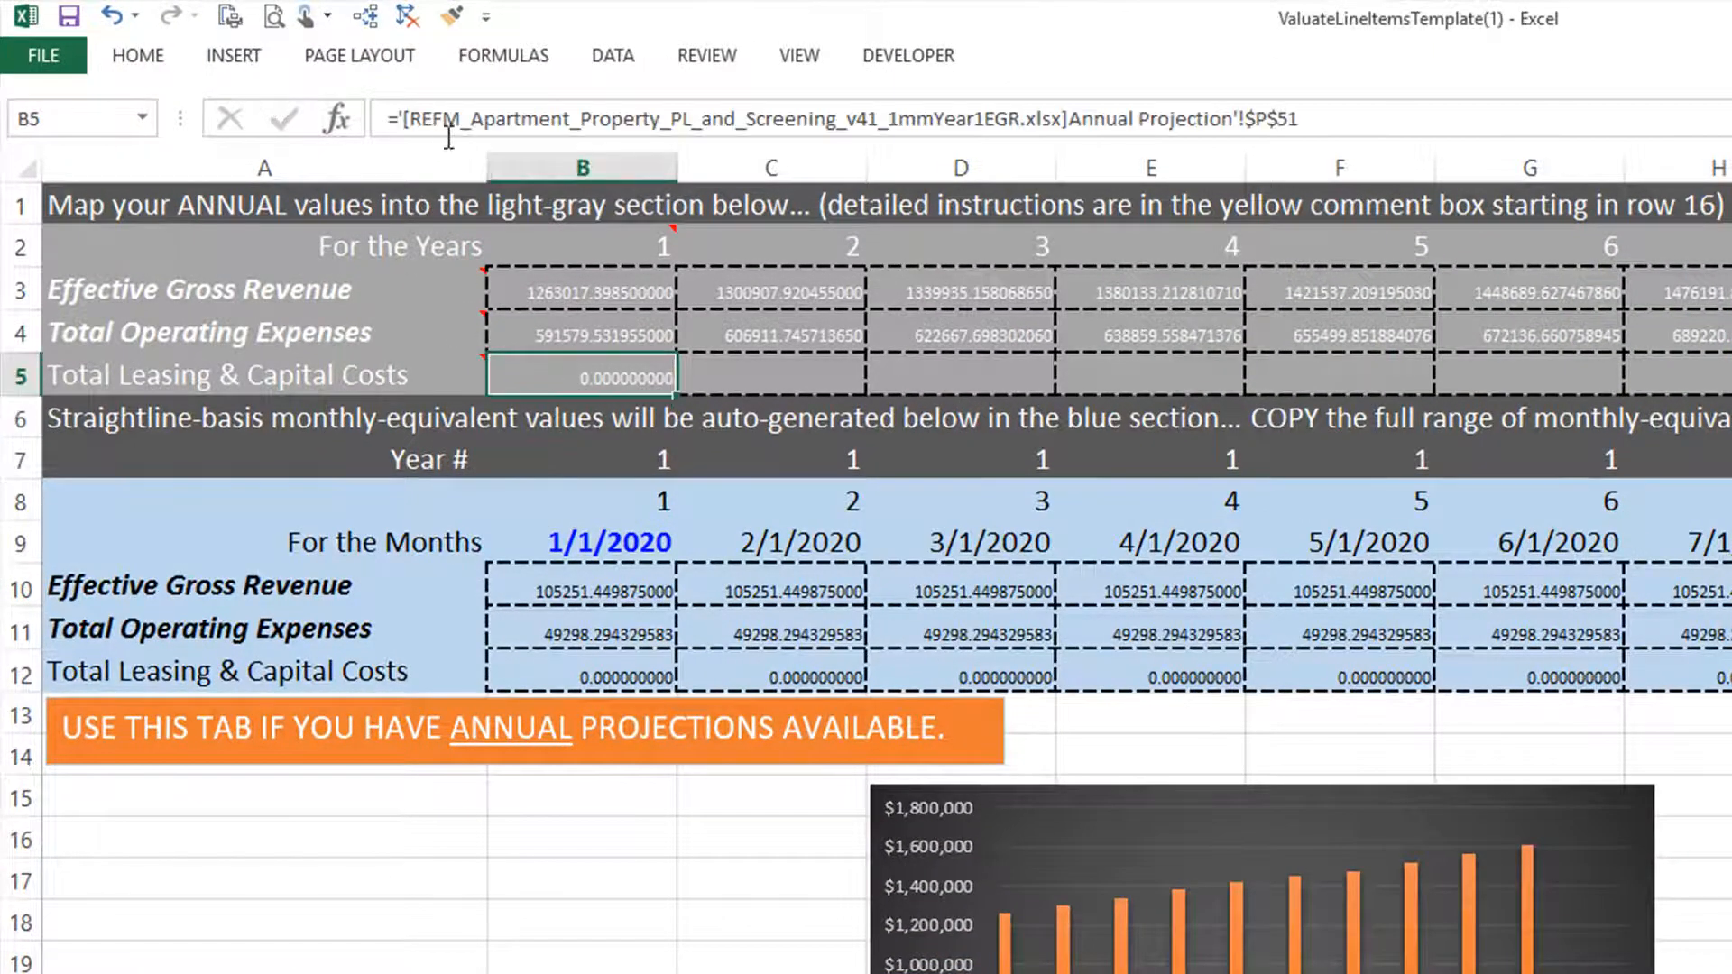
{"action": "left_click", "coordinate": [407, 119]}
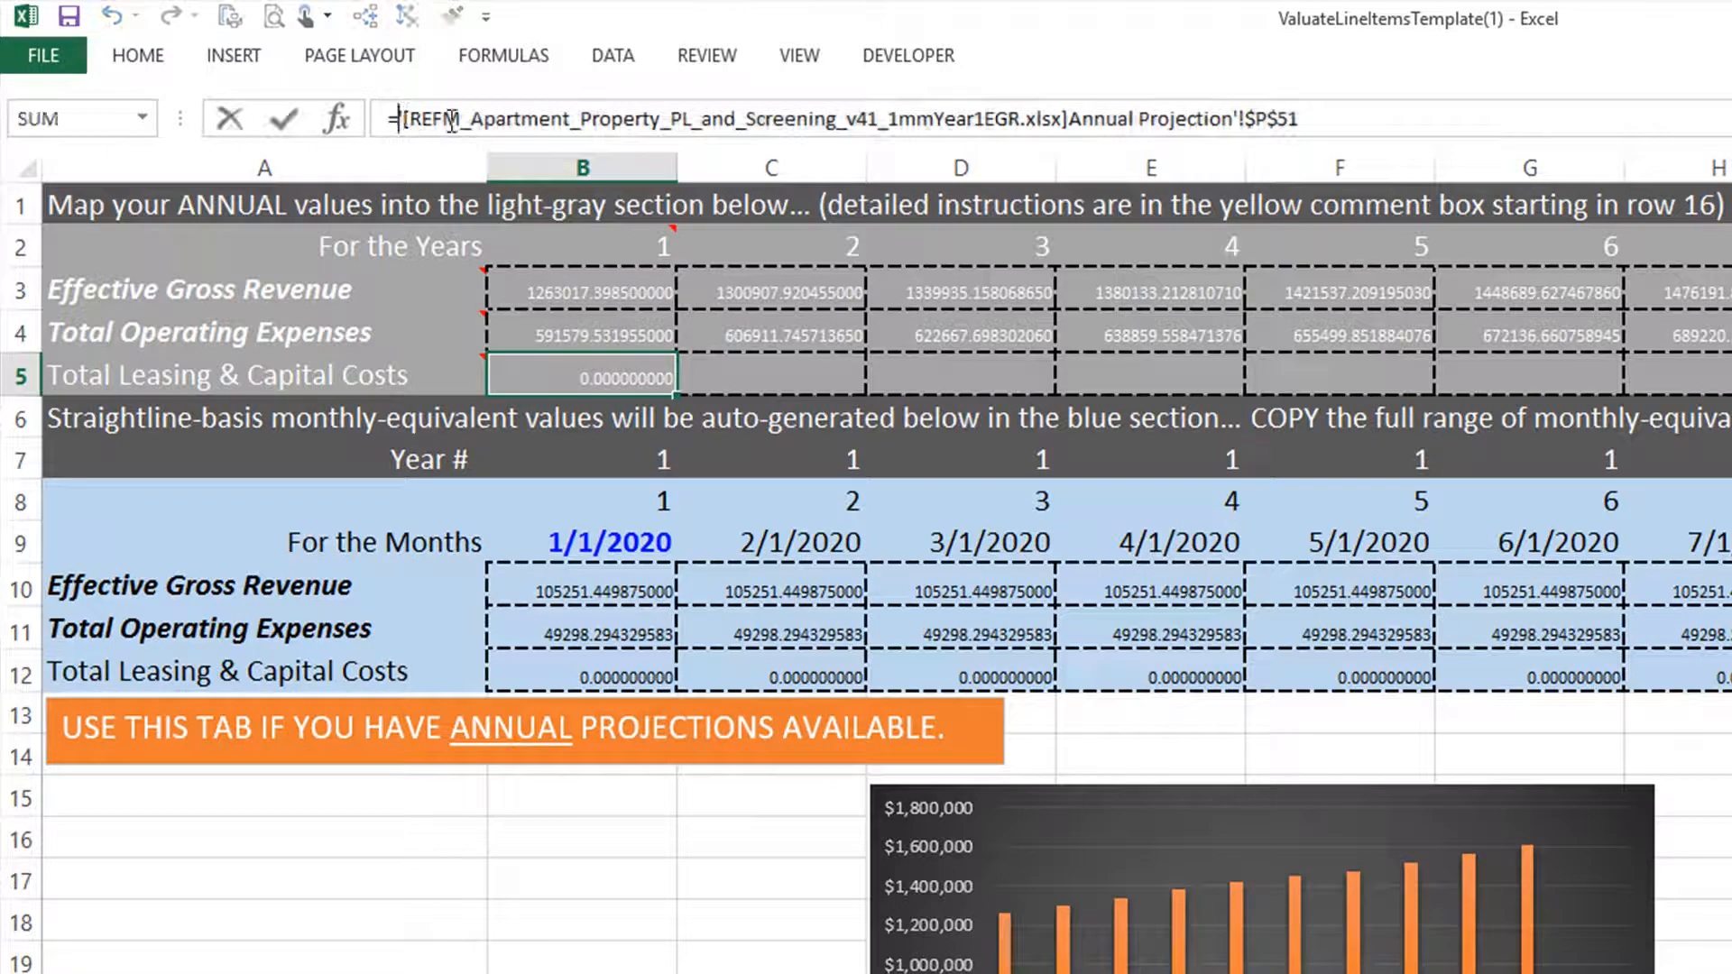
{"action": "type", "text": "-"}
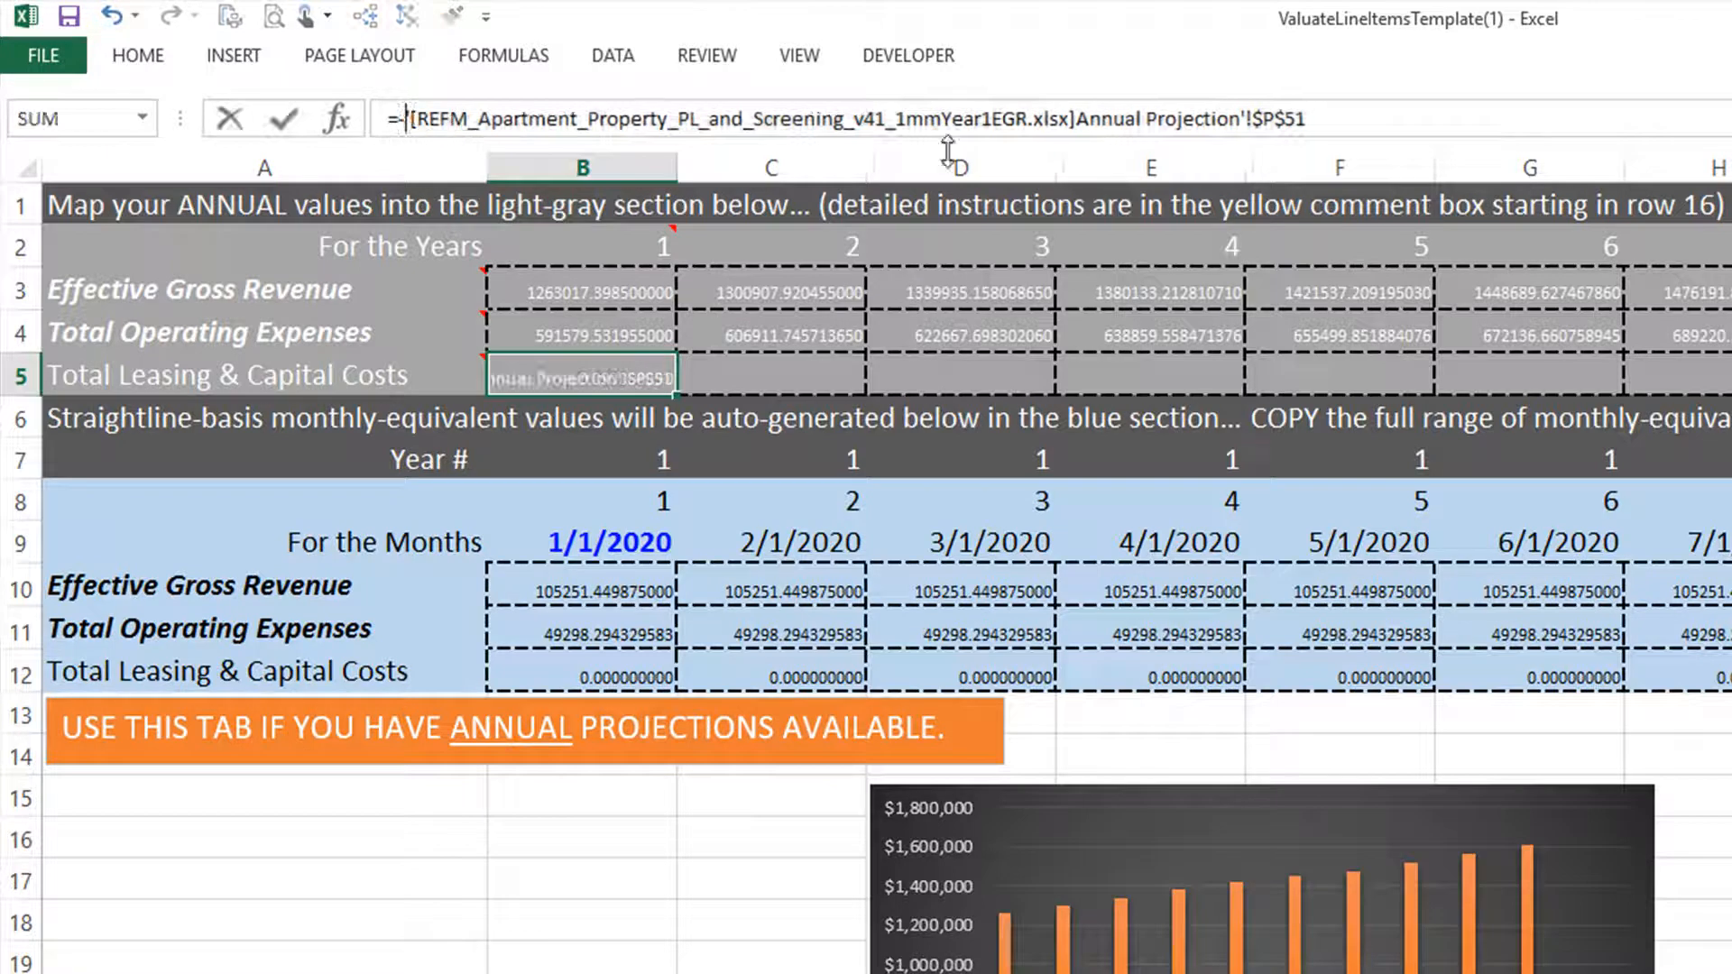
{"action": "left_click", "coordinate": [1266, 119]}
{"action": "key", "text": "BackSpace"}
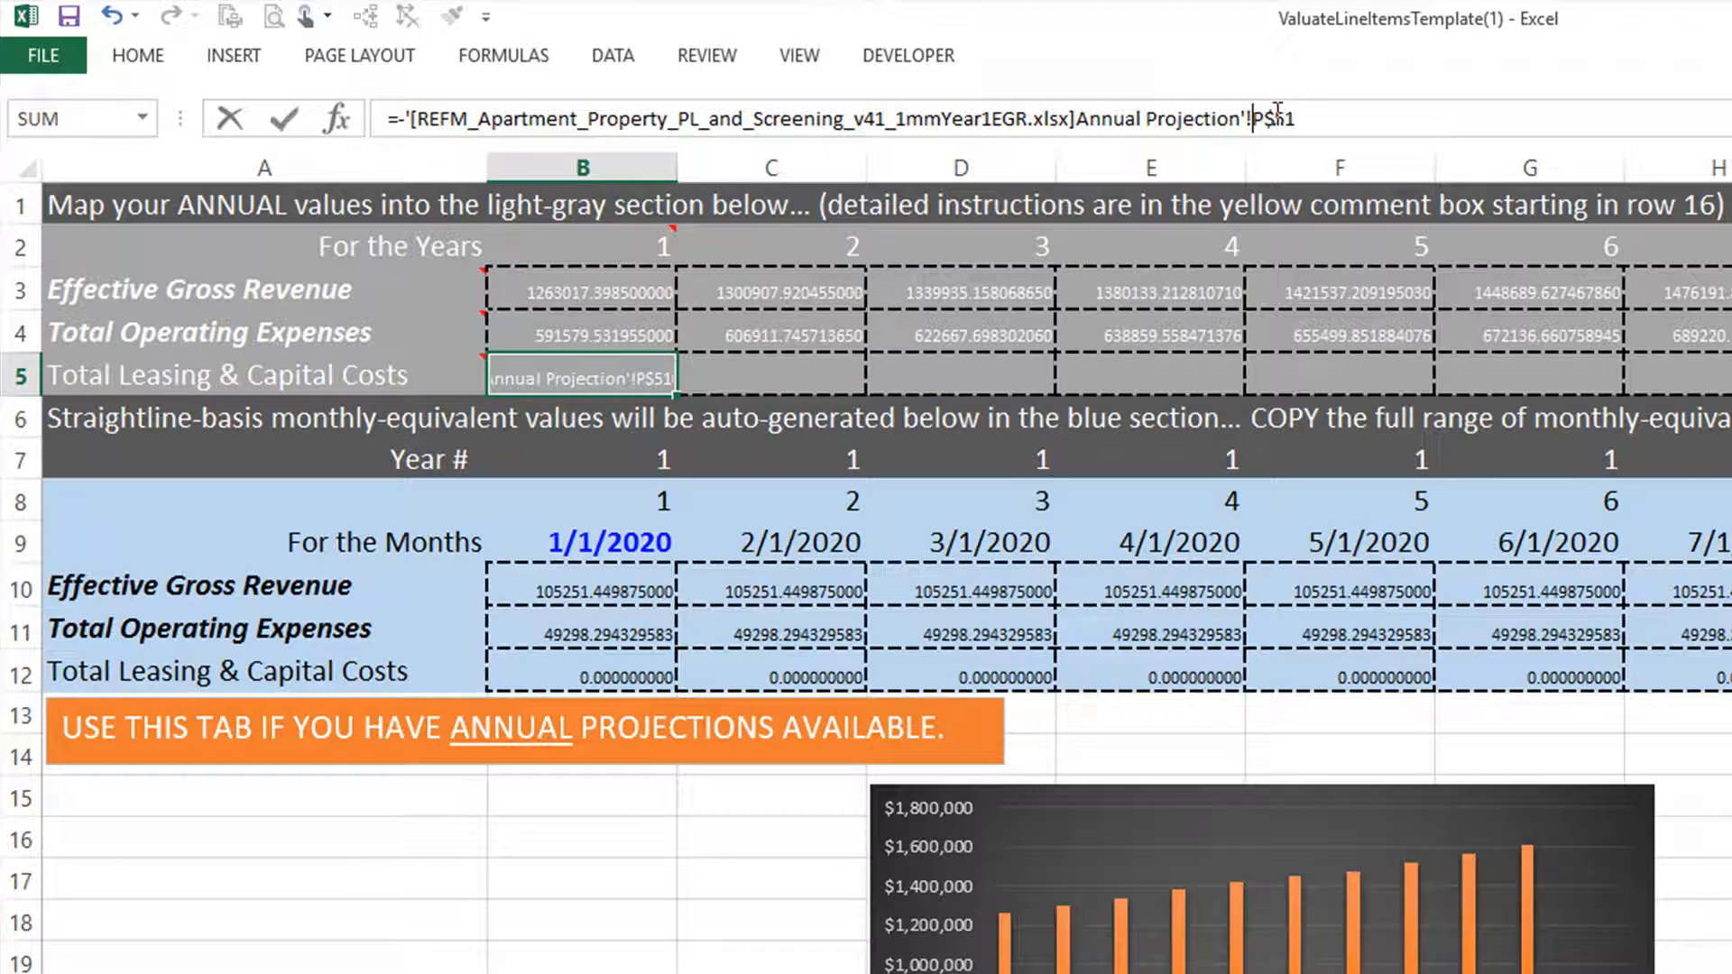
{"action": "key", "text": "Return"}
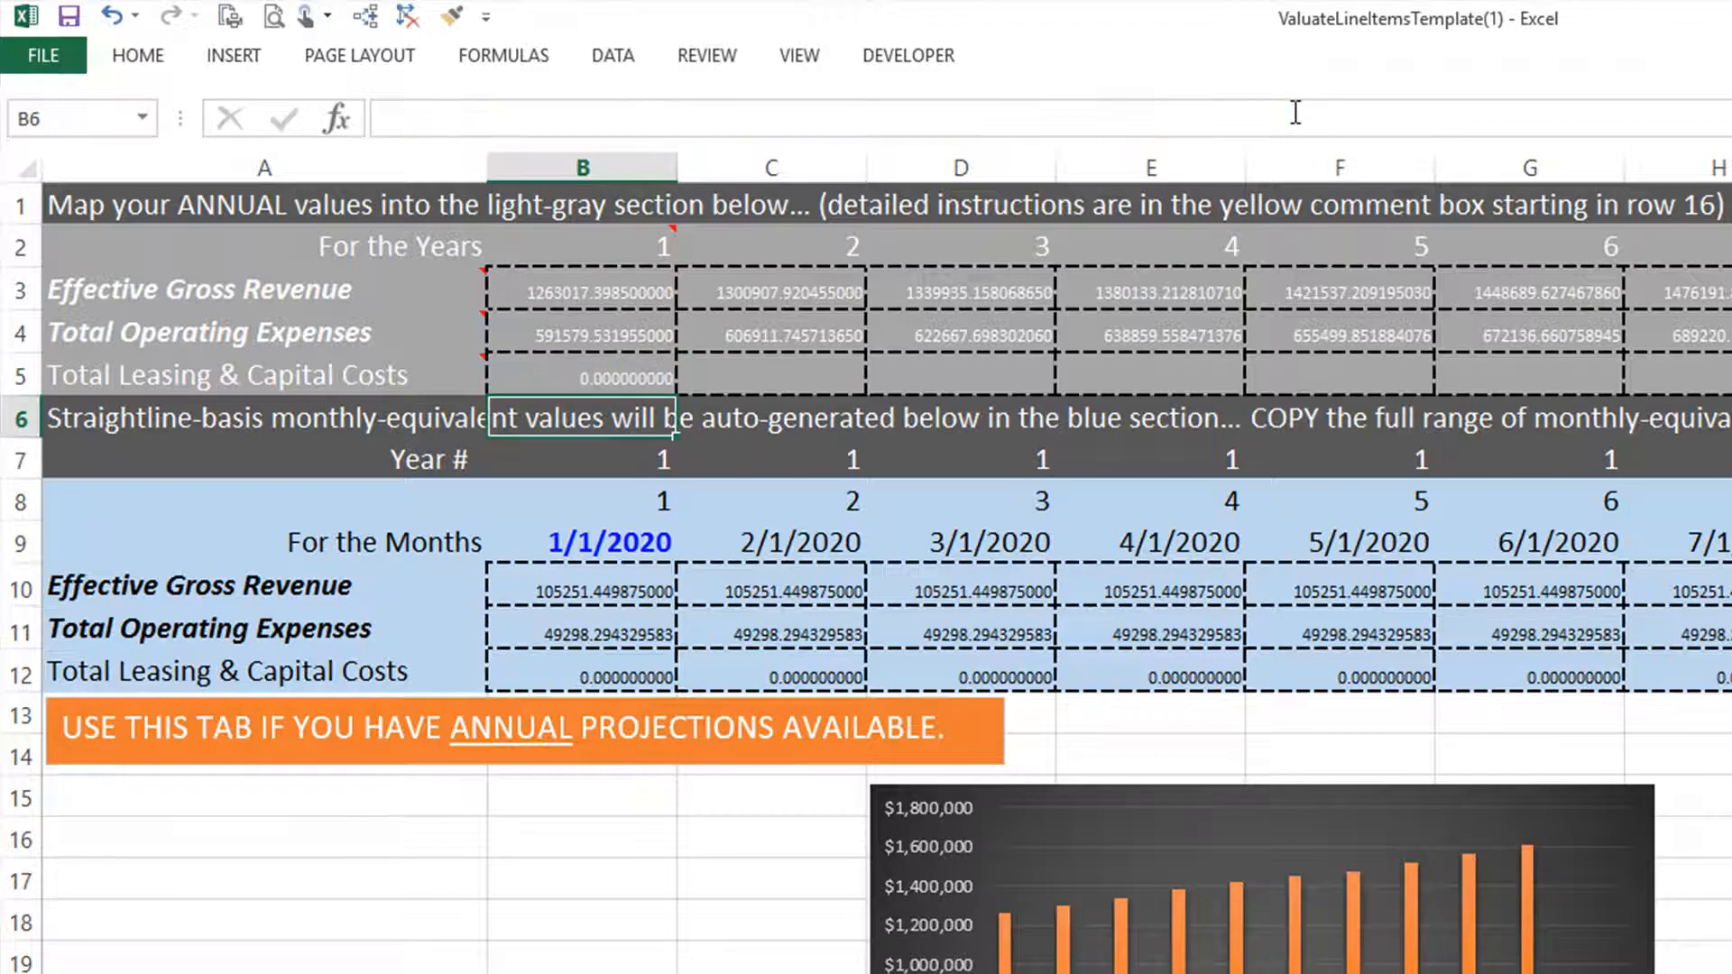
Step: Copy the Total Leasing & Capital Costs formula from Year 1 across through Year 11, B5 to L5
{"action": "key", "text": "Up"}
{"action": "key", "text": "ctrl+c"}
{"action": "key", "text": "shift+Right"}
{"action": "key", "text": "shift+Right"}
{"action": "key", "text": "shift+Right"}
{"action": "key", "text": "shift+Right"}
{"action": "key", "text": "shift+Right"}
{"action": "key", "text": "shift+Right"}
{"action": "key", "text": "shift+Right"}
{"action": "key", "text": "shift+Right"}
{"action": "key", "text": "shift+Right"}
{"action": "key", "text": "shift+Right"}
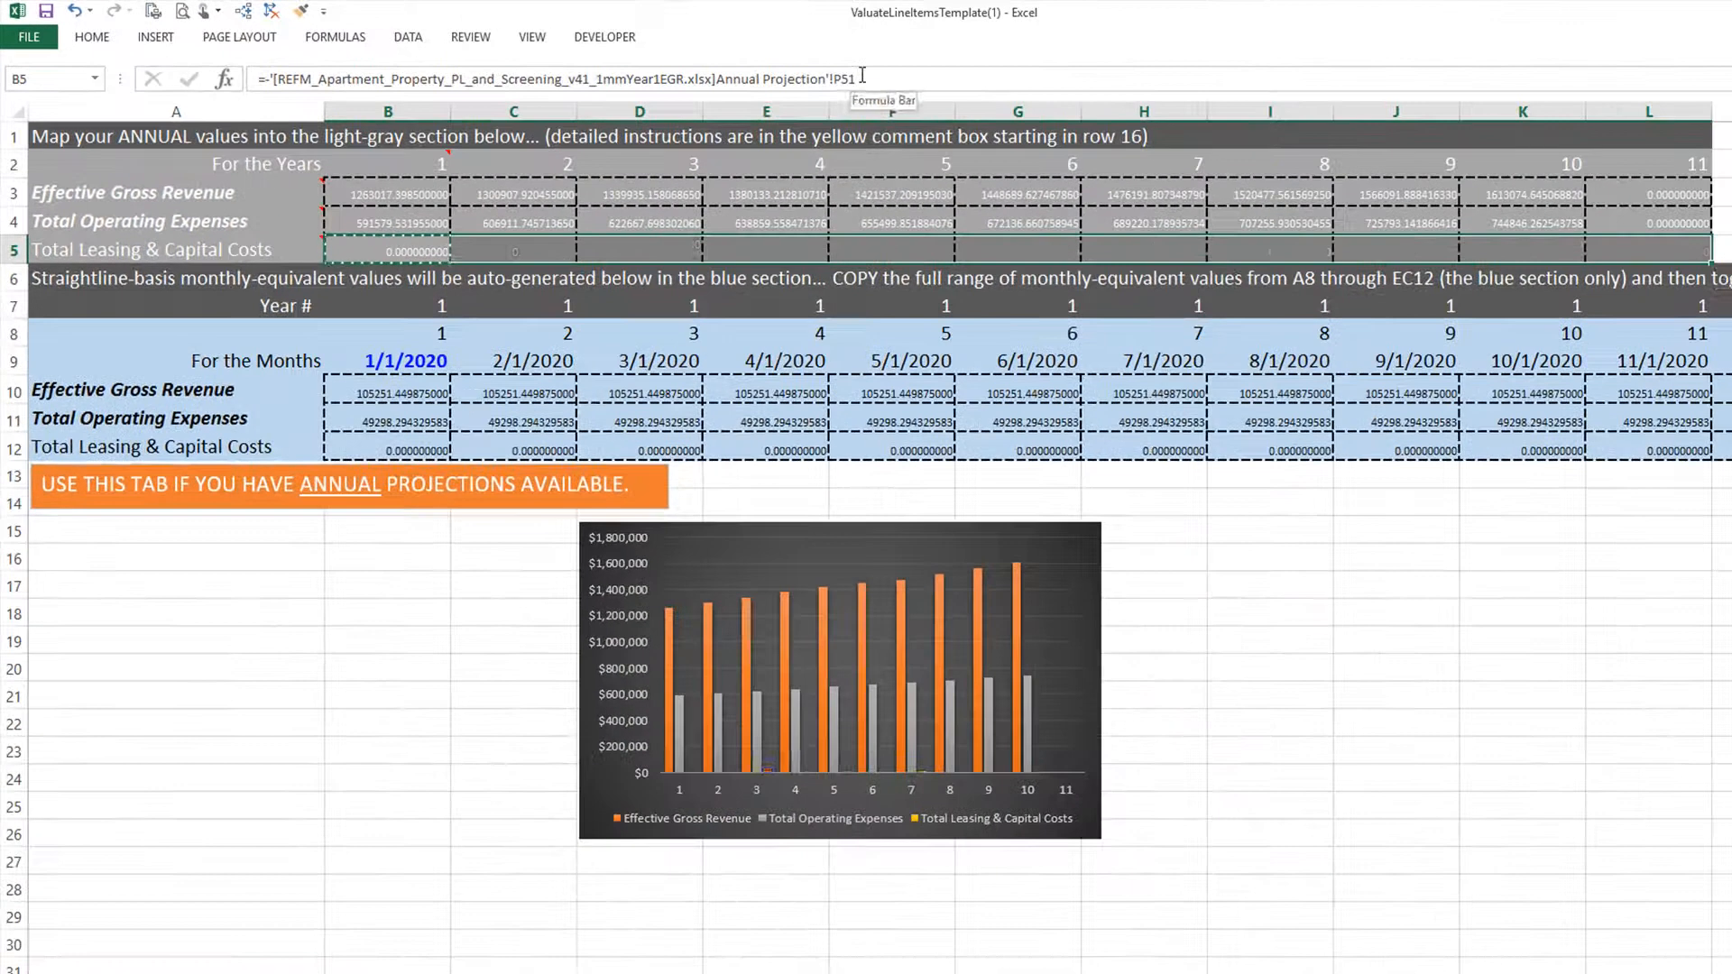
{"action": "key", "text": "ctrl+v"}
{"action": "key", "text": "Escape"}
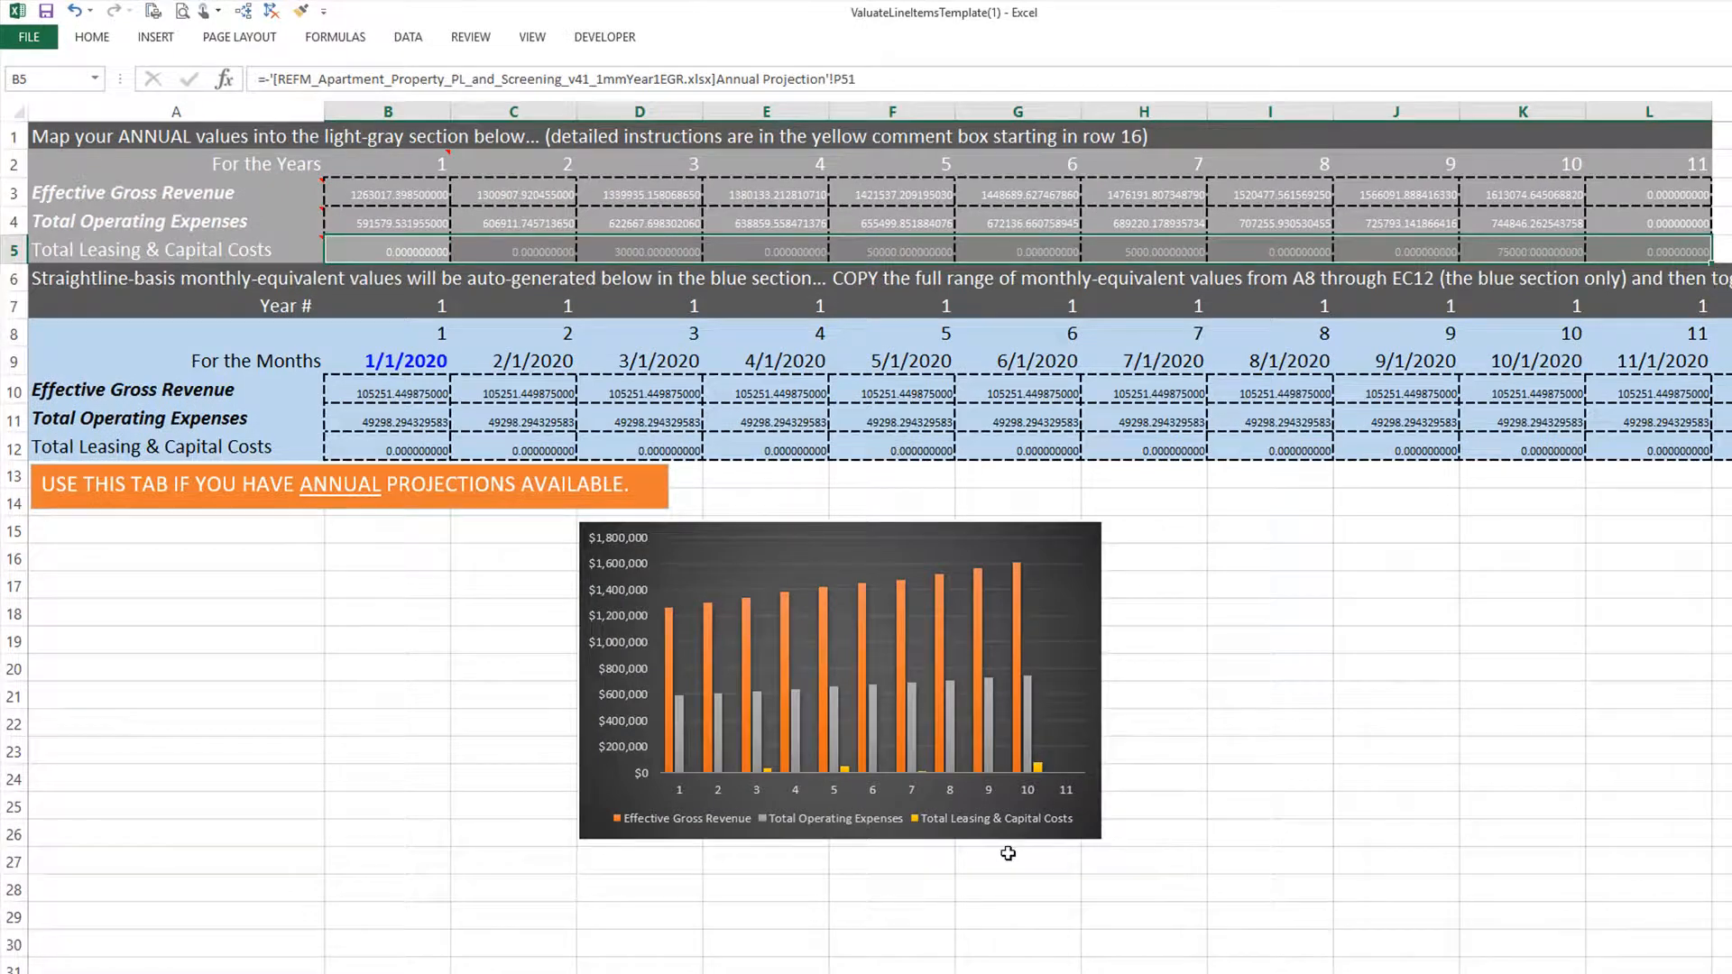
Step: Copy the full blue section of monthly-equivalent values, from A8 through EC12
{"action": "left_click_drag", "start_coordinate": [101, 330], "coordinate": [117, 449]}
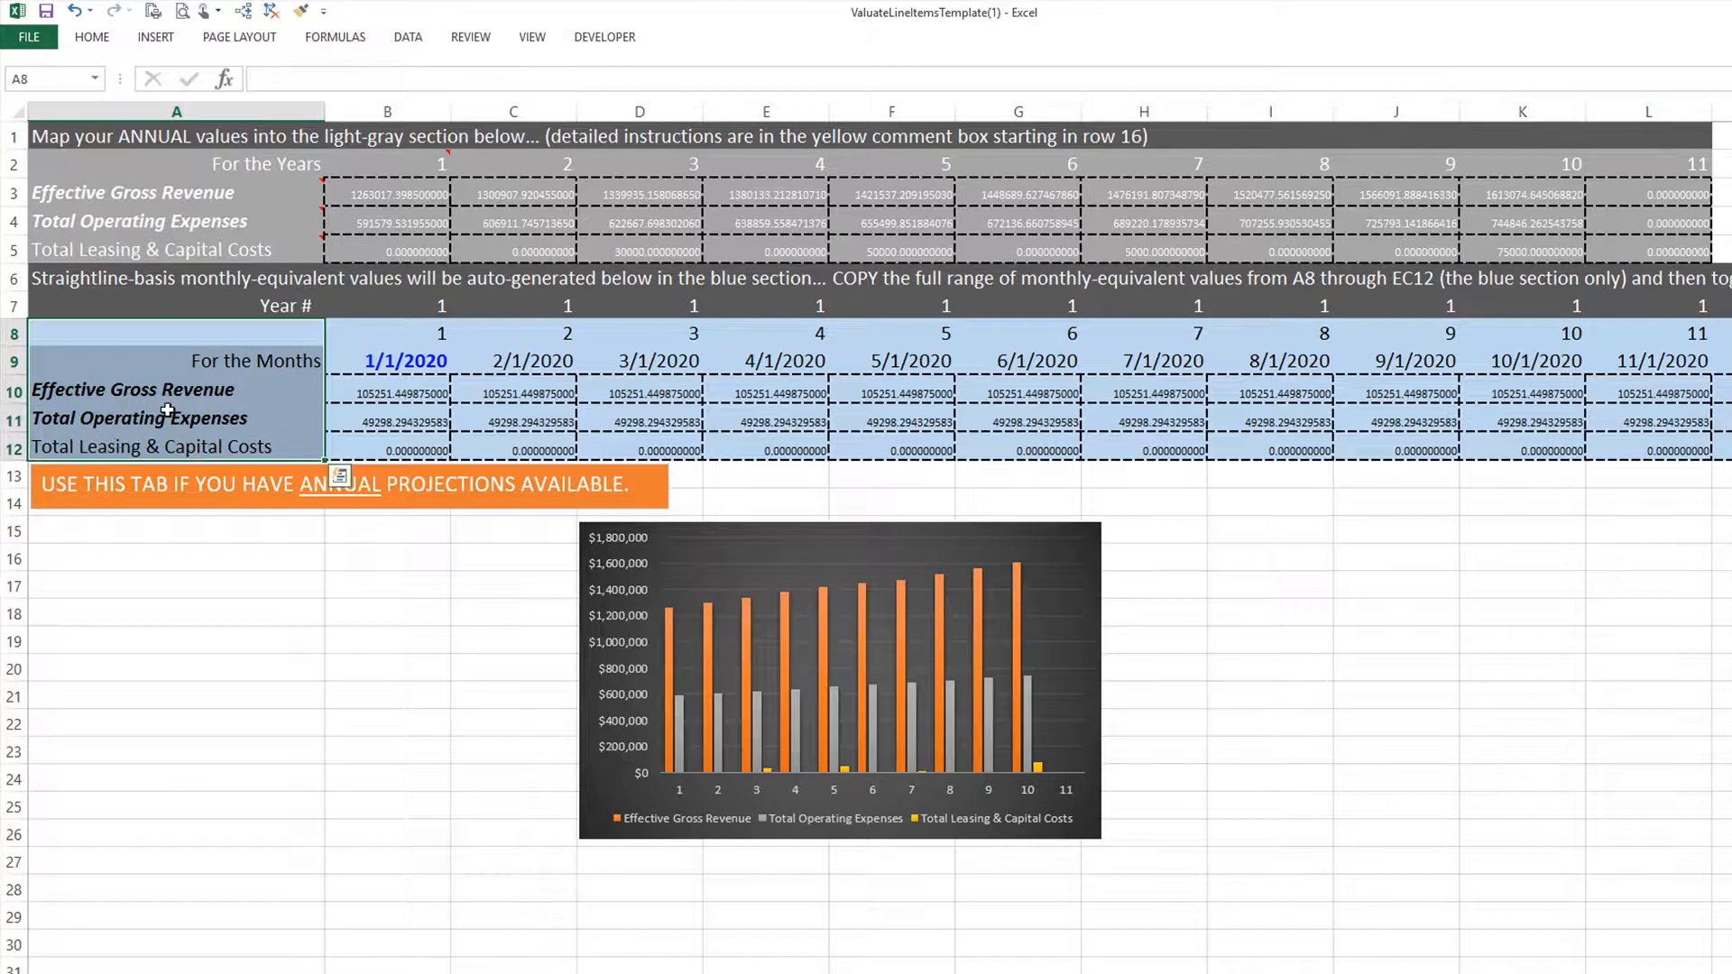
{"action": "key", "text": "shift+Right"}
{"action": "key", "text": "ctrl+shift+Right"}
{"action": "key", "text": "ctrl+c"}
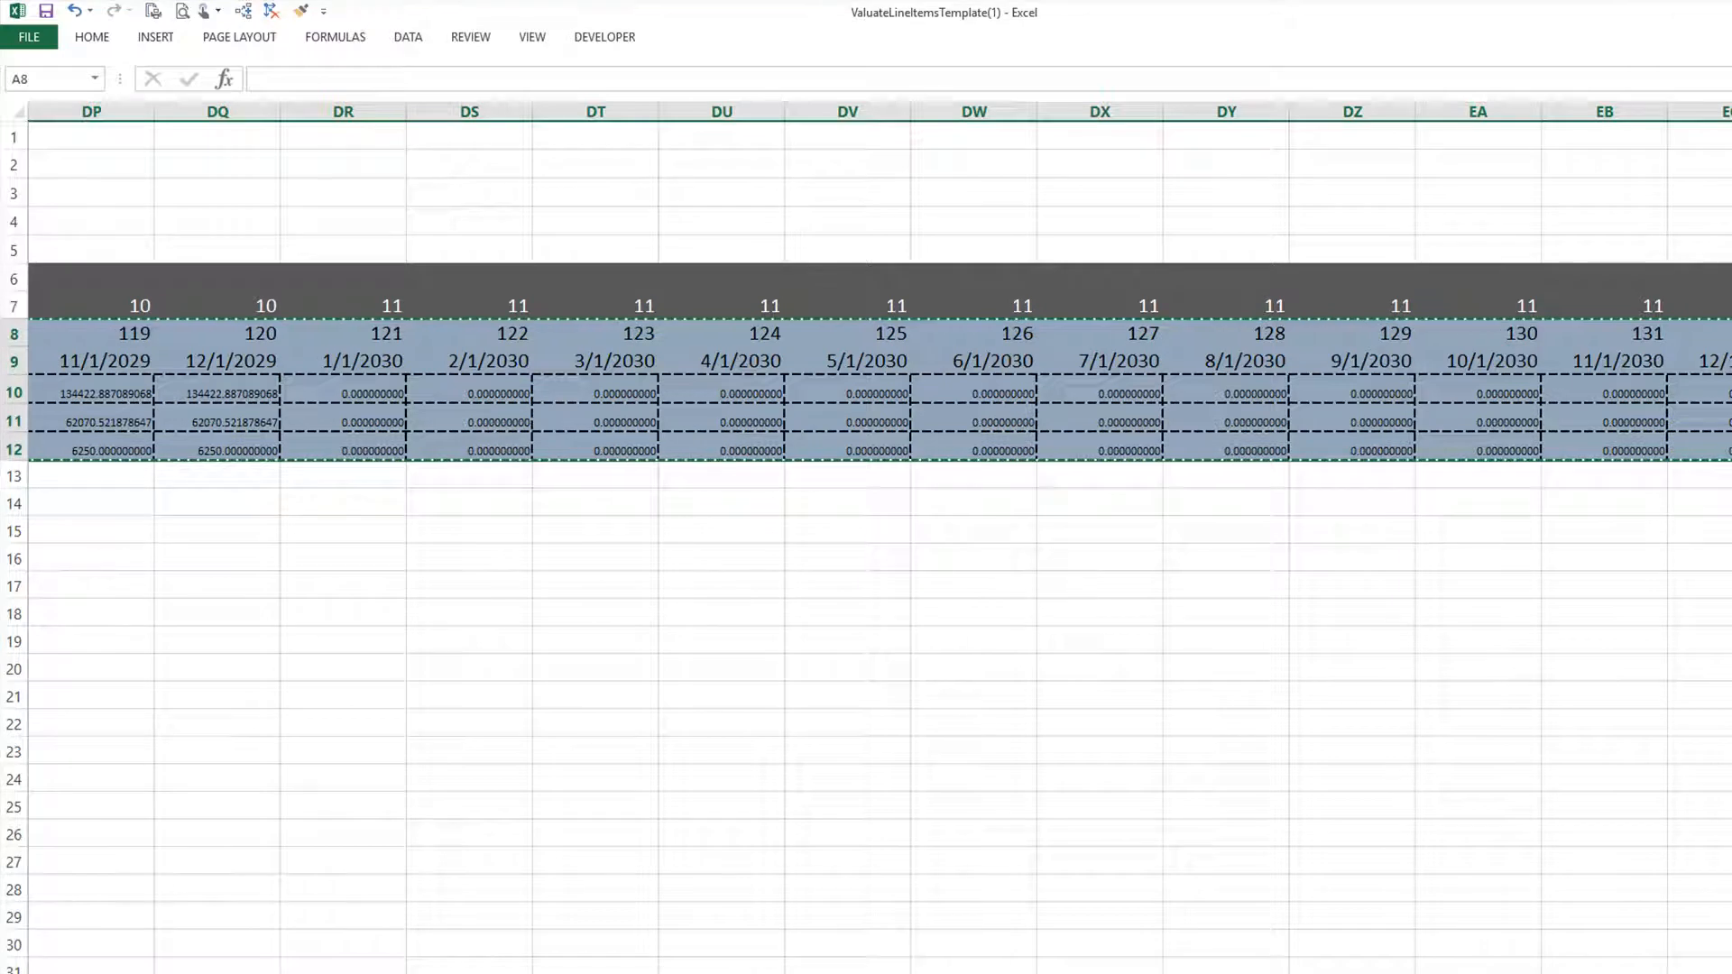
Step: Switch to Valuate in the browser and open the Cash Flows page of the Macy Tower analysis
{"action": "key", "text": "alt+Tab"}
{"action": "key", "text": "alt+Tab"}
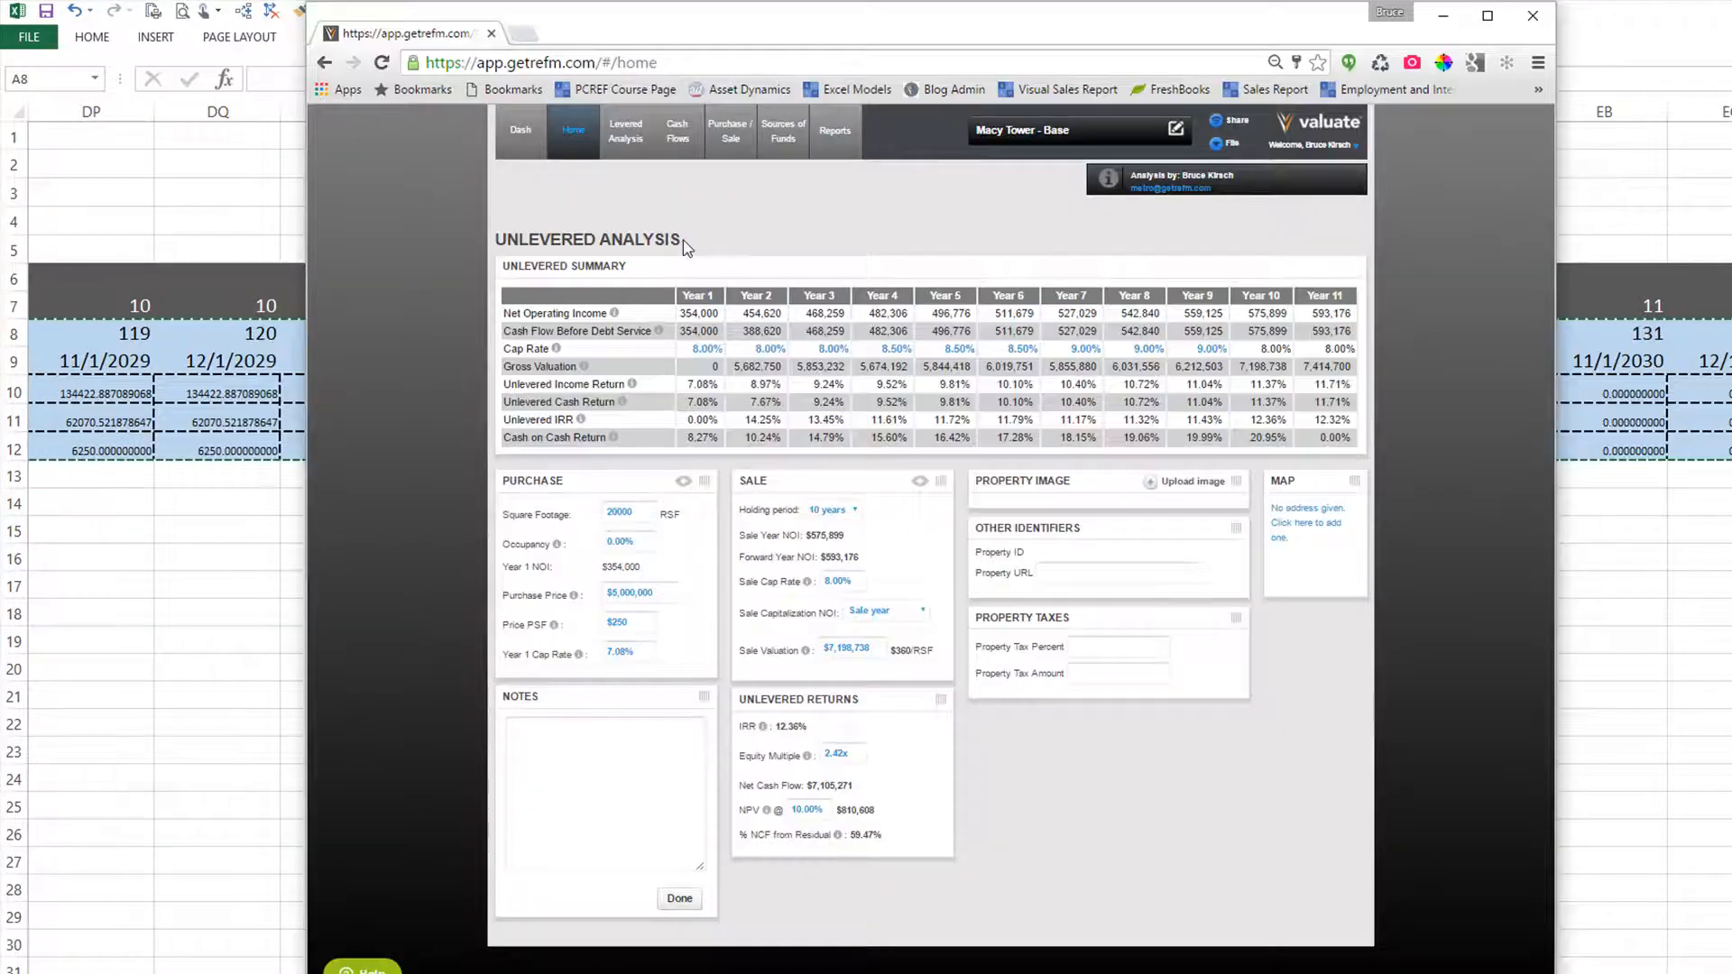
{"action": "left_click", "coordinate": [682, 137]}
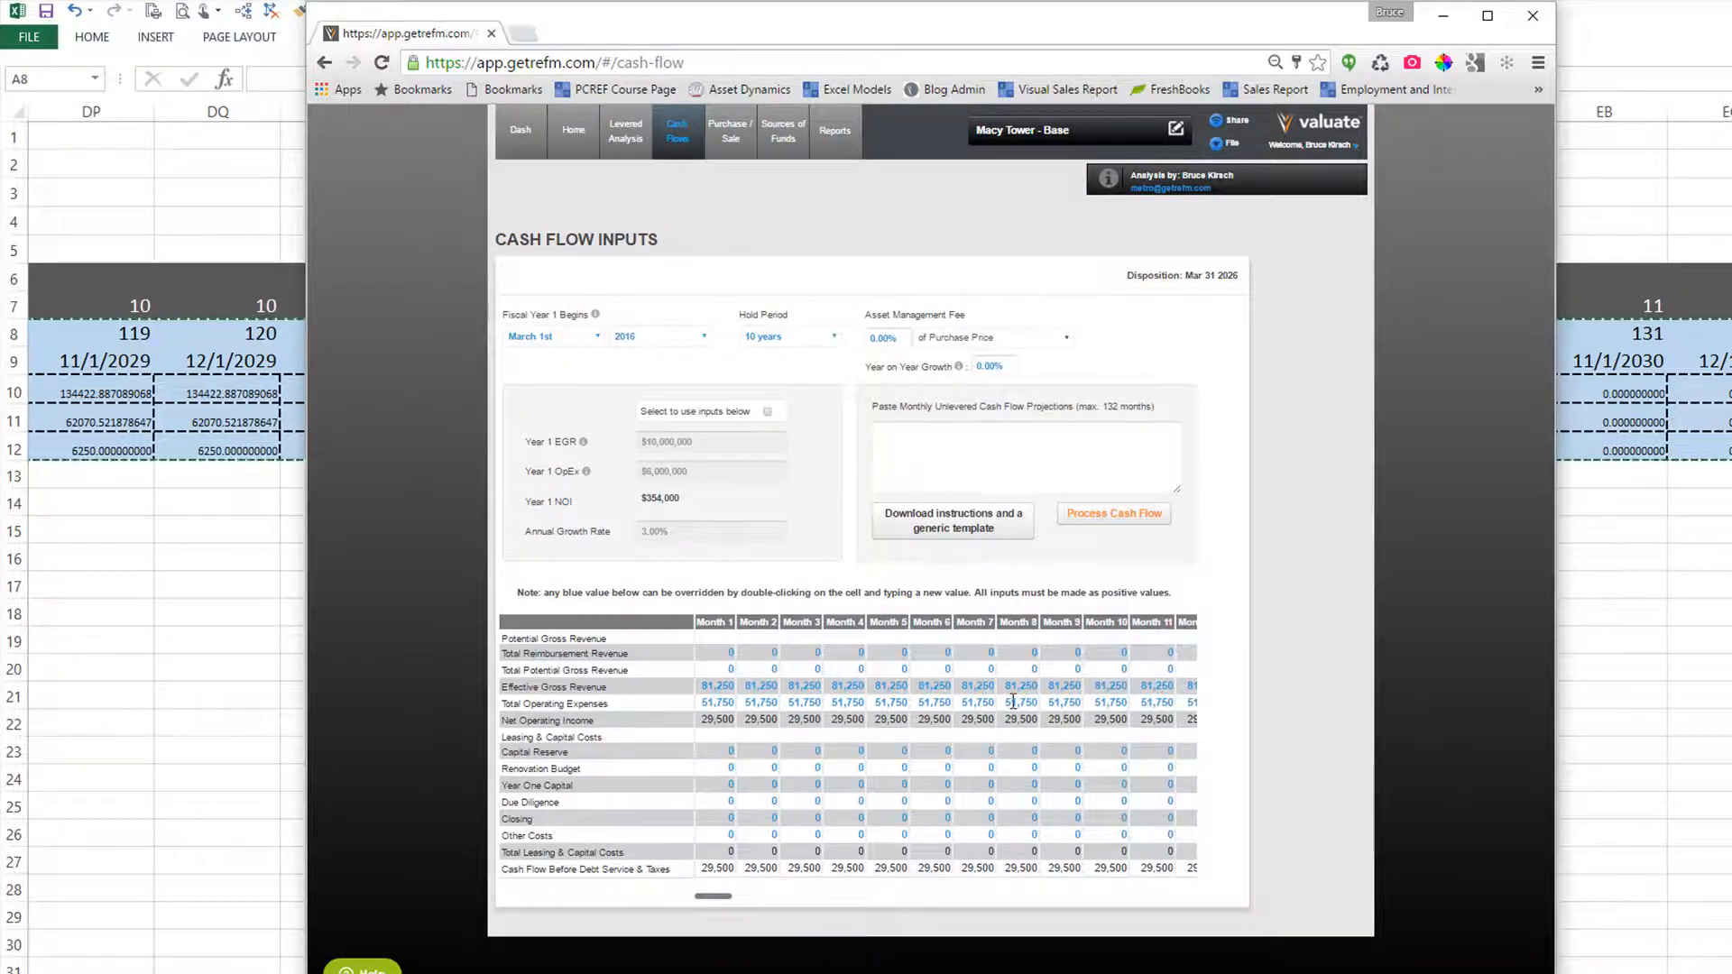
Step: Paste the copied values as the monthly unlevered cash flow projections and process the cash flow
{"action": "left_click", "coordinate": [934, 440]}
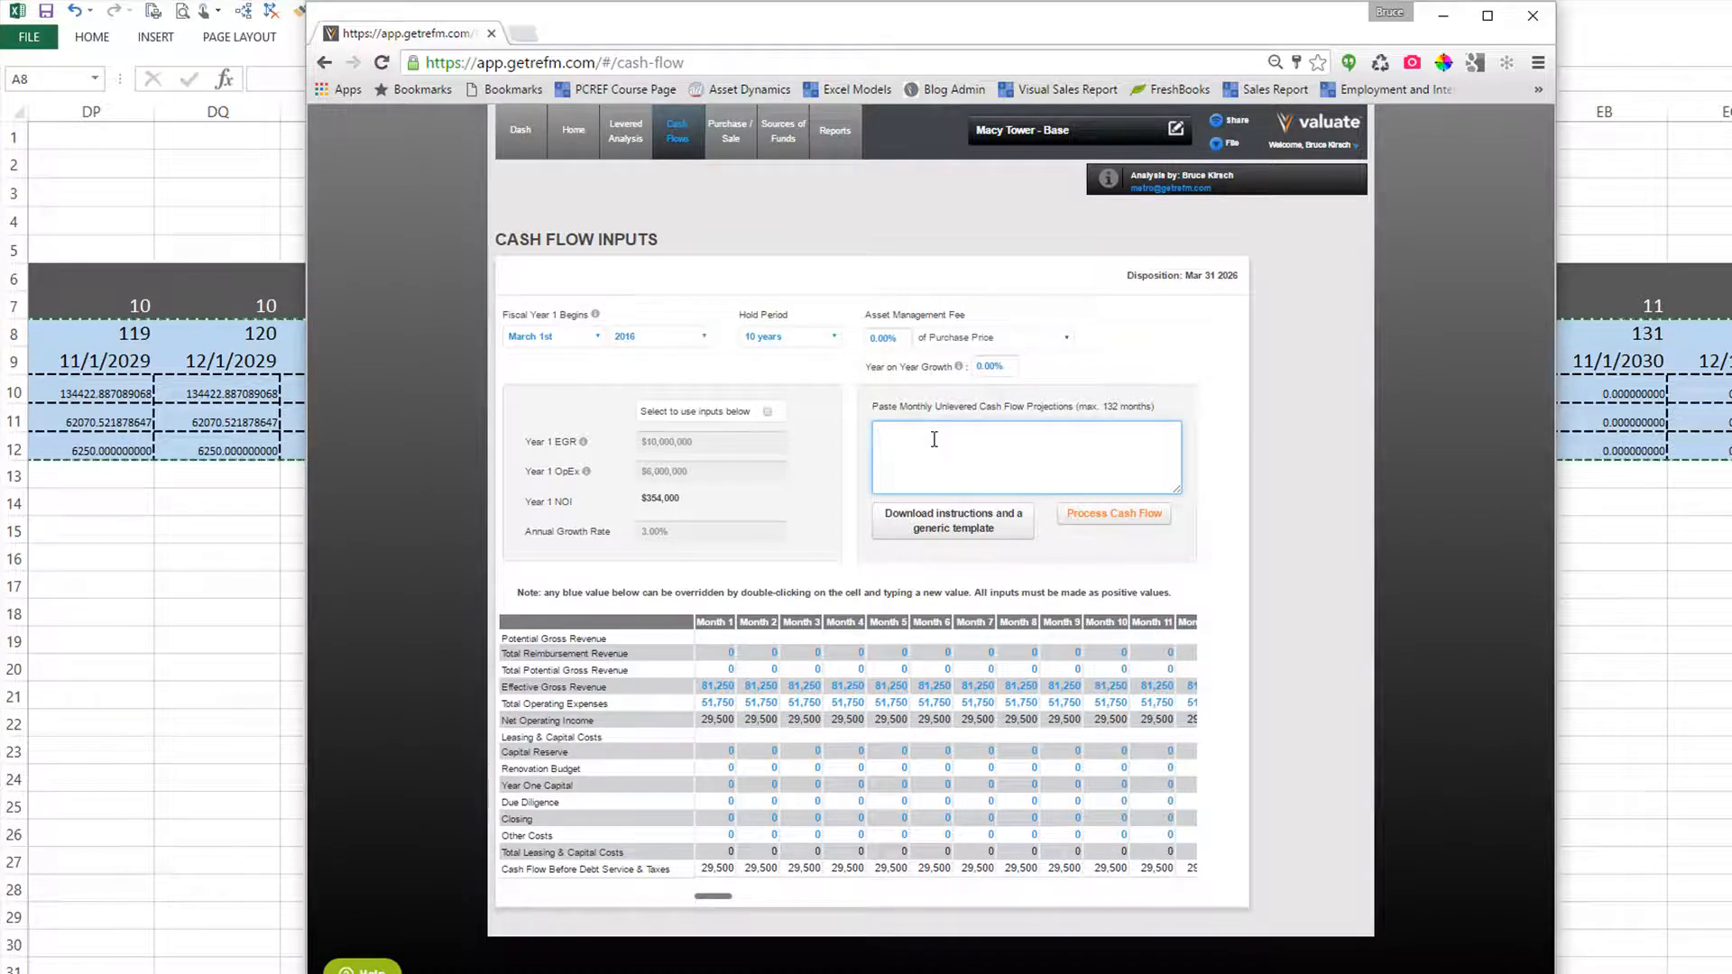
{"action": "key", "text": "ctrl+v"}
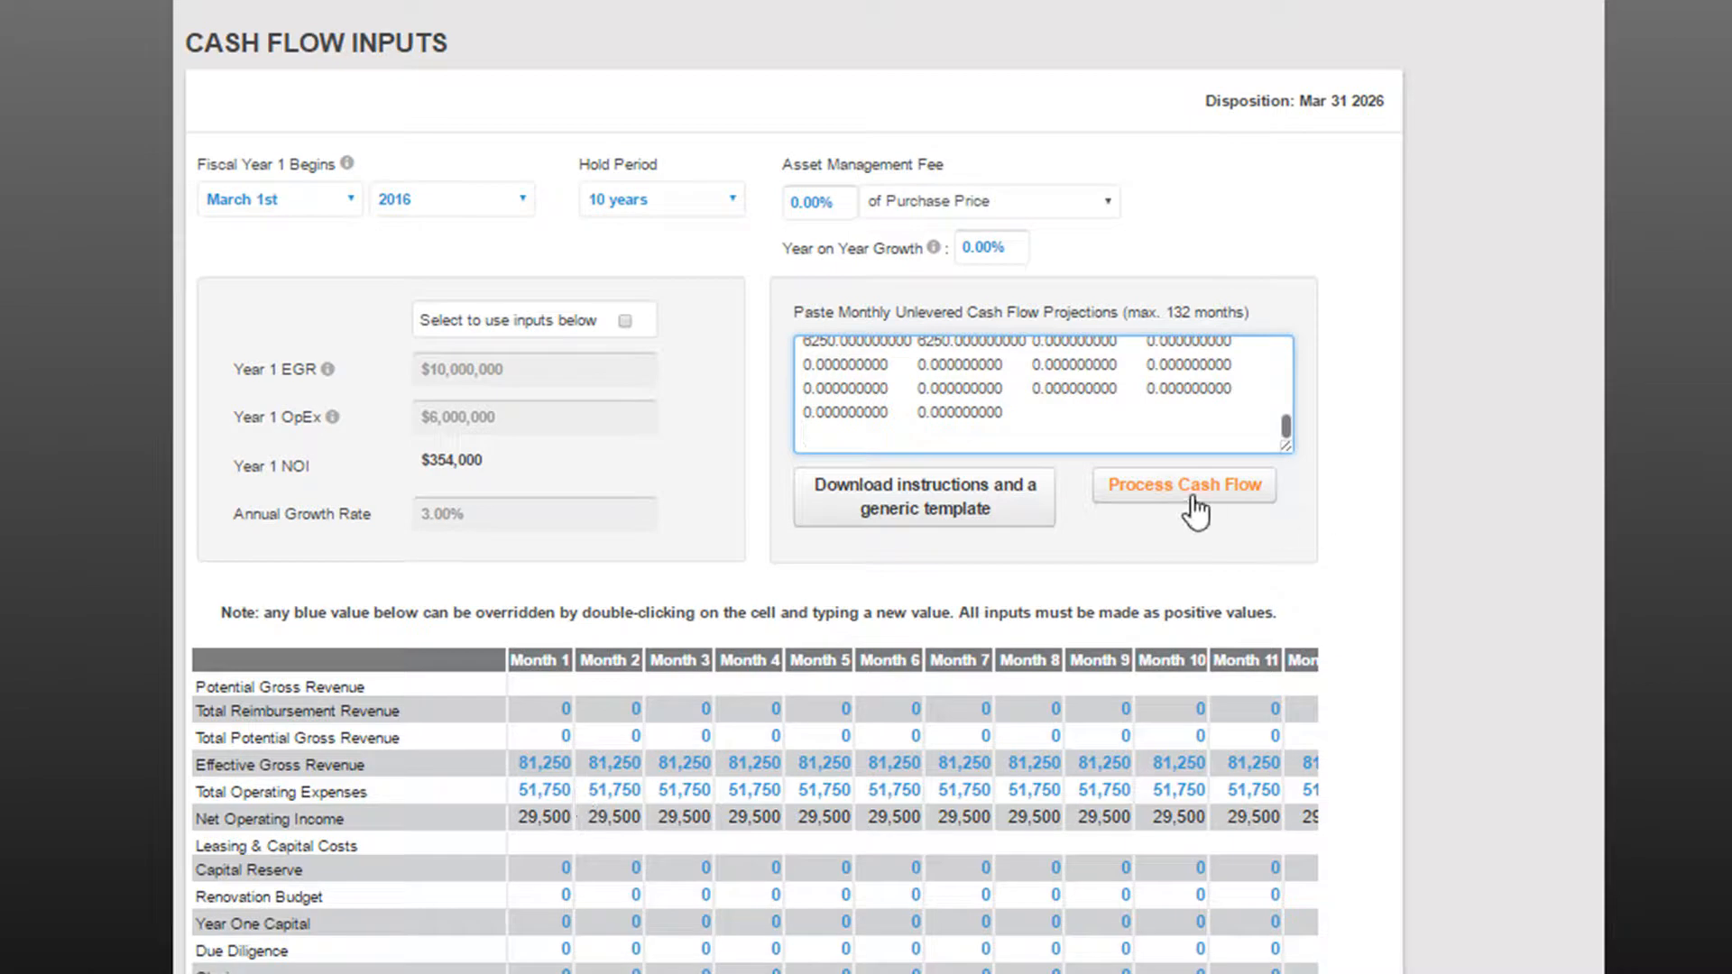
{"action": "left_click", "coordinate": [1127, 503]}
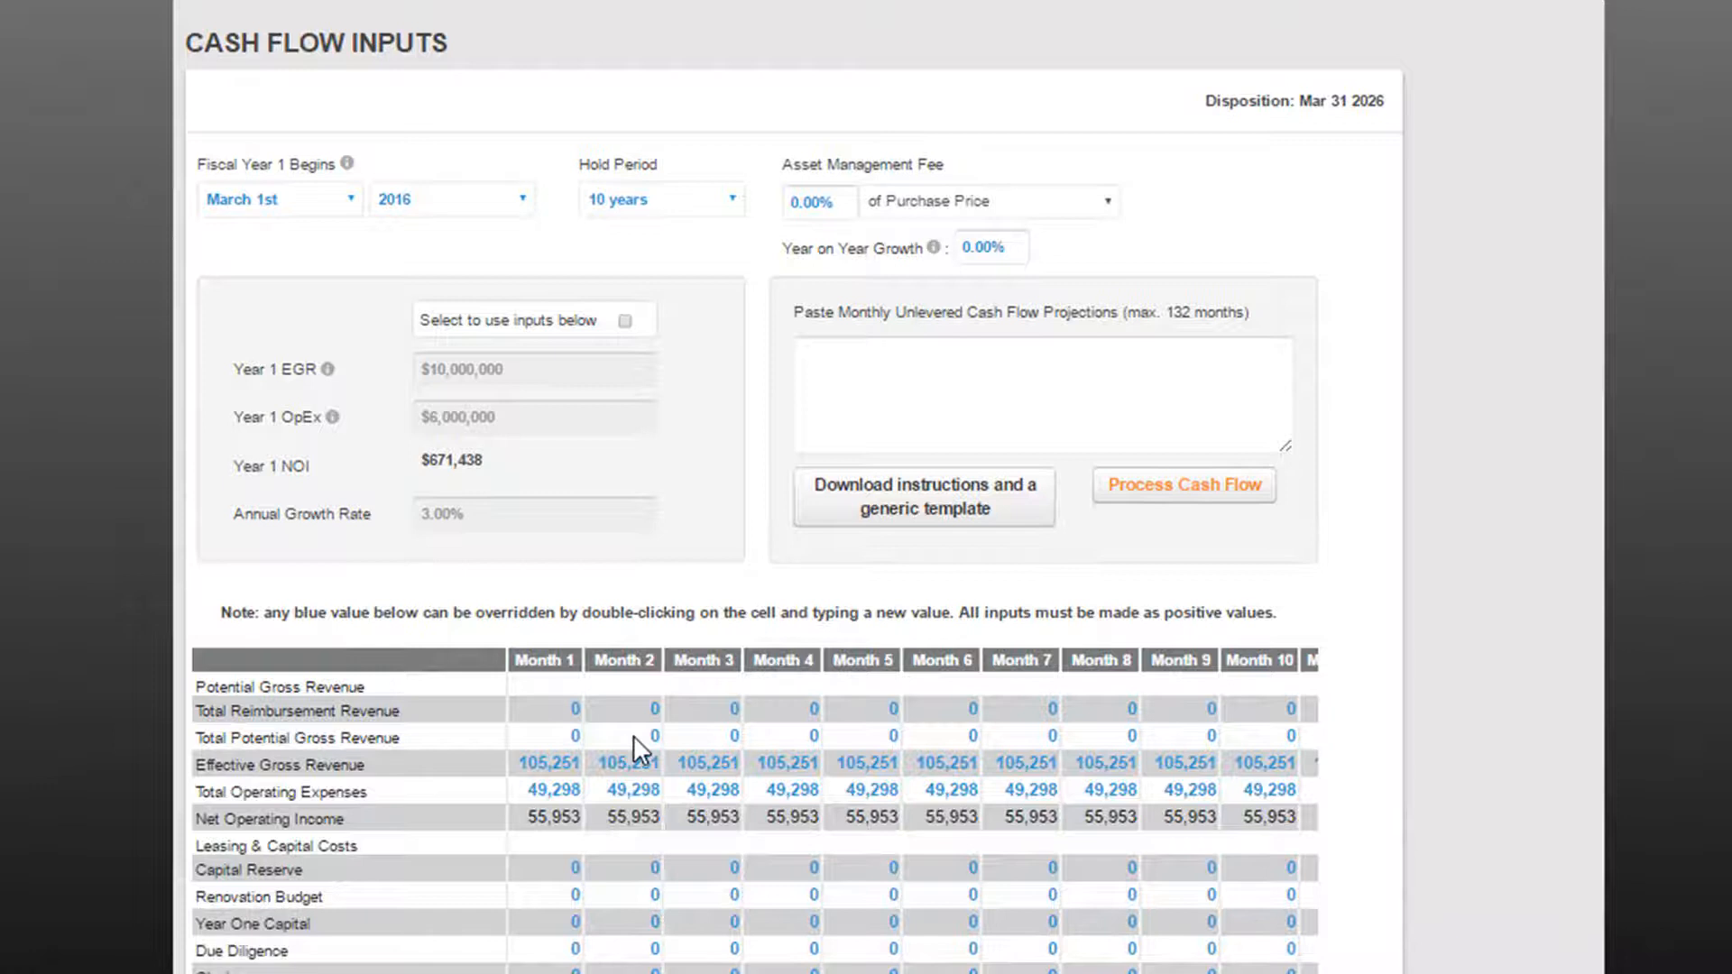